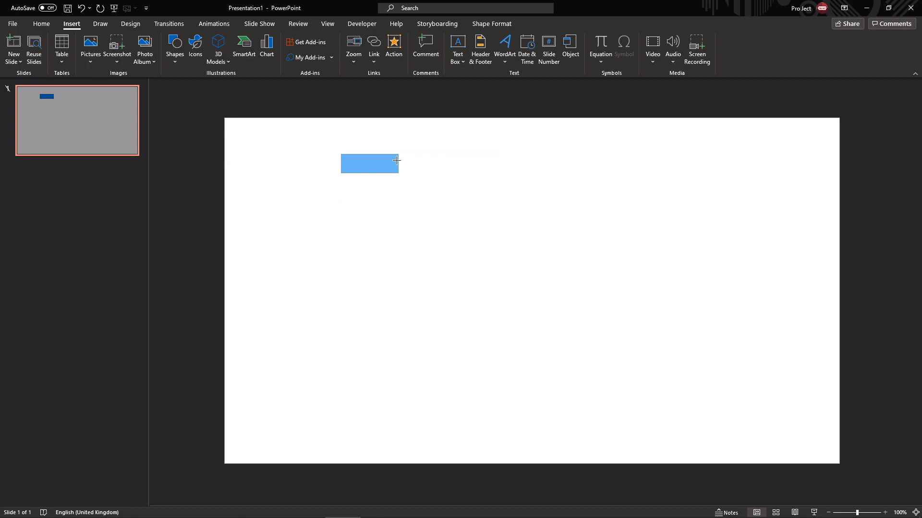
Draw a rectangle about 3.63 cm wide and 1.77 cm high near the slide's upper-left corner
mouse_move(518, 301)
left_mouse_down()
mouse_move(505, 285)
mouse_move(431, 283)
left_mouse_up()
left_click_drag(572, 418, 320, 170)
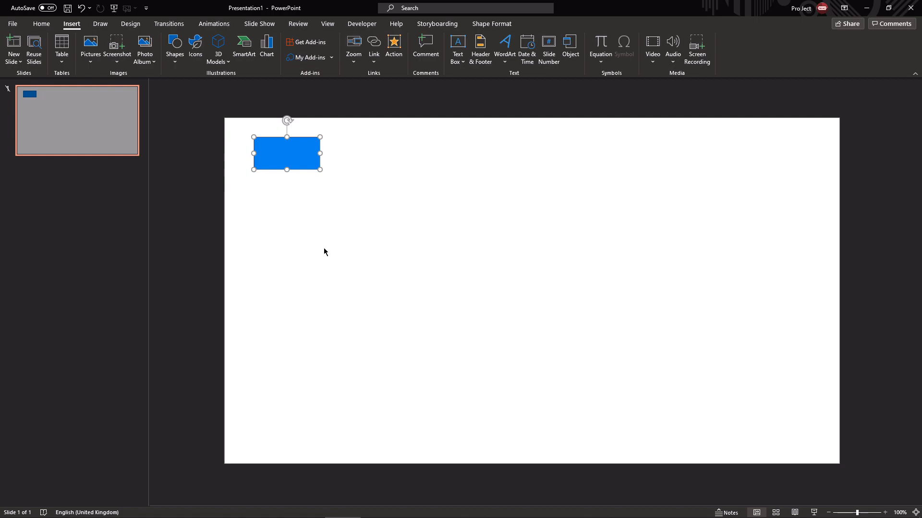
left_click(494, 24)
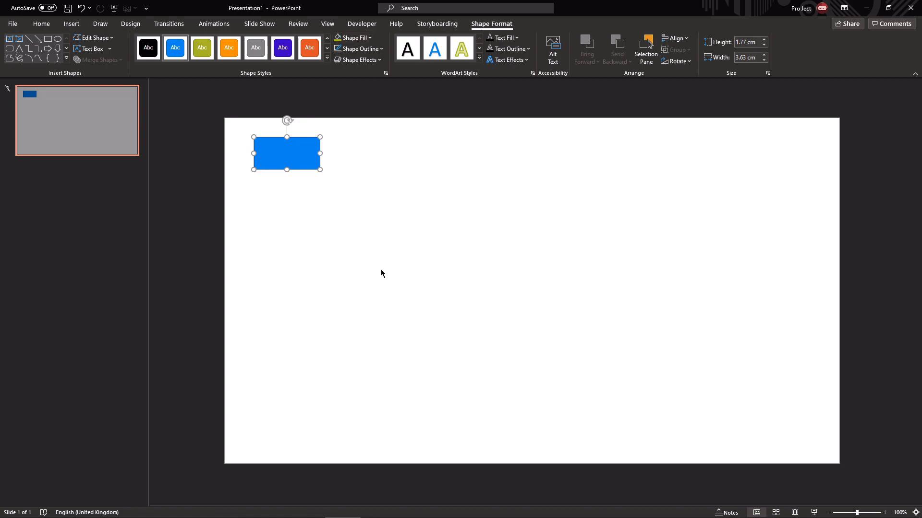
Open the detailed shape formatting options for the blue rectangle and expand its fill settings
right_click(279, 156)
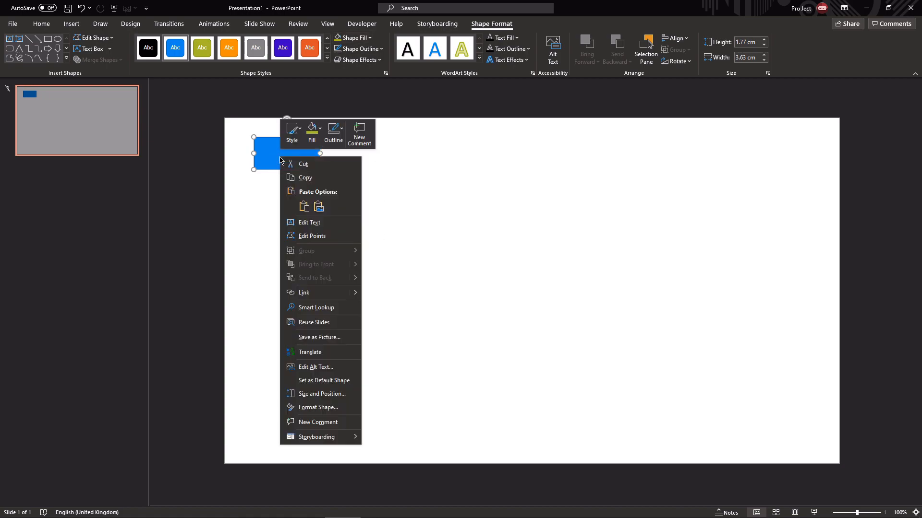
left_click(336, 411)
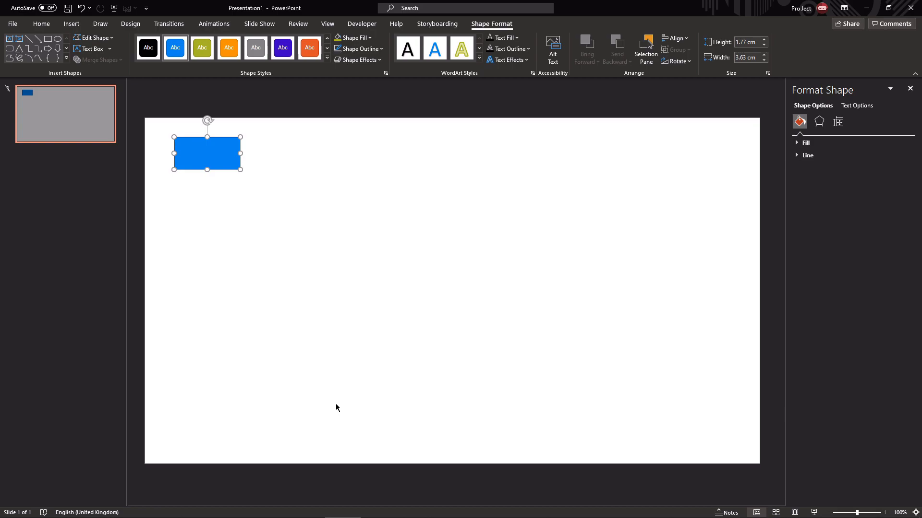
left_click(838, 144)
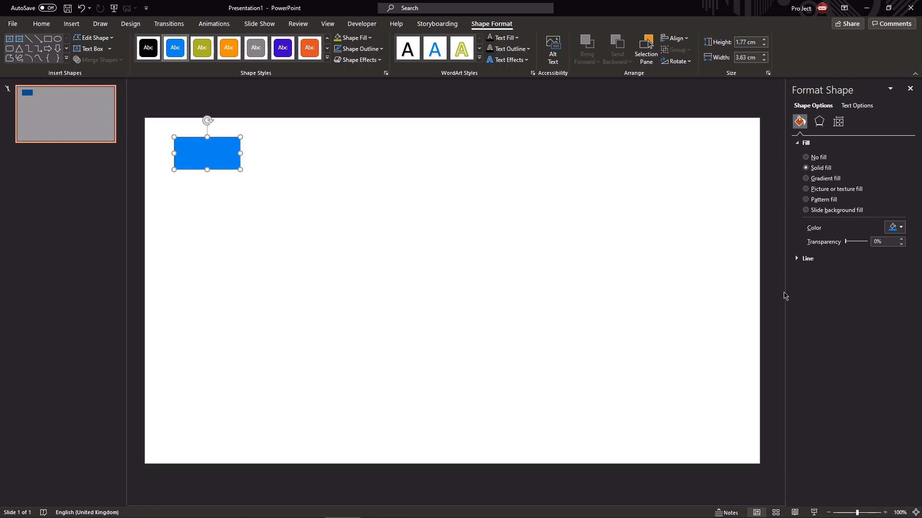
Move the blue rectangle down and to the right, away from the slide's corner, and keep it selected
left_click_drag(211, 155, 337, 236)
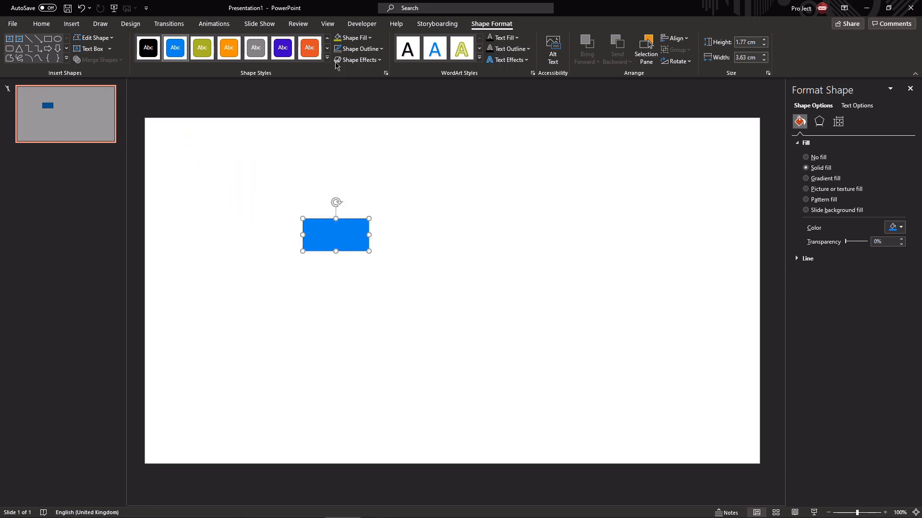
left_click(337, 49)
left_click(383, 188)
left_click(349, 244)
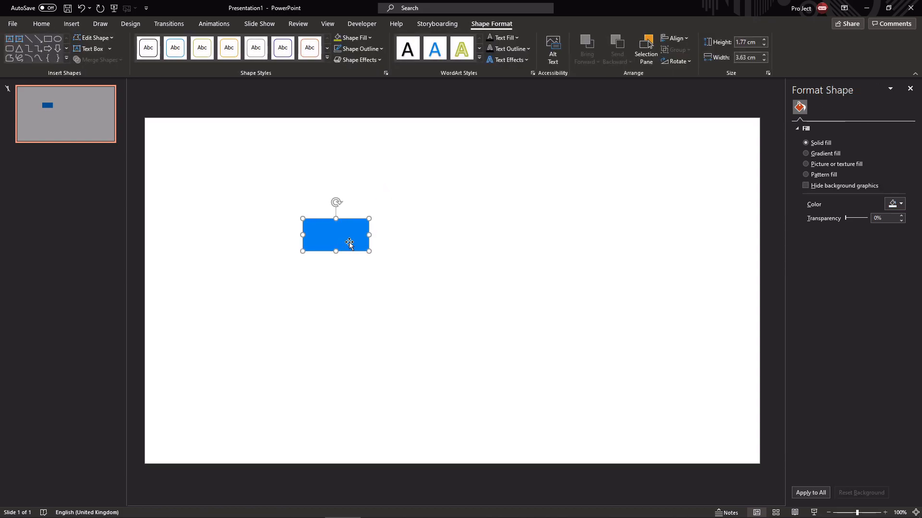
Display the rectangle's effect options and expand its shadow settings
left_click(819, 122)
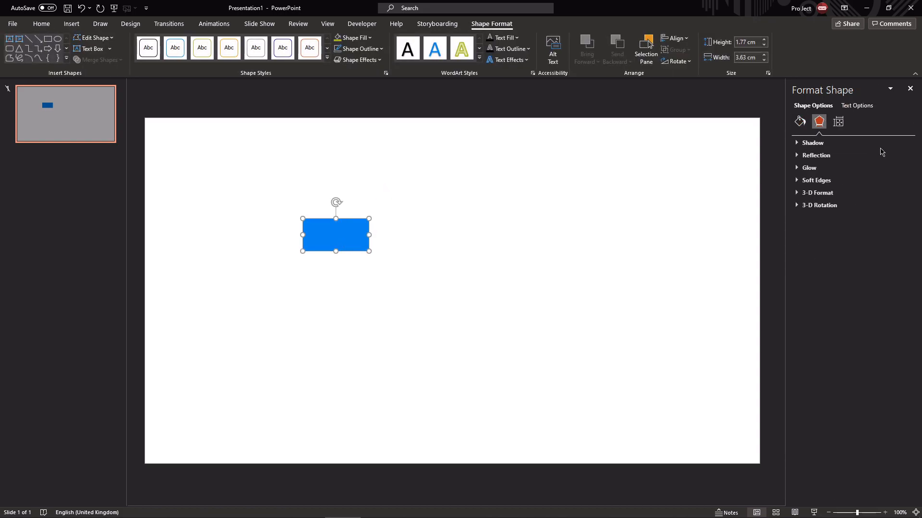
left_click(866, 143)
left_click(339, 253)
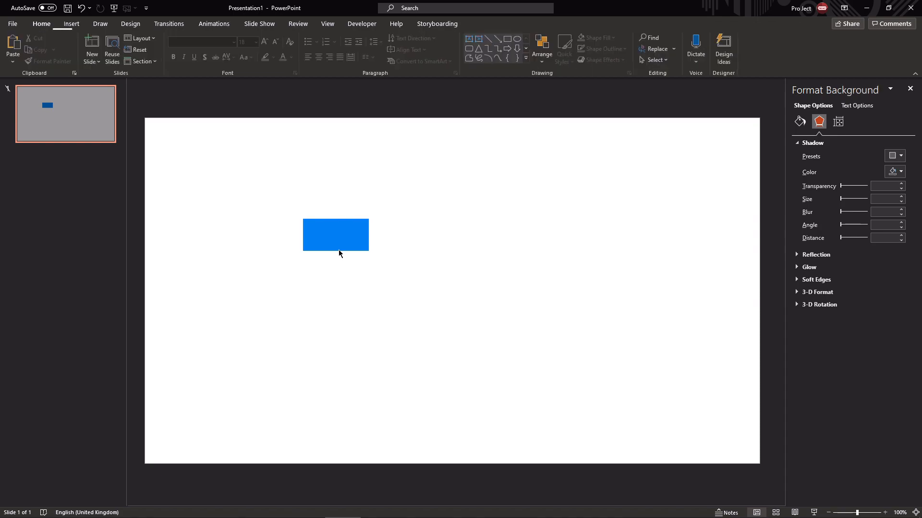
left_click(335, 251)
left_click_drag(335, 254, 335, 246)
left_click(421, 257)
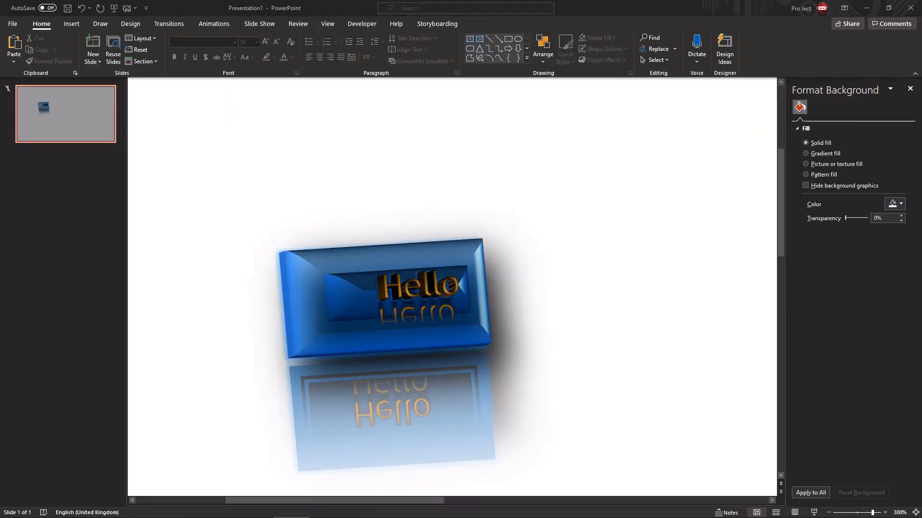
Shift the beveled Hello shape slightly to the right and review its gradient fill and line settings
left_click_drag(333, 329, 386, 328)
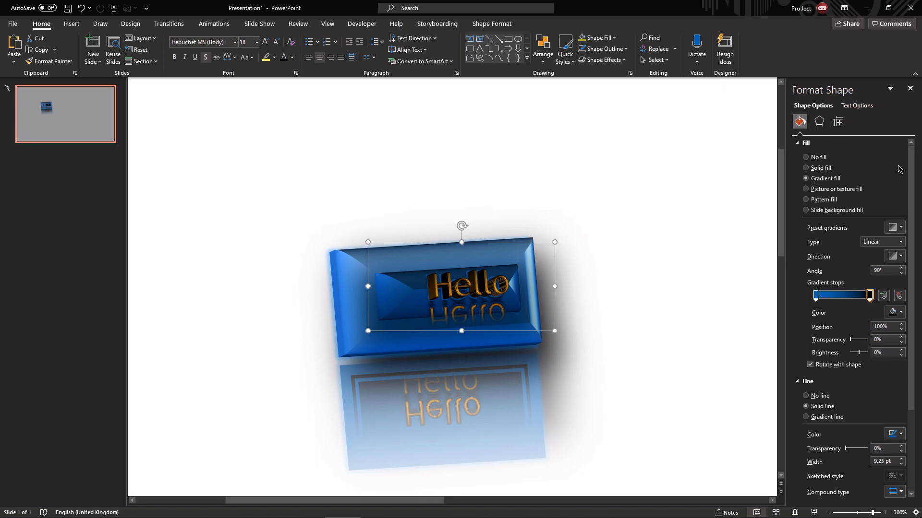
scroll(856, 377, "down", 3)
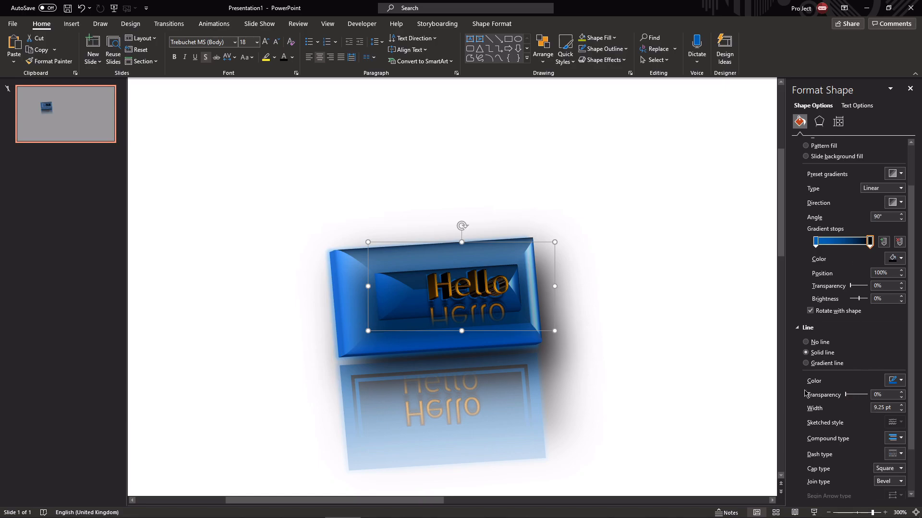
scroll(845, 288, "down", 2)
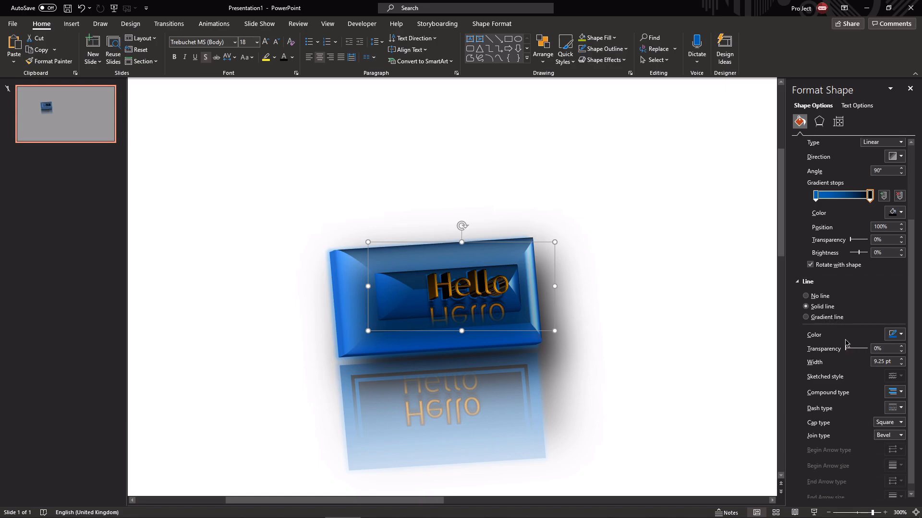
scroll(844, 216, "up", 4)
Move the black stop of the Hello text's gradient fill to position 16%
left_click(856, 105)
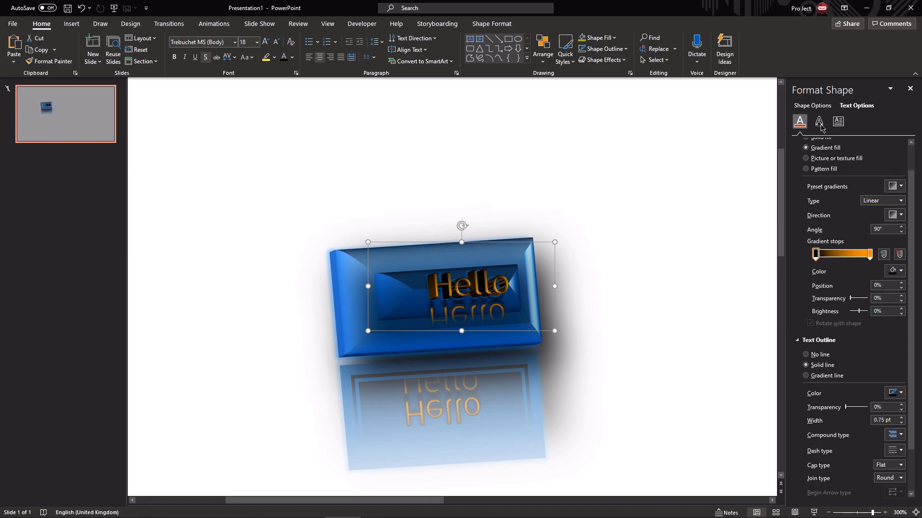
scroll(833, 349, "down", 2)
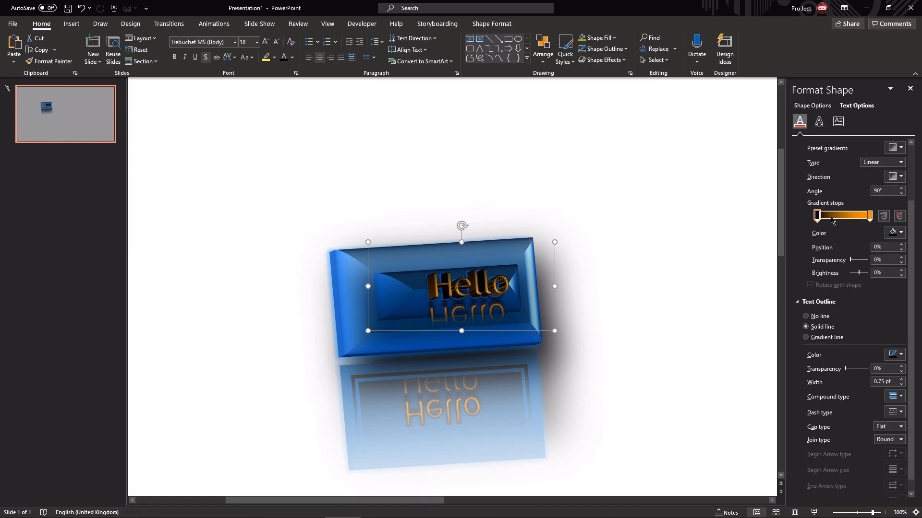
mouse_move(816, 216)
left_mouse_down()
mouse_move(862, 217)
mouse_move(825, 229)
left_mouse_up()
scroll(846, 312, "down", 1)
scroll(846, 312, "up", 4)
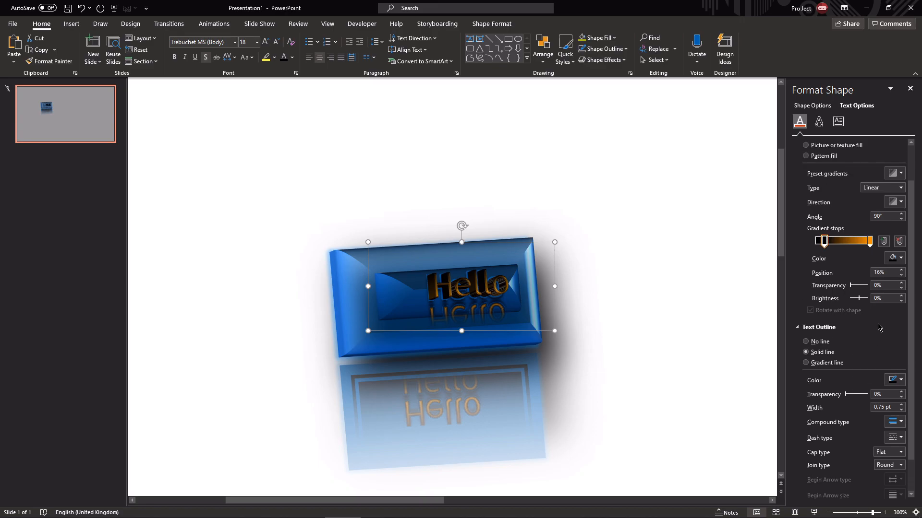
Select a letter inside the Hello shape to view the text in flat editing mode, and leave text editing
left_click(491, 276)
left_click_drag(491, 276, 477, 285)
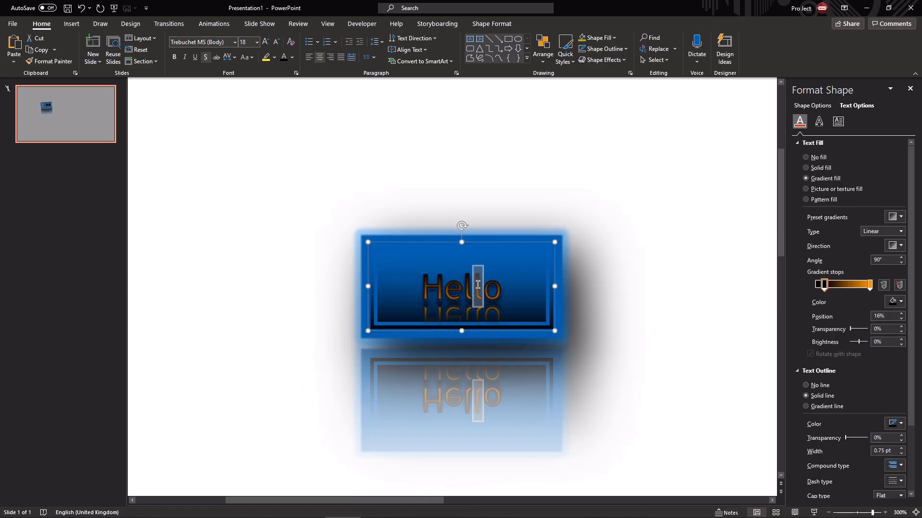
left_click(554, 368)
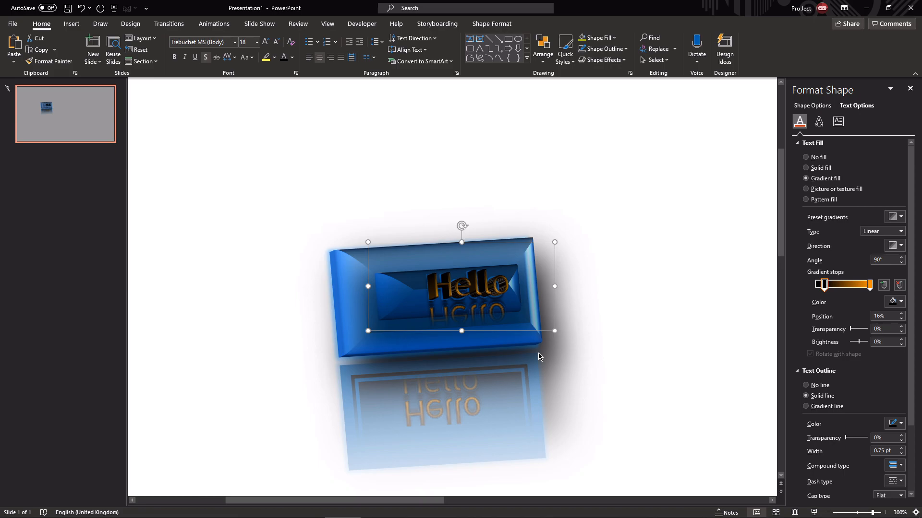
Look over the shape's size and position options and set its text box to Resize shape to fit text
left_click(816, 105)
left_click(839, 122)
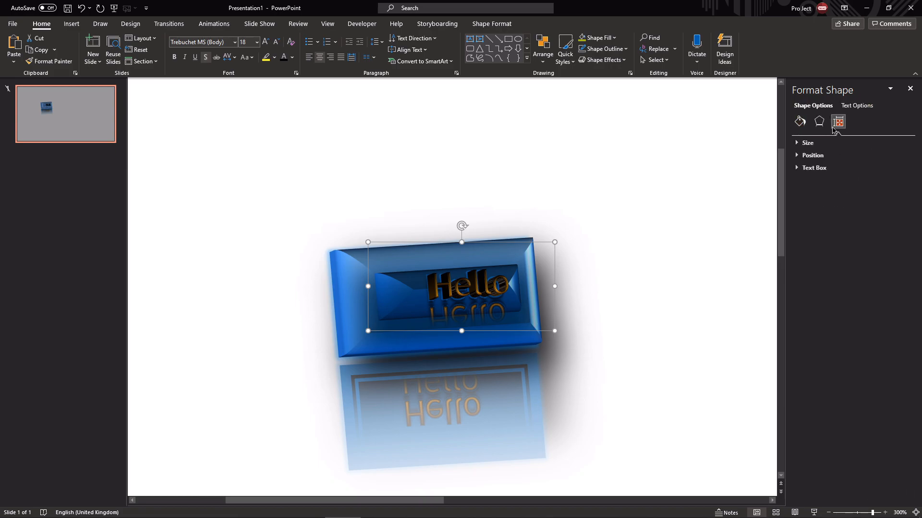
left_click(855, 106)
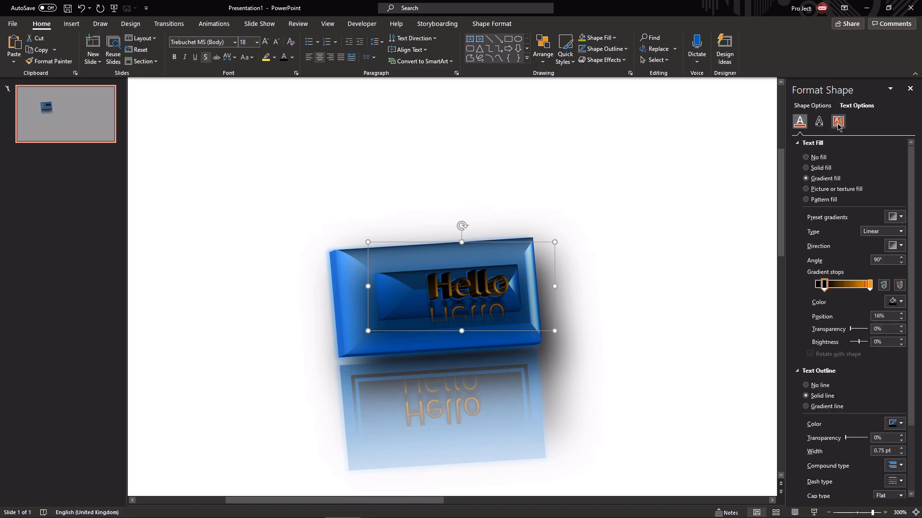
left_click(838, 122)
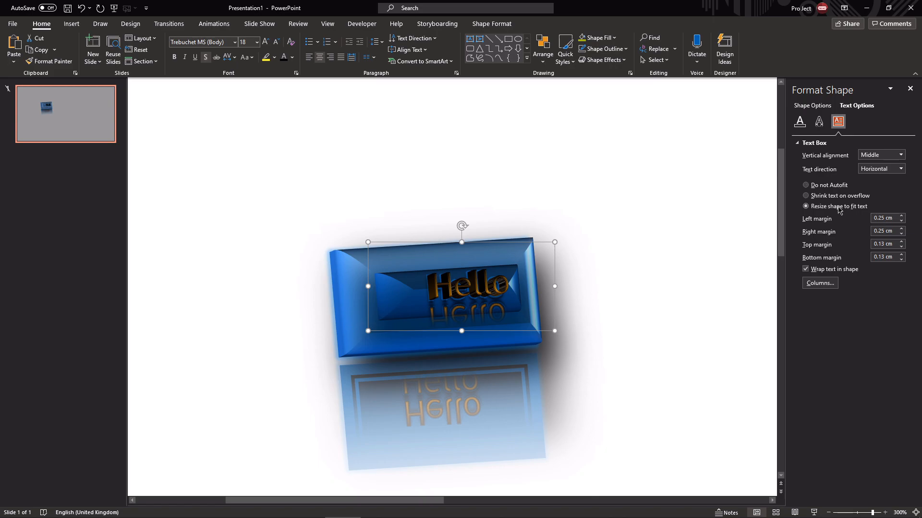
Add a blank line and the lines Fd, S and Fds below Hello so the shape grows with its text
left_click(464, 294)
key("End")
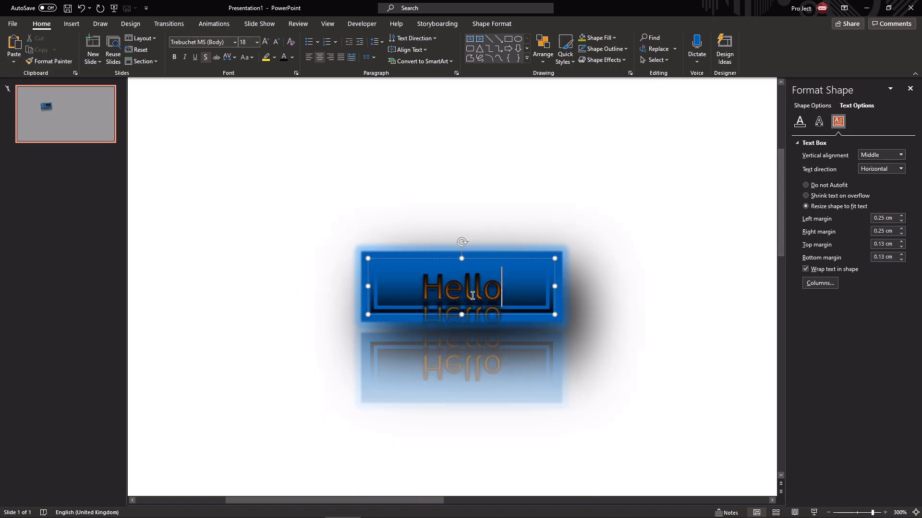
key("Return")
key("Return")
type("Fd")
key("Return")
type("S")
key("Return")
type("Fds")
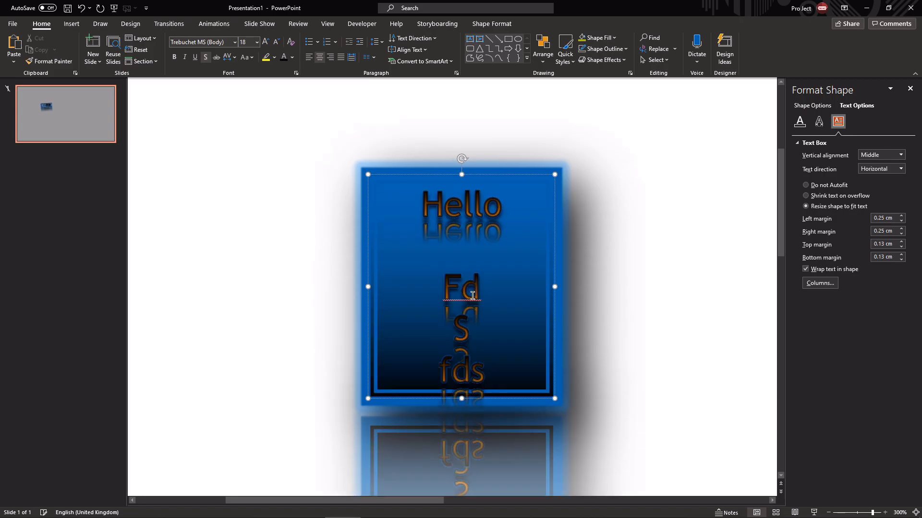
key("Return")
key("Escape")
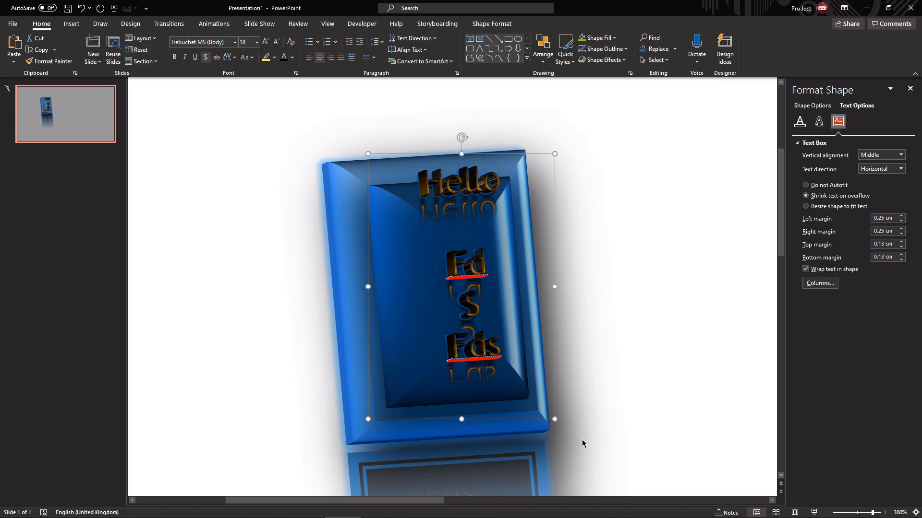
Test Shrink text on overflow by reducing the shape to a thin strip and enlarging it again
left_click_drag(556, 420, 489, 170)
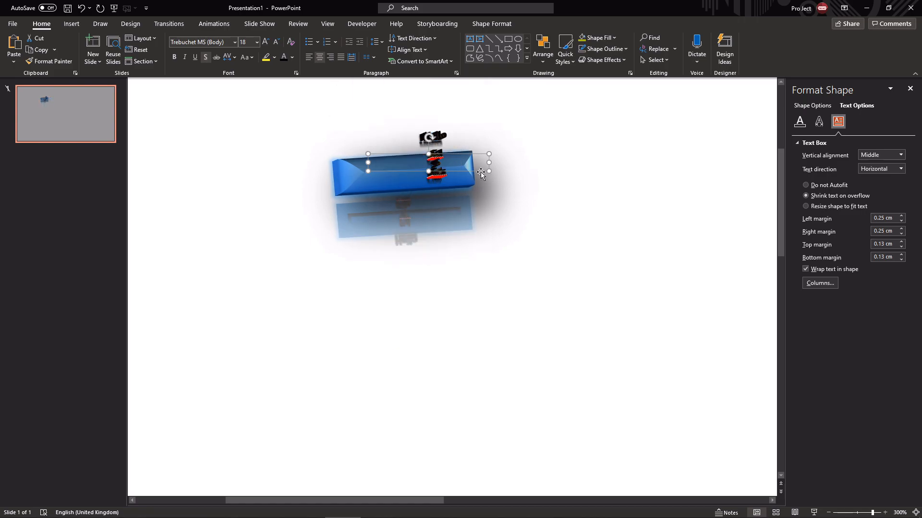
left_click_drag(489, 171, 581, 376)
Set the text box to Do not Autofit and resize the shape until it is smaller than its text
left_click(826, 185)
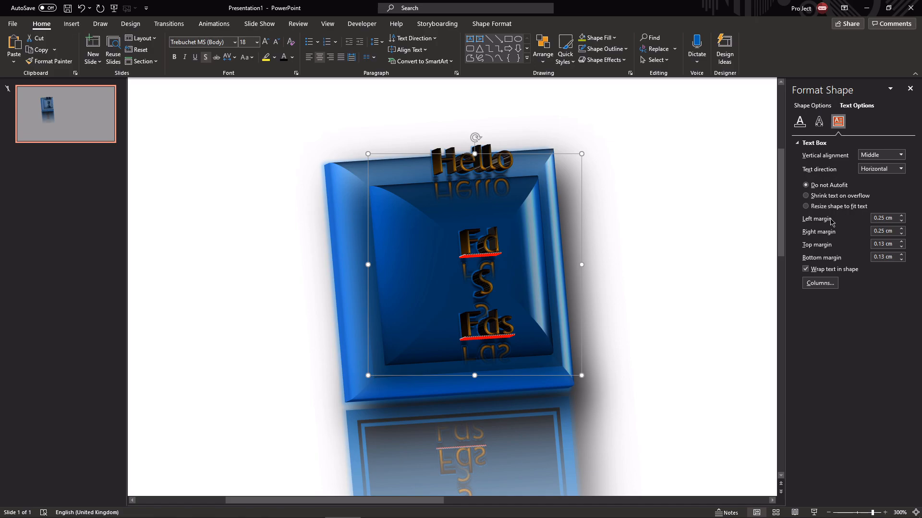
left_click(828, 272)
left_click_drag(578, 376, 611, 315)
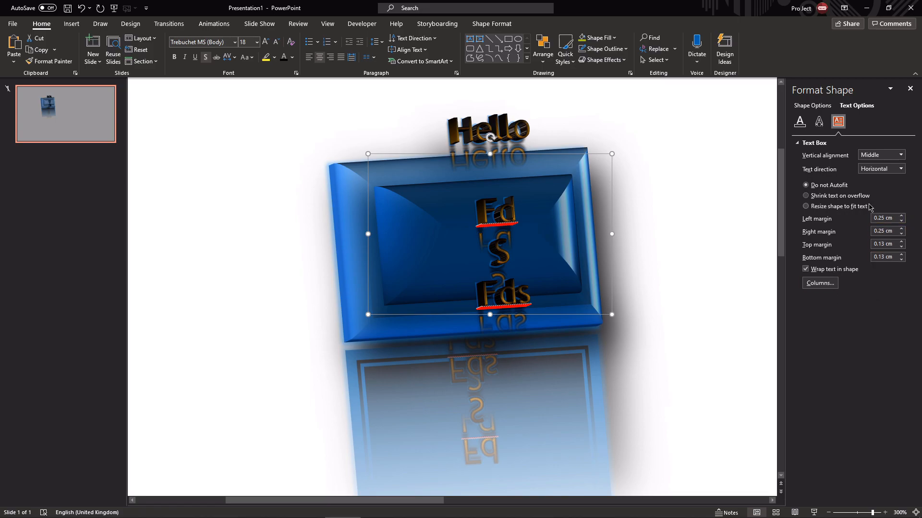
left_click_drag(611, 317, 487, 222)
Delete the Hello shape with the overflowing text from the slide
left_click(342, 188)
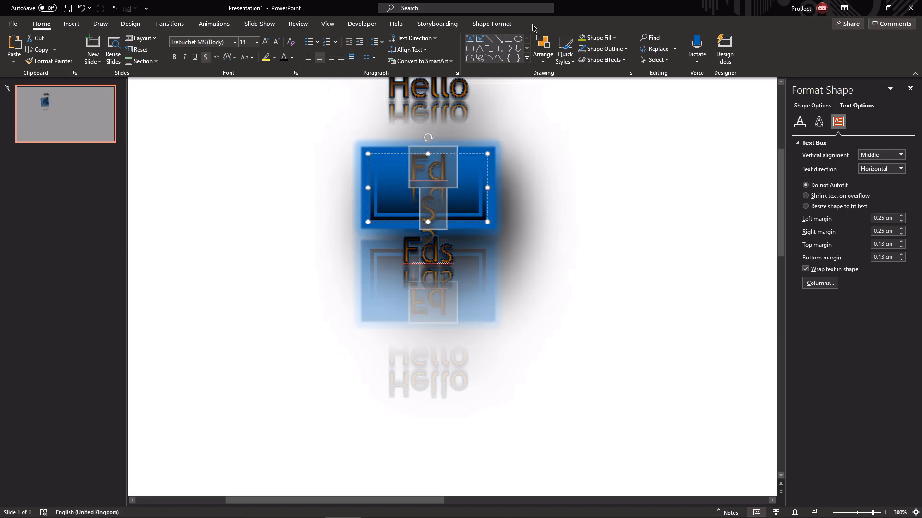
left_click(562, 251)
left_click(406, 216)
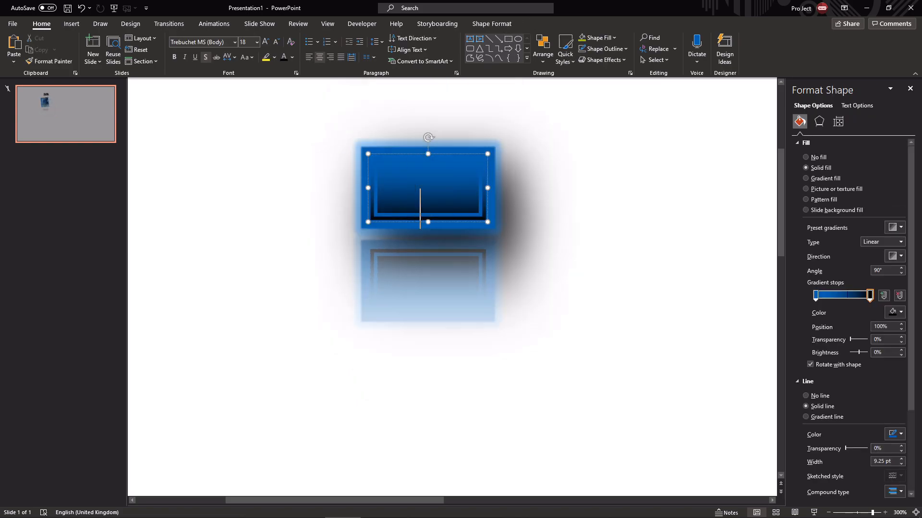
key("Escape")
key("Delete")
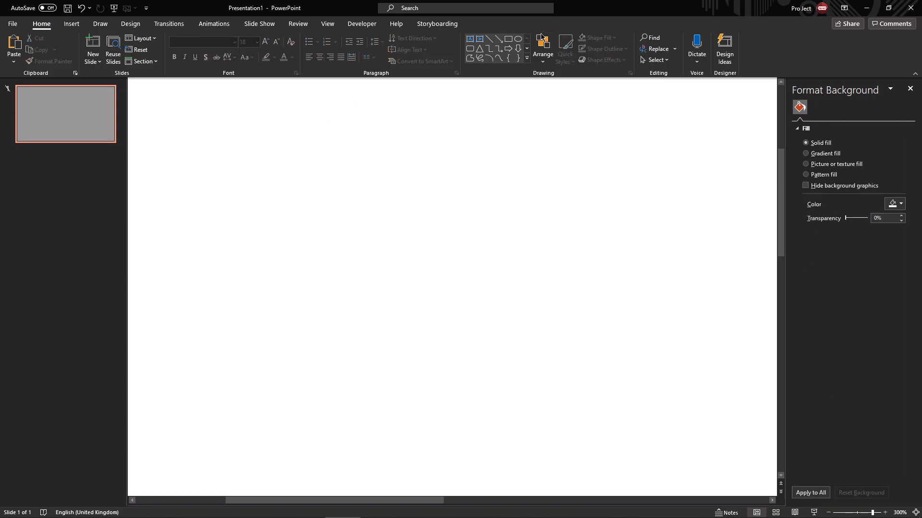
Draw a new rectangle about 4.39 cm wide and 1.62 cm high and enter the text Hello in it
left_click(507, 39)
left_click_drag(282, 231, 522, 320)
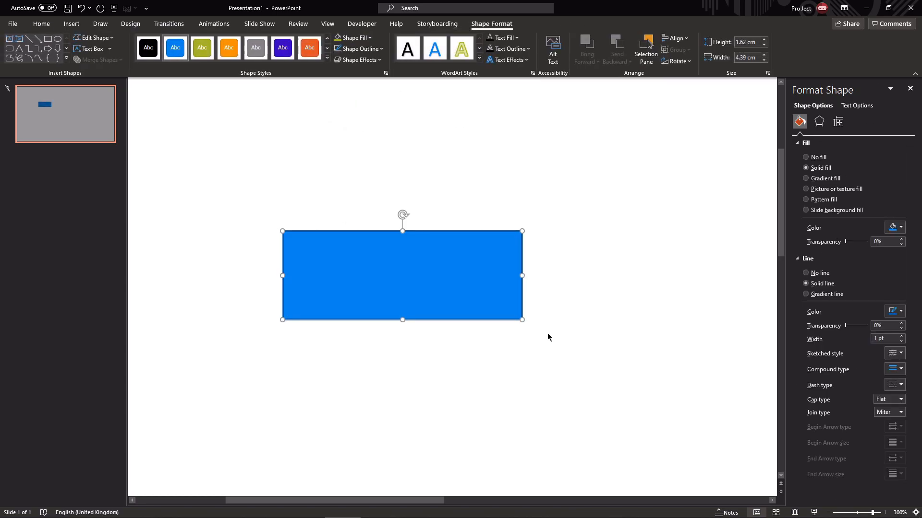
type("Hello")
Shrink the Hello rectangle in small increments to 2.05 cm wide and 0.83 cm high, close around its text
key("shift+Left")
key("shift+Down")
key("shift+Left")
key("shift+Down")
key("shift+Left")
key("shift+Down")
key("shift+Left")
key("shift+Down")
key("shift+Left")
key("shift+Down")
key("shift+Left")
key("shift+Down")
key("shift+Left")
key("shift+Down")
key("shift+Left")
key("shift+Down")
key("shift+Left")
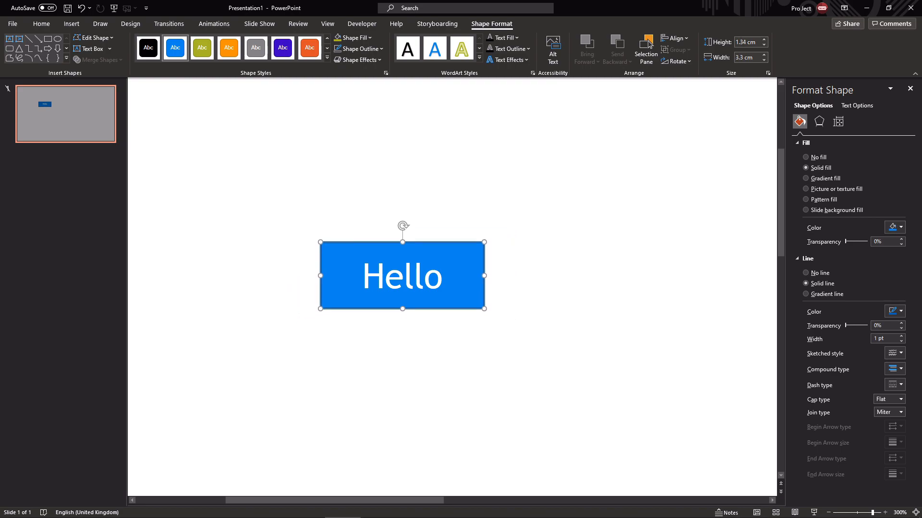
key("shift+Right")
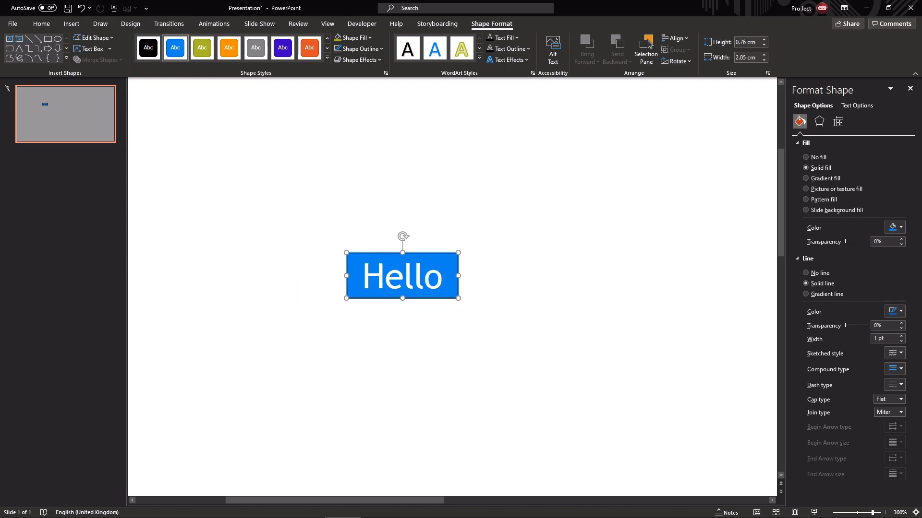
key("shift+Left")
key("shift+Down")
key("shift+Right")
key("shift+Up")
key("shift+Left")
key("shift+Down")
key("shift+Right")
key("shift+Up")
key("shift+Left")
key("shift+Down")
key("shift+Right")
key("shift+Up")
Set the left text margin of the Hello rectangle to 0.2 cm in its text box options
left_click(856, 105)
left_click(838, 121)
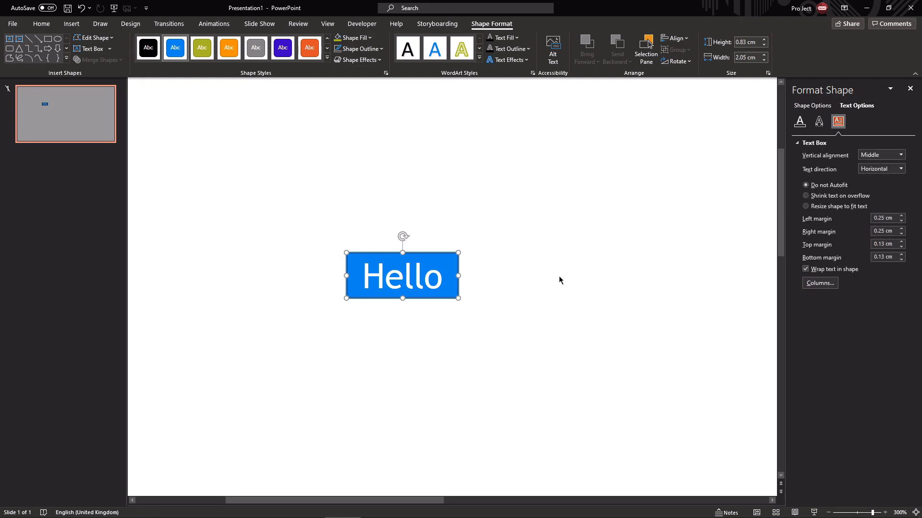
left_click(438, 282)
left_click_drag(458, 296, 458, 299)
left_click(901, 222)
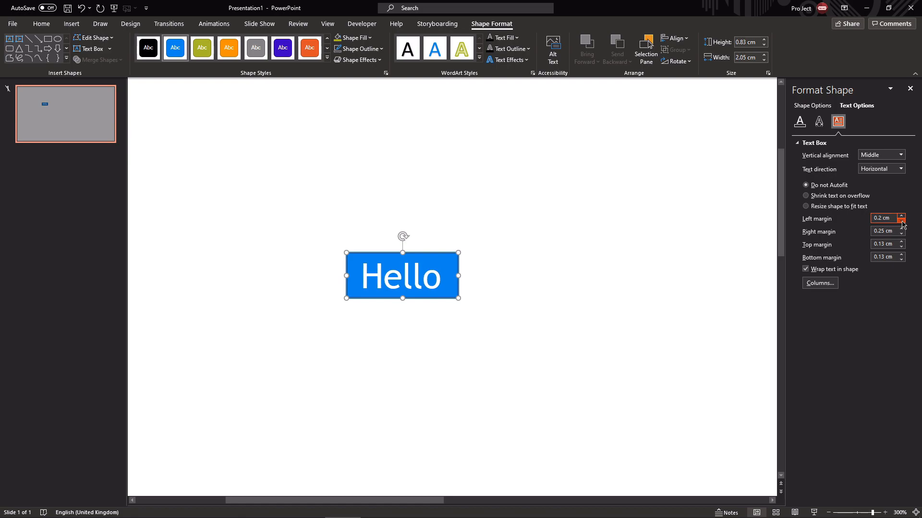
Set the left and right text margins of the Hello rectangle to 0 cm
left_click(902, 222)
left_click(901, 222)
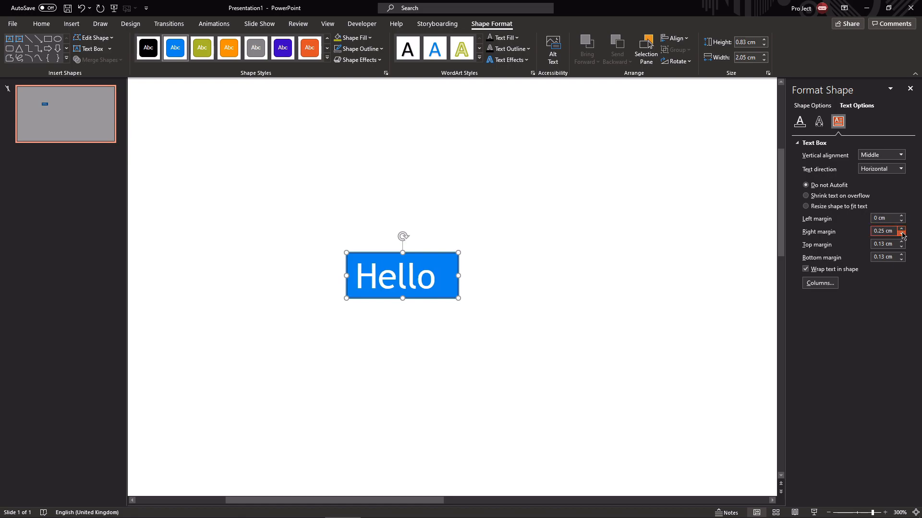
left_click(901, 234)
left_click(901, 234)
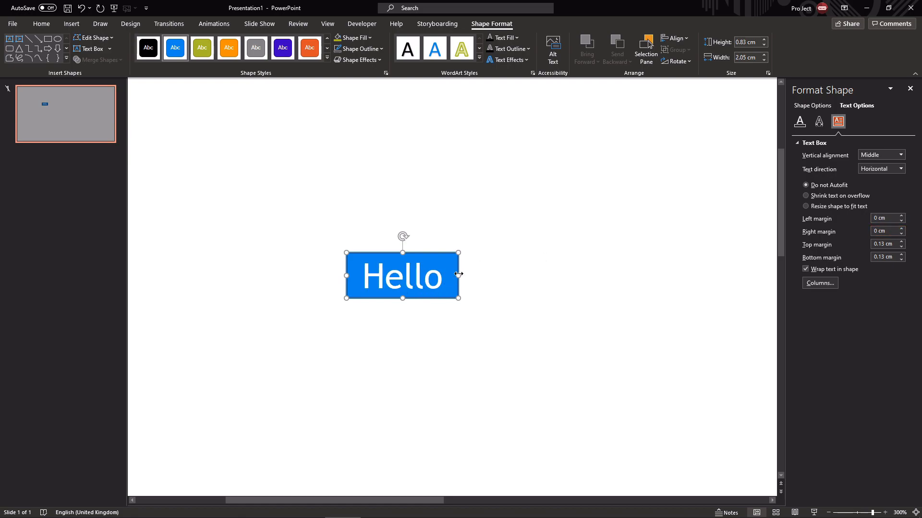
Widen the Hello rectangle by extending its right edge and left-align its text
left_click_drag(458, 273, 533, 285)
left_click(41, 24)
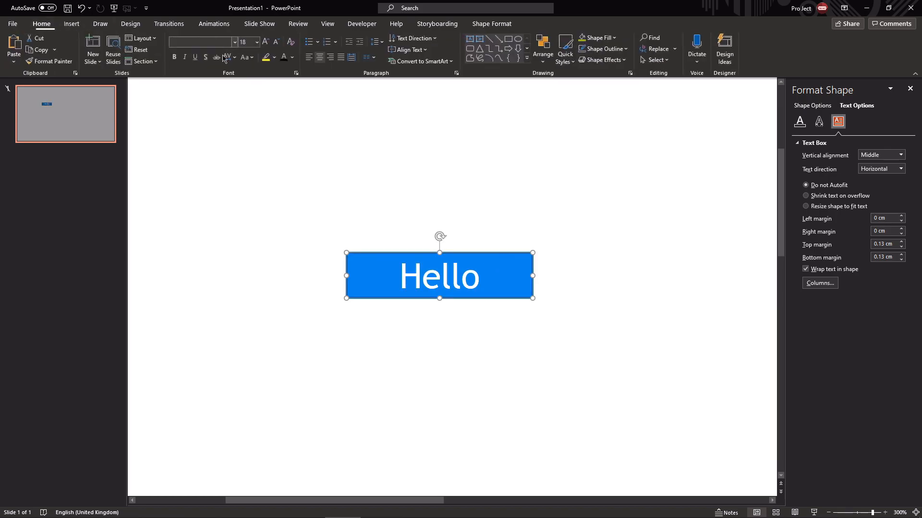
left_click(309, 58)
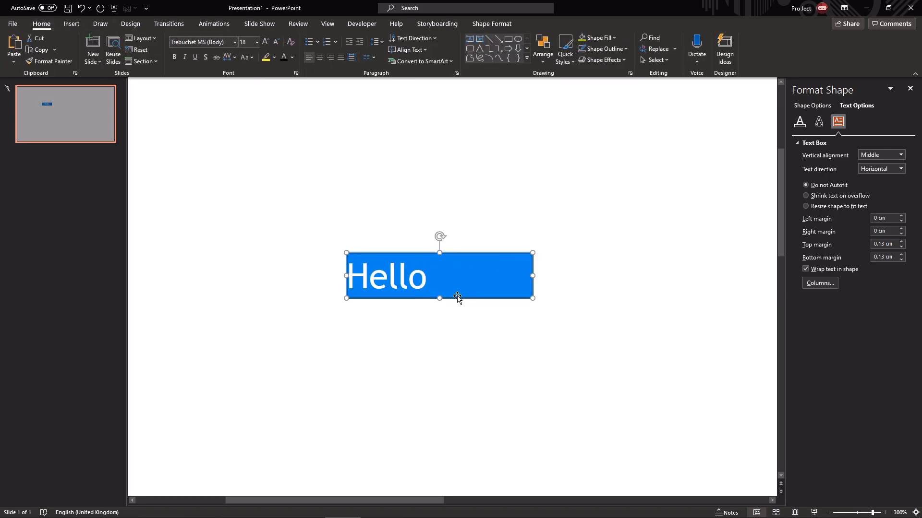
Try shifting the Hello text away from the rectangle's left edge by adding spaces in front of it
left_click(353, 270)
key("ctrl+e")
key("ctrl+l")
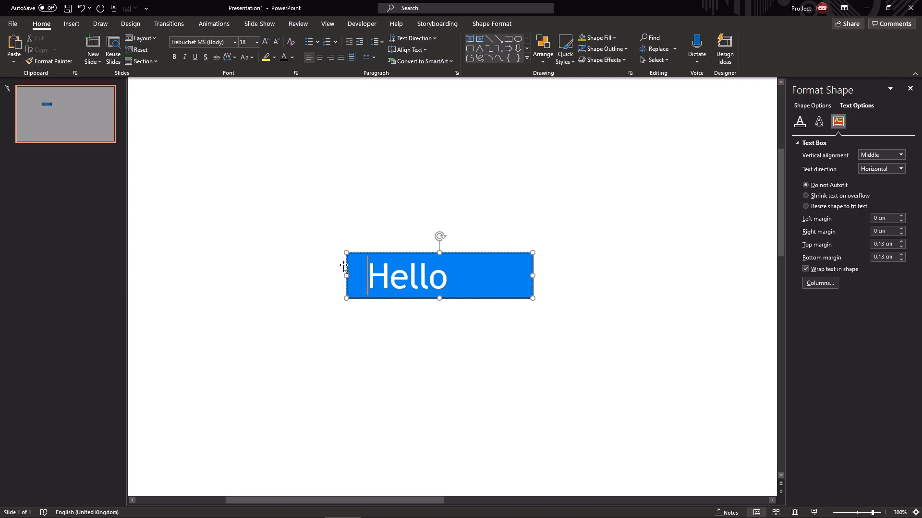
key("Escape")
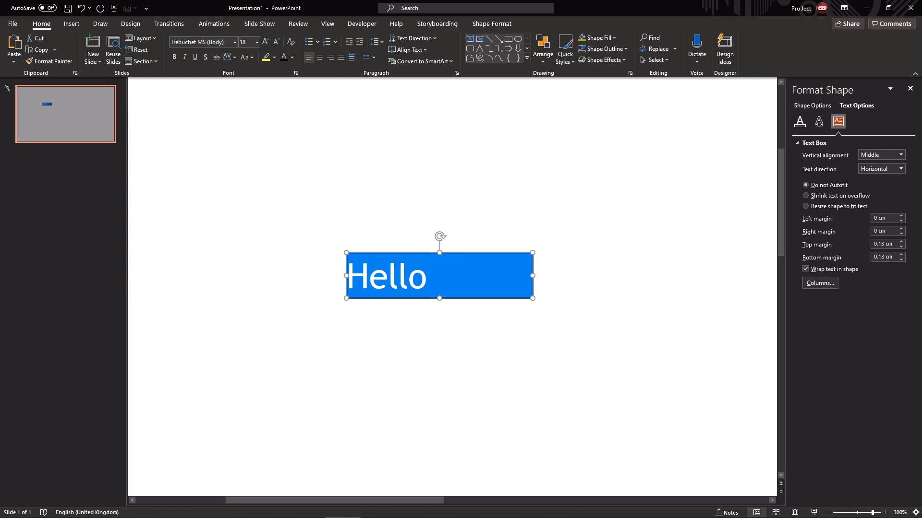
Increase the left text margin of the Hello rectangle in 0.1 cm increments to 1 cm
left_click(901, 217)
left_click(901, 216)
left_click(901, 217)
left_click(901, 217)
left_click(901, 216)
left_click(901, 216)
left_click(901, 216)
left_click(901, 217)
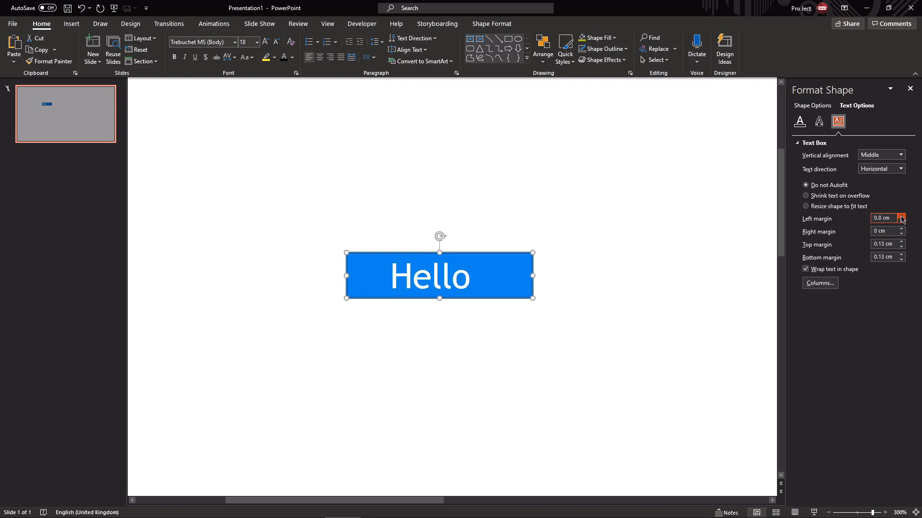
left_click(901, 216)
left_click(901, 216)
Widen the Hello rectangle further by extending its right edge
left_click(528, 215)
left_click(518, 287)
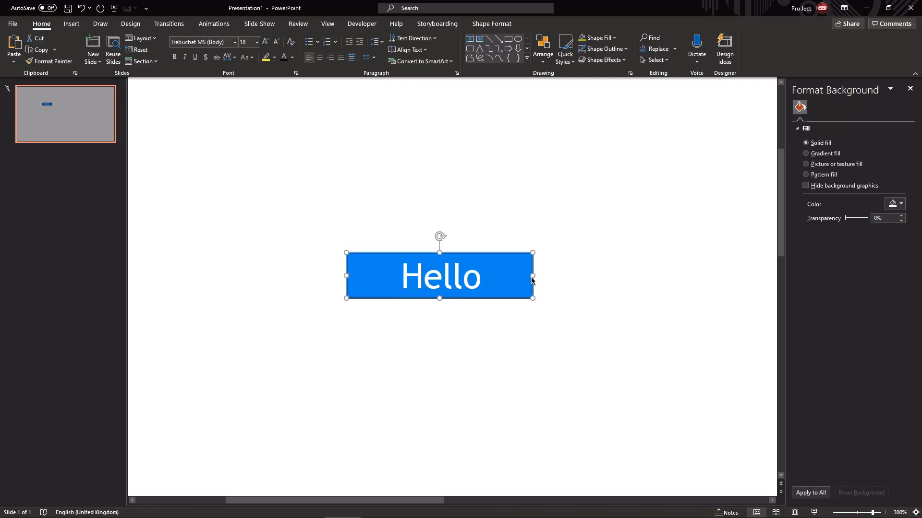
left_click_drag(532, 276, 589, 276)
Draw a small rectangle about 0.53 cm wide and 0.49 cm high in the empty margin before the Hello text
left_click(581, 372)
left_click(508, 38)
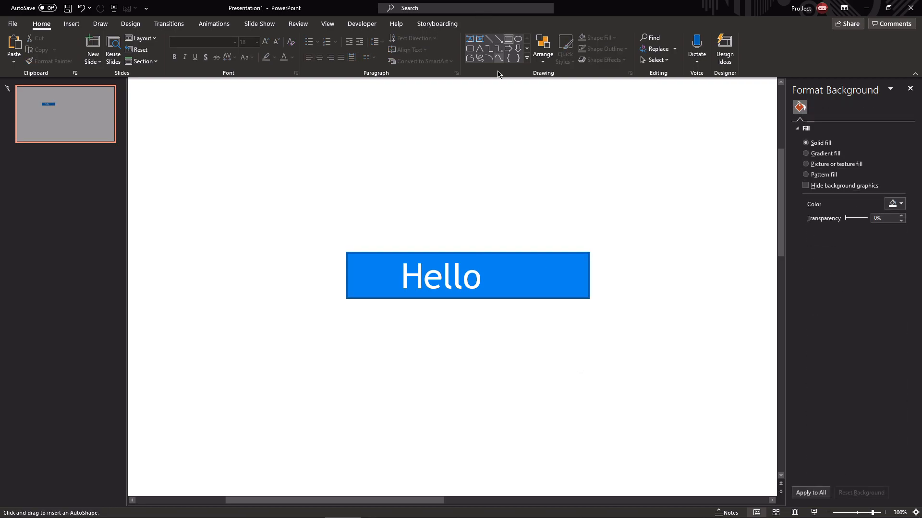
mouse_move(359, 264)
left_mouse_down()
mouse_move(396, 291)
mouse_move(388, 290)
left_mouse_up()
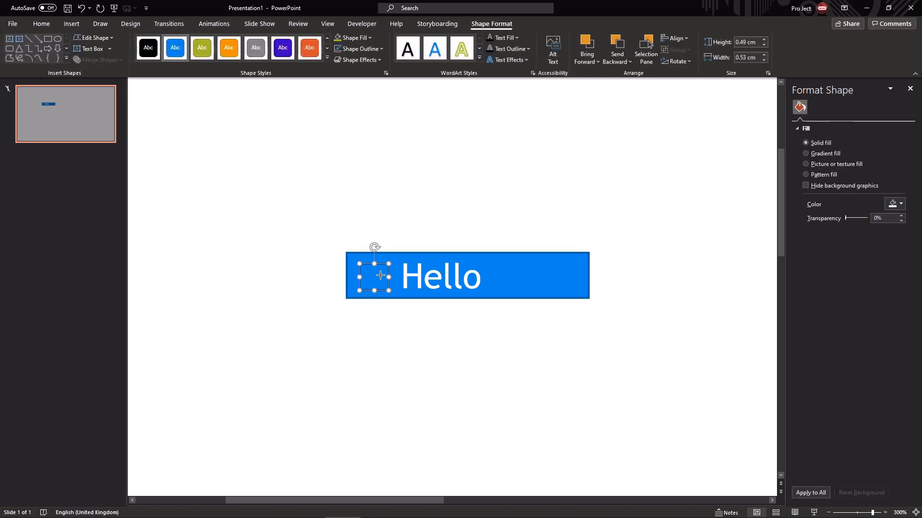
Duplicate the small rectangle, change the copy to a smiley face, and fit it inside the original at 0.44 by 0.4 cm
key("ctrl+d")
left_click(111, 38)
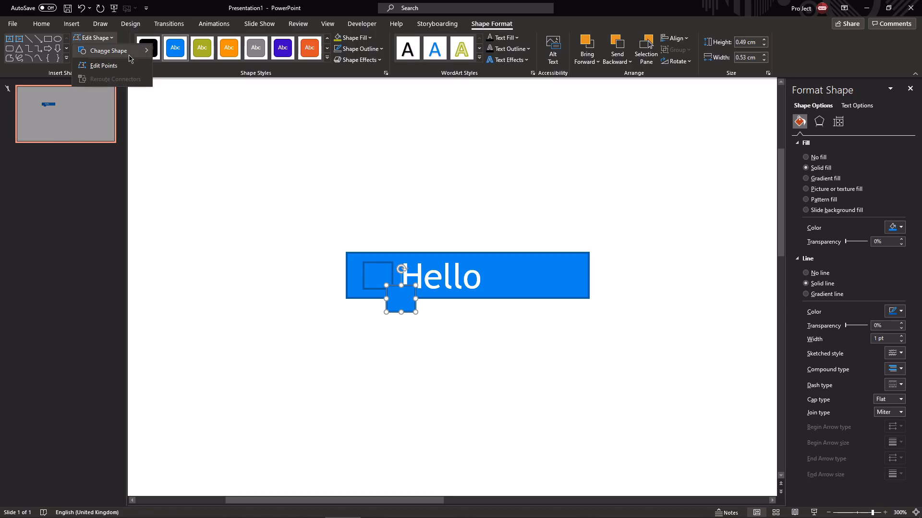
mouse_move(109, 51)
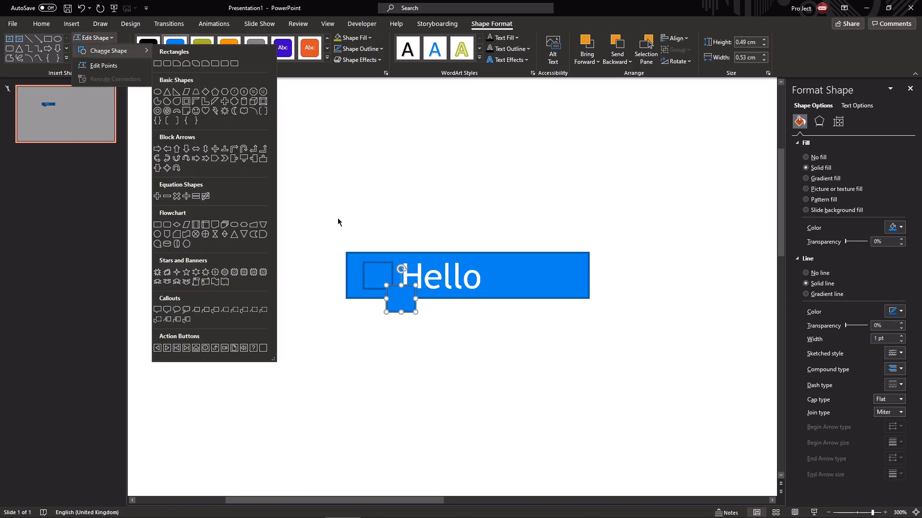
left_click(195, 111)
left_click_drag(405, 300, 389, 276)
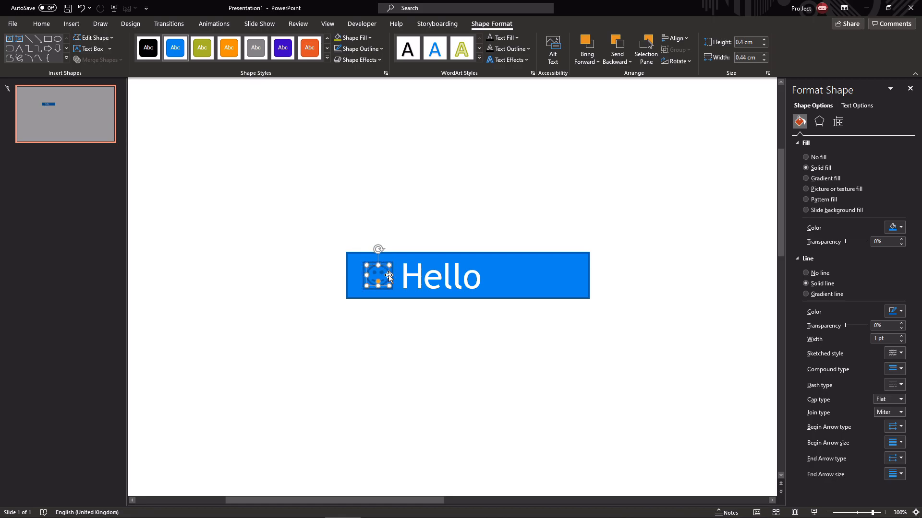
Delete all shapes from the slide and fit the empty slide in the window
left_click(387, 237)
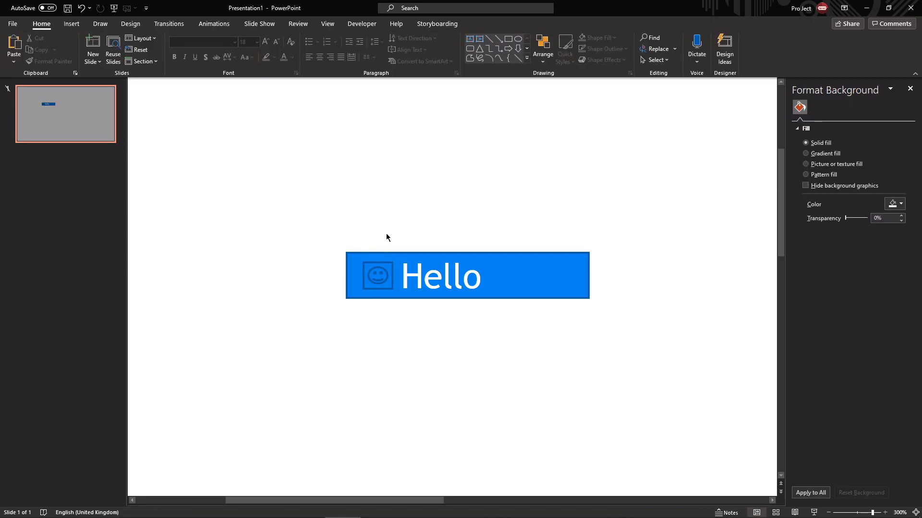
key("ctrl+a")
key("Delete")
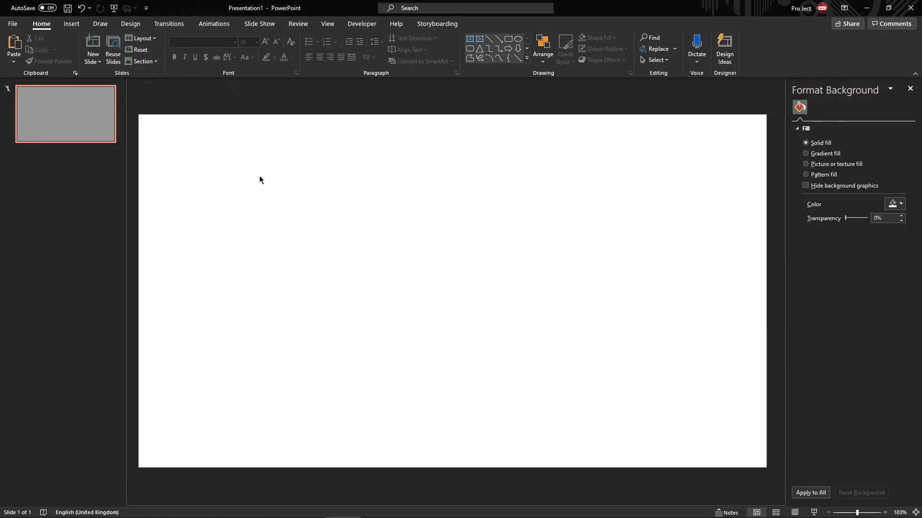
left_click(213, 25)
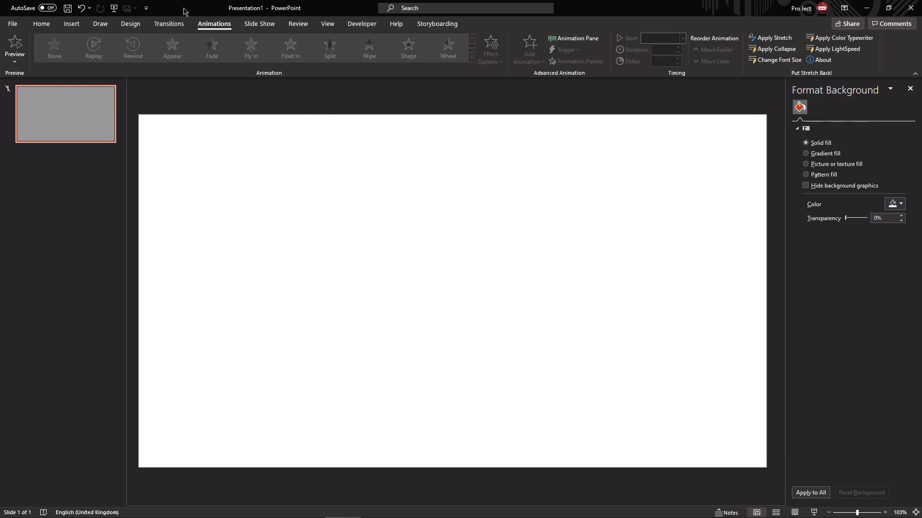
left_click(179, 26)
left_click(203, 26)
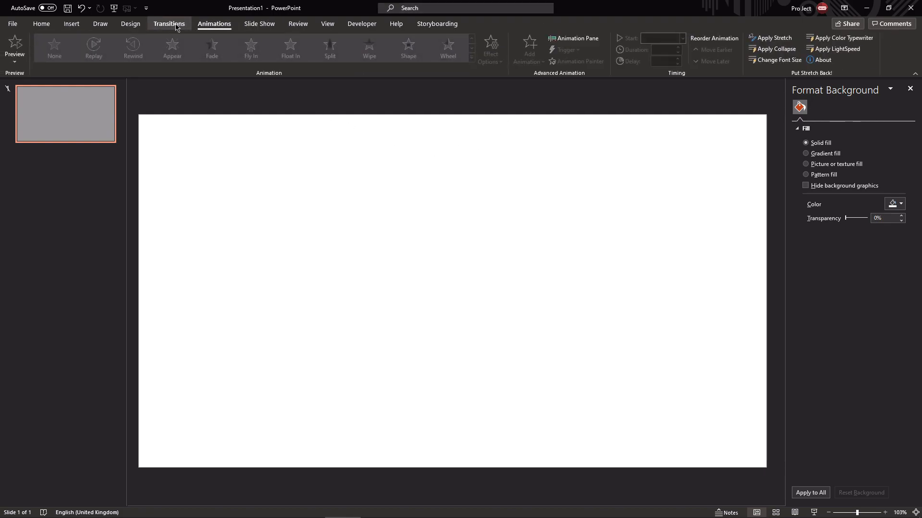
left_click(176, 26)
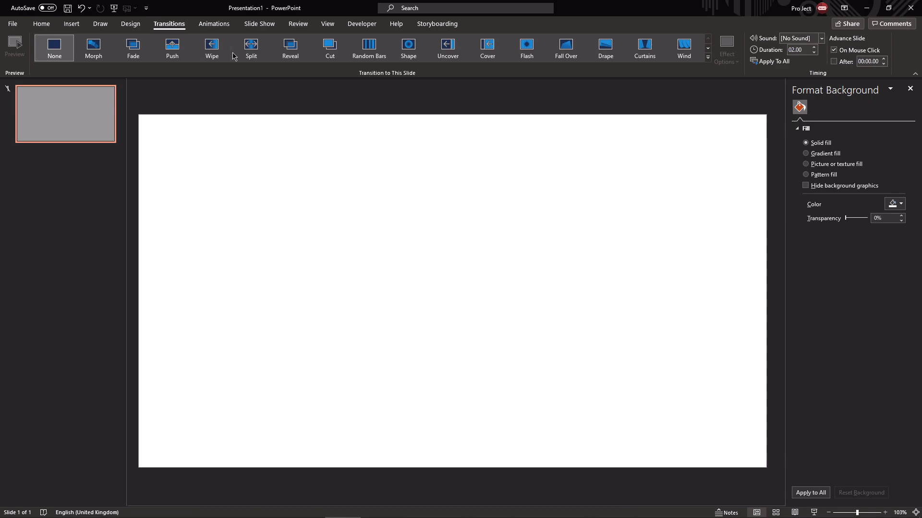
left_click(215, 29)
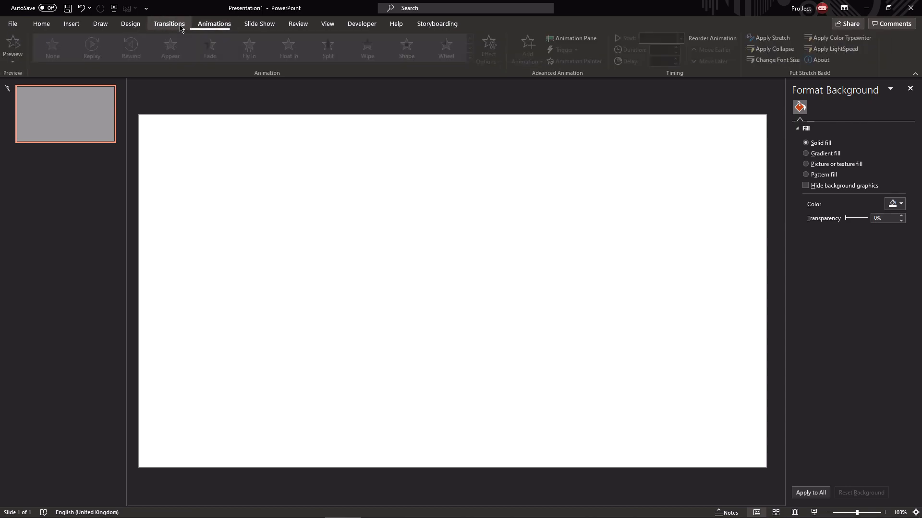
left_click(180, 28)
left_click(266, 27)
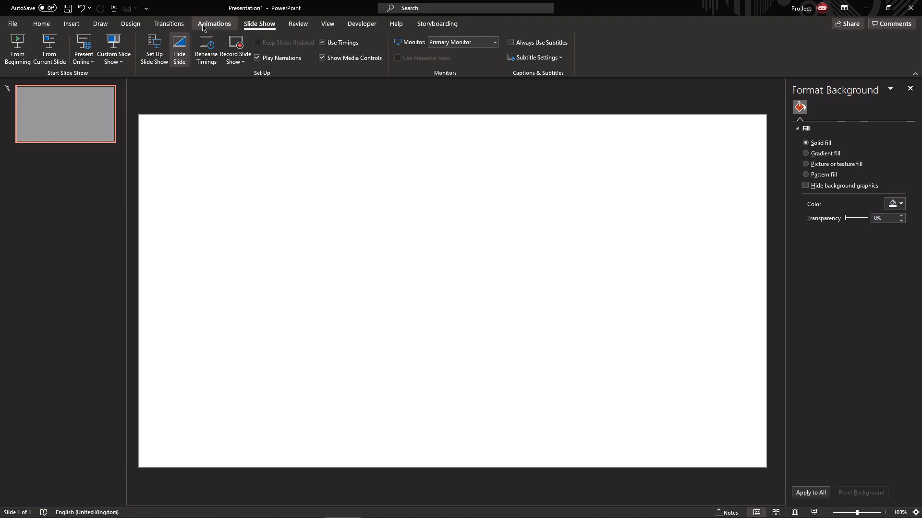
left_click(203, 28)
left_click(170, 25)
left_click(258, 25)
left_click(214, 25)
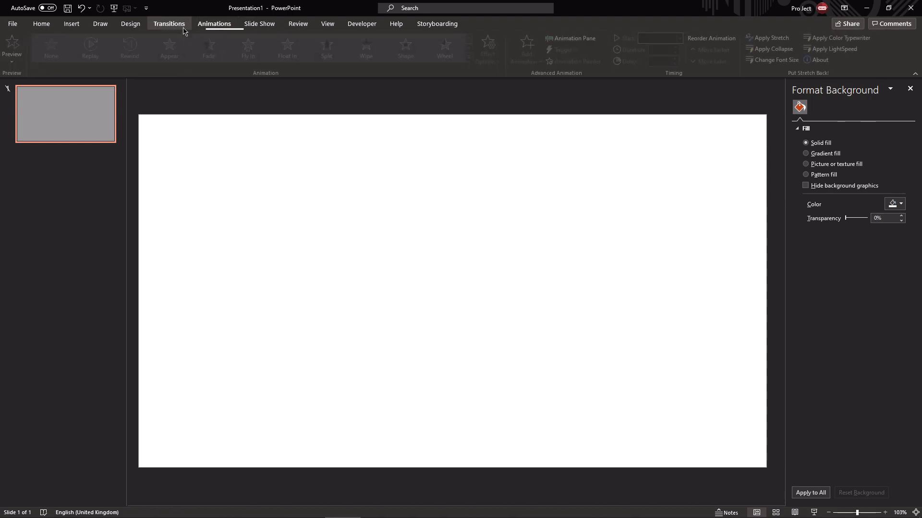
left_click(184, 29)
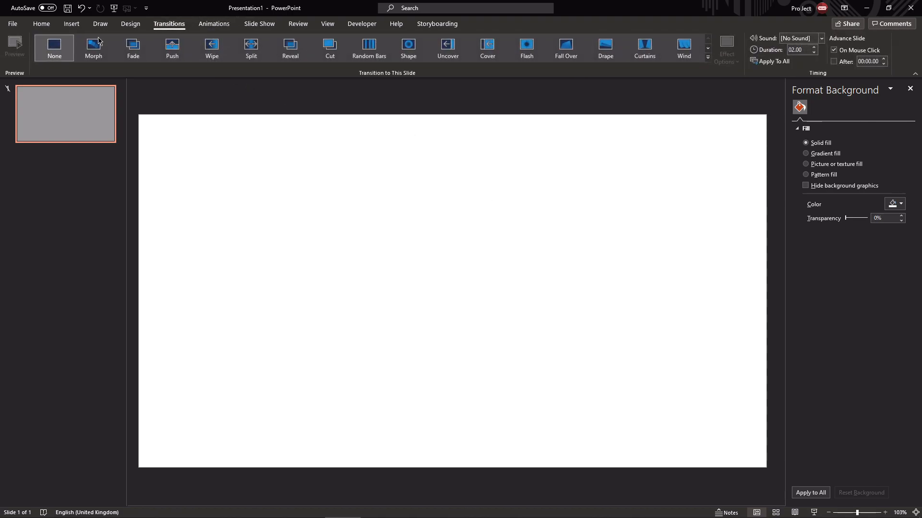
Draw a rectangle about 7.62 cm wide and 4.56 cm high and place copies of it around the slide, making five in total
left_click(68, 26)
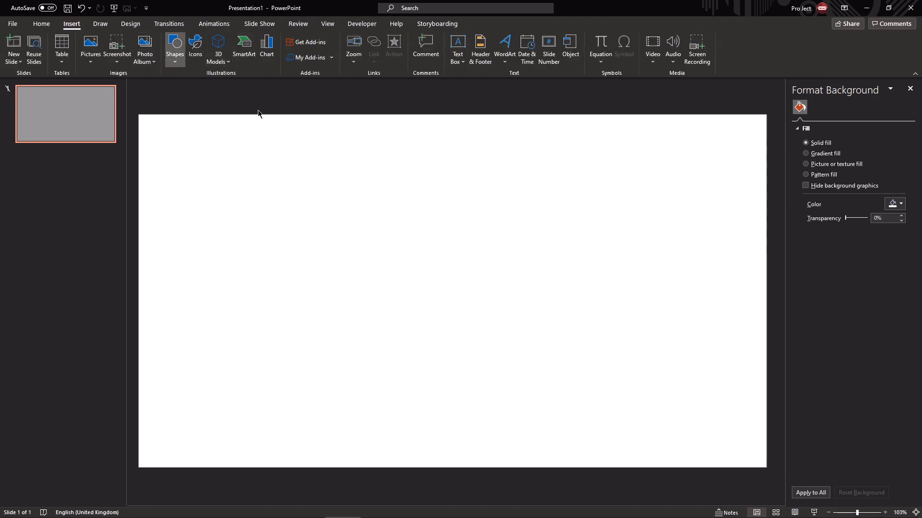
left_click(175, 48)
left_click(216, 96)
left_click_drag(185, 153, 327, 239)
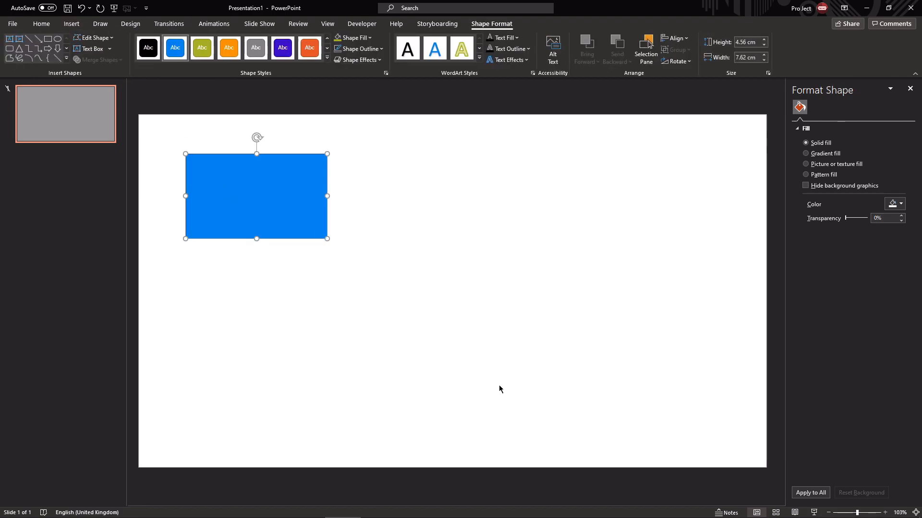
left_click_drag(233, 187, 474, 152)
left_click_drag(509, 175, 258, 339)
left_click_drag(287, 341, 703, 272)
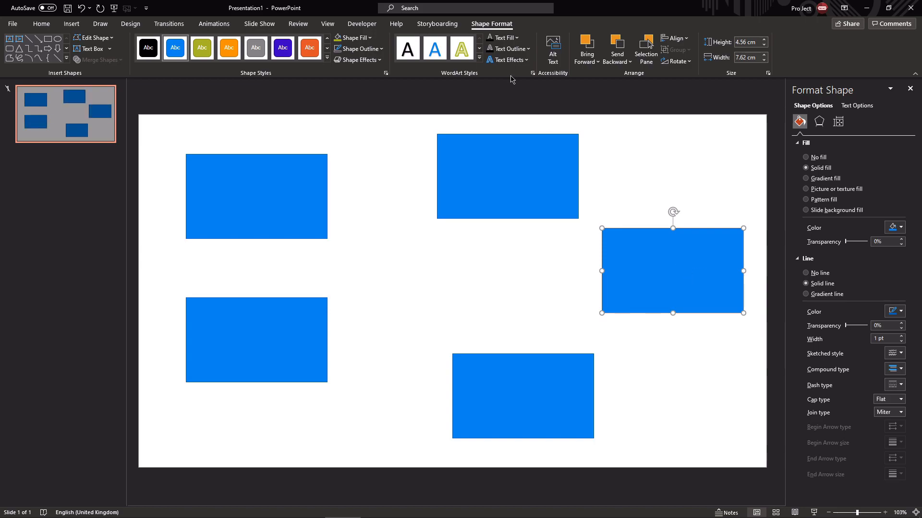
left_click(632, 157)
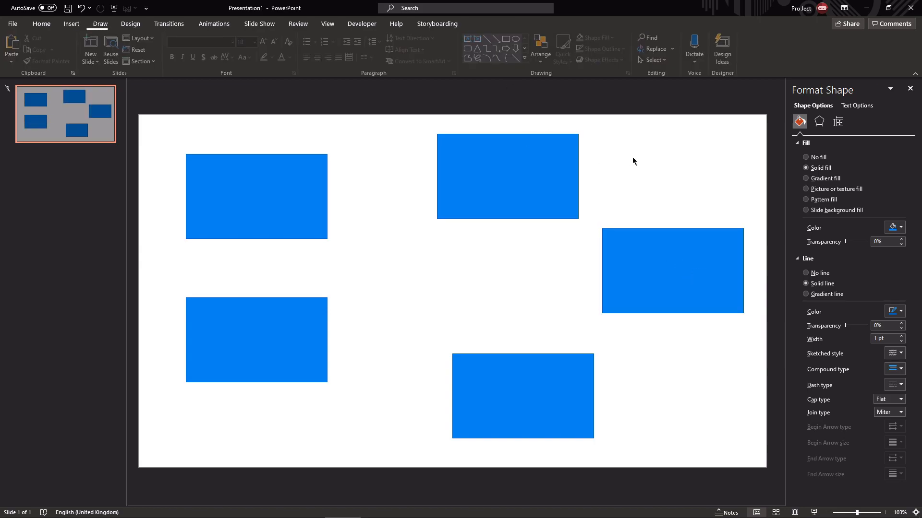
left_click(509, 188)
left_click(158, 137)
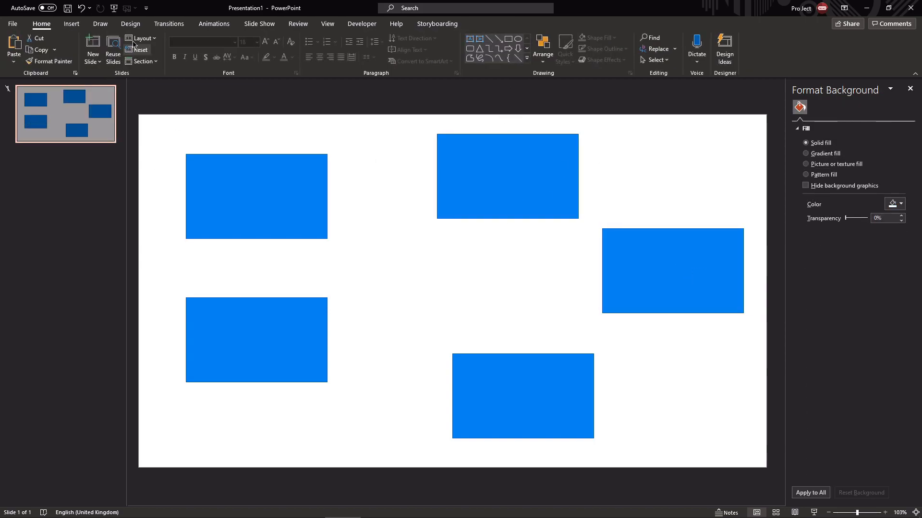
Duplicate the slide with the five rectangles and unhide the copy
left_click(169, 23)
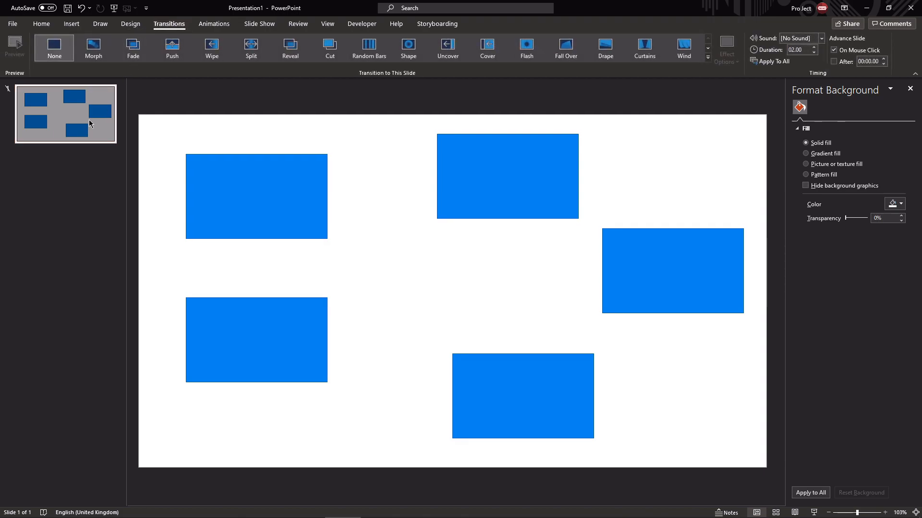
key("ctrl+d")
right_click(90, 171)
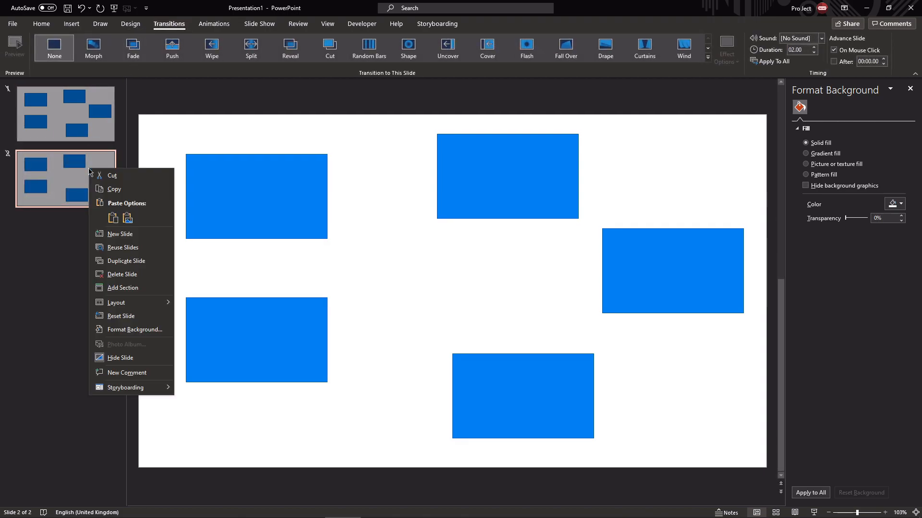
left_click(139, 359)
Preview slide 2 as a full-screen slide show and return to editing
left_click(308, 205)
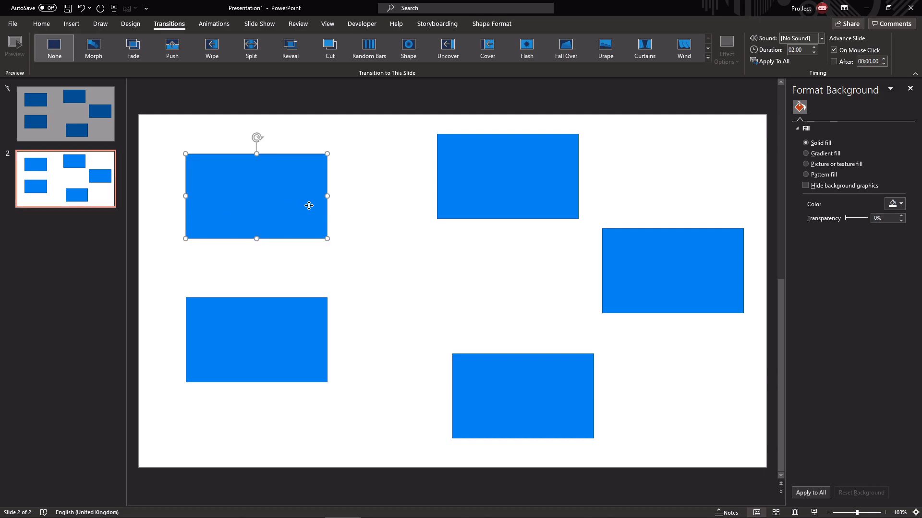
key("shift+F5")
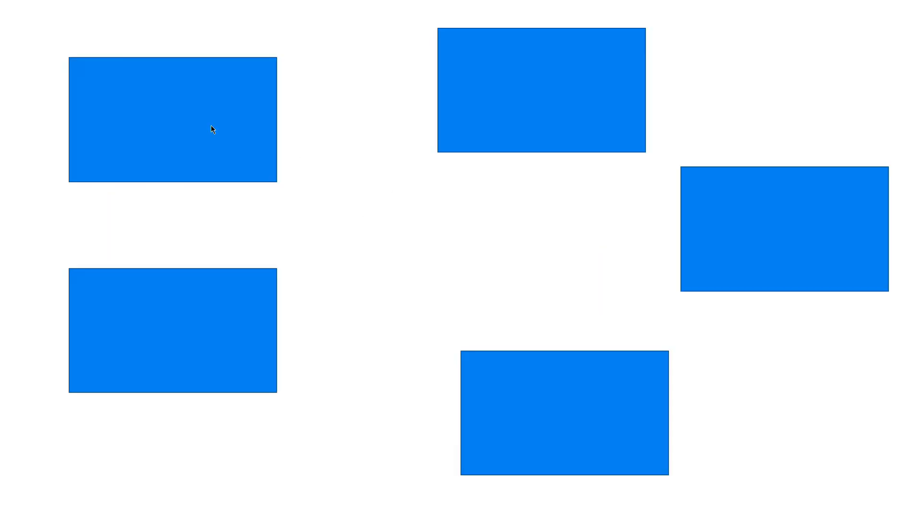
key("Escape")
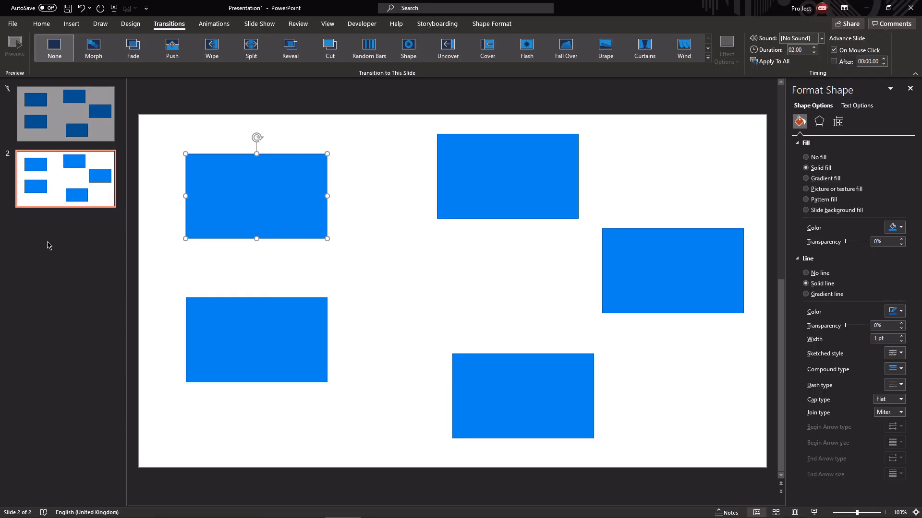
Duplicate slide 2 and turn on timed automatic advance for slide 2
left_click(61, 195)
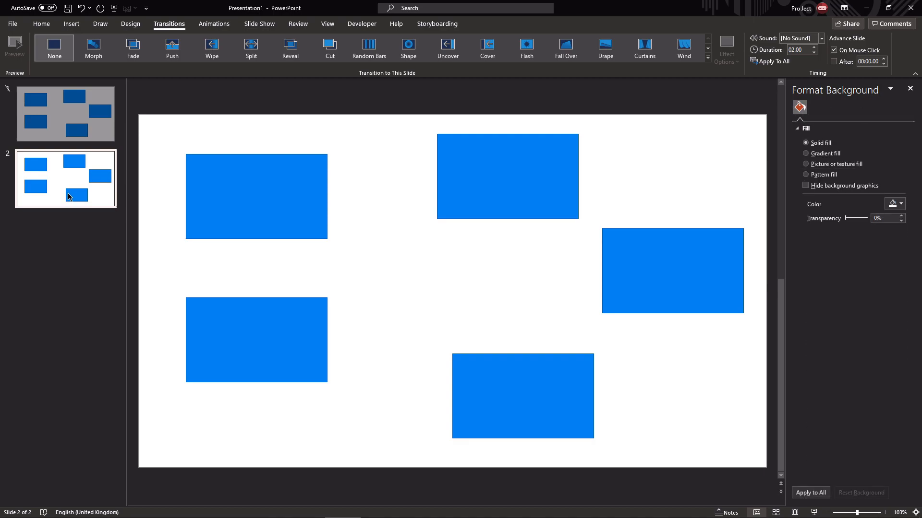
key("ctrl+d")
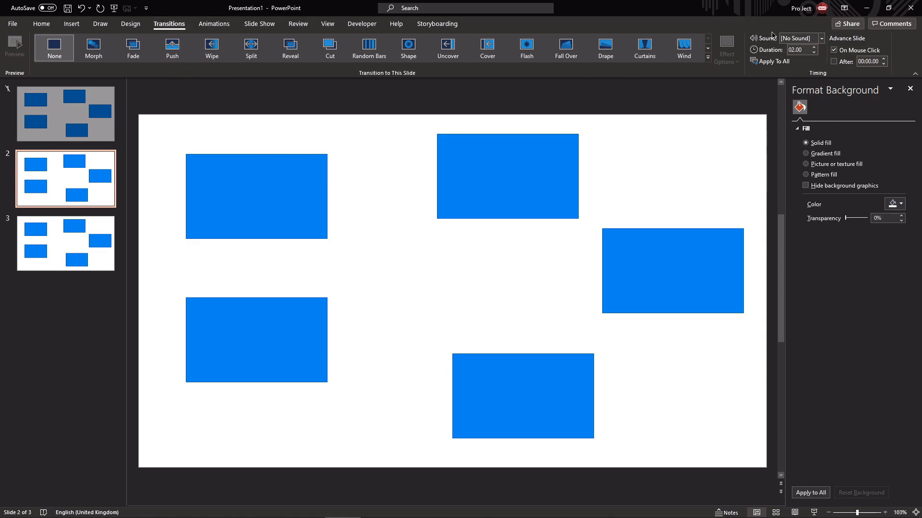
left_click(839, 64)
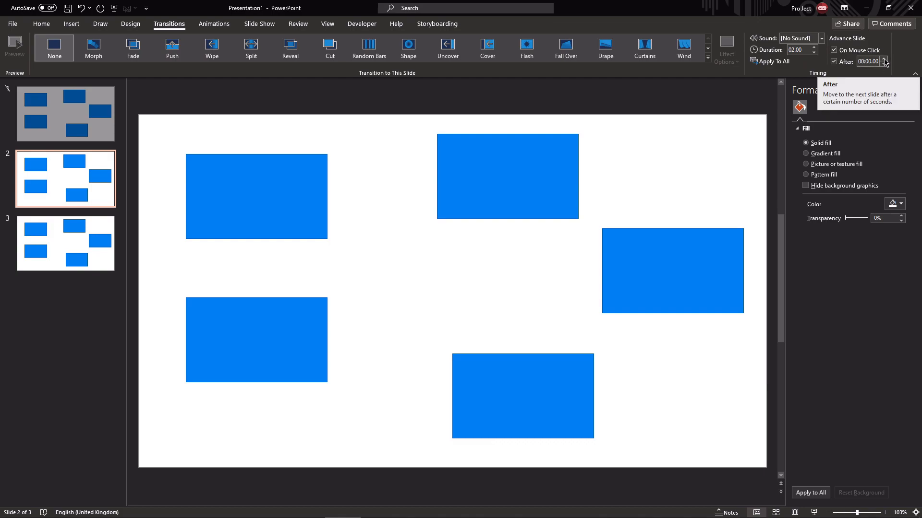
Set slide 2 to advance automatically after 00:01.00
left_click(884, 60)
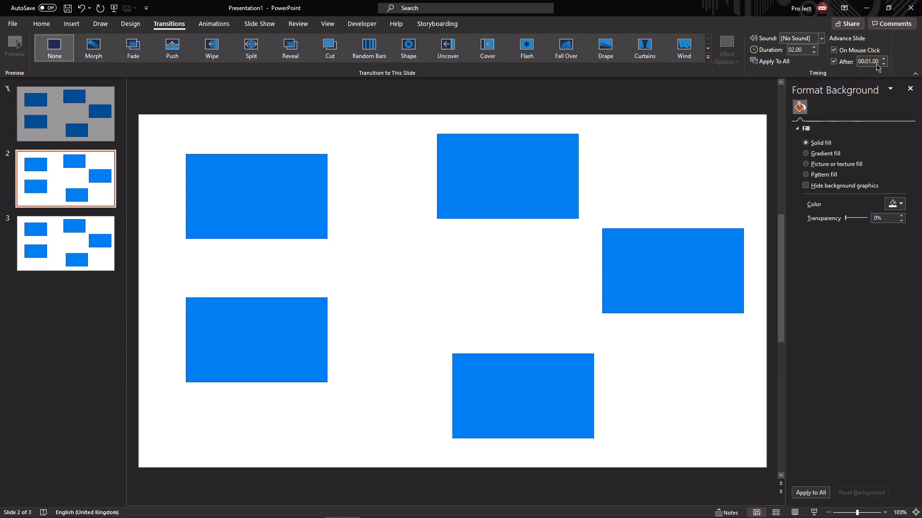
left_click(245, 210)
Move all five rectangles on slide 3 to new positions, grouping three of them closely around the slide's middle
left_click(91, 249)
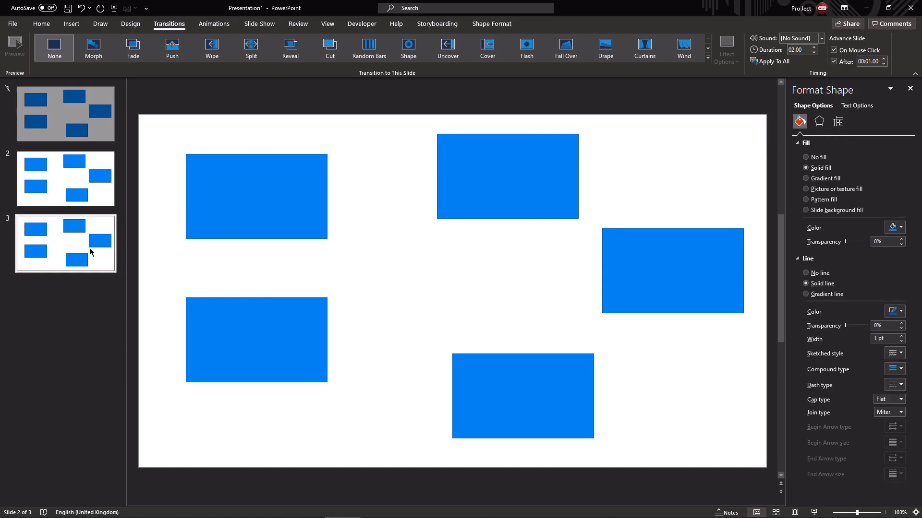
left_click(235, 213)
left_click_drag(253, 325, 485, 240)
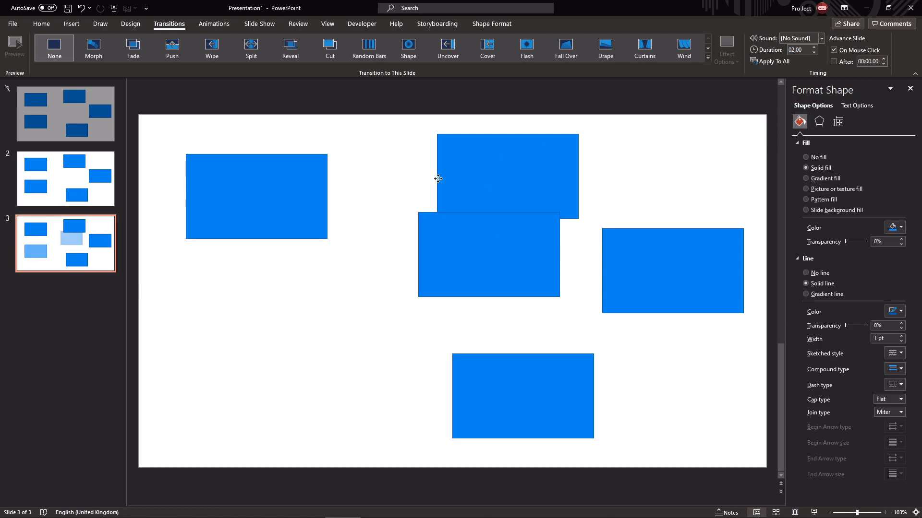
left_click_drag(453, 174, 225, 285)
left_click_drag(698, 251, 426, 137)
left_click_drag(511, 405, 531, 275)
left_click_drag(268, 204, 488, 351)
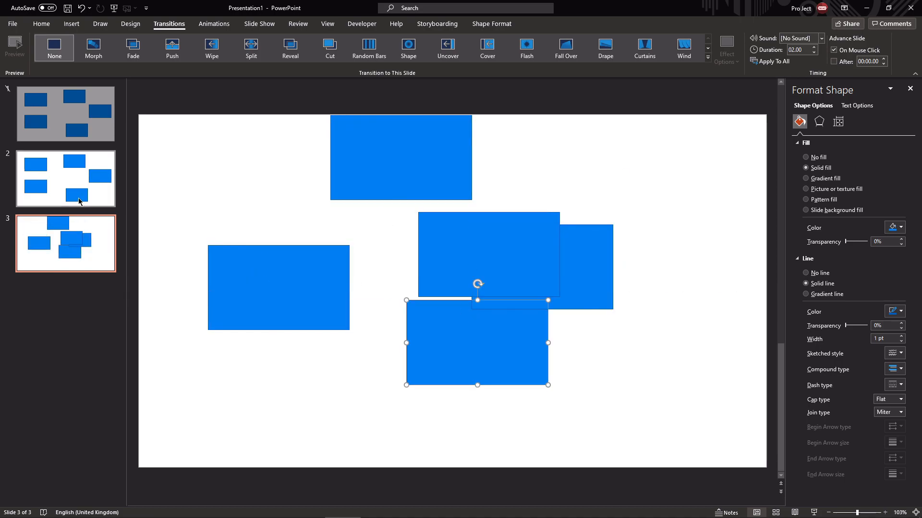
Preview the advance from slide 2 to slide 3 as a full-screen slide show and return to editing
left_click(70, 196)
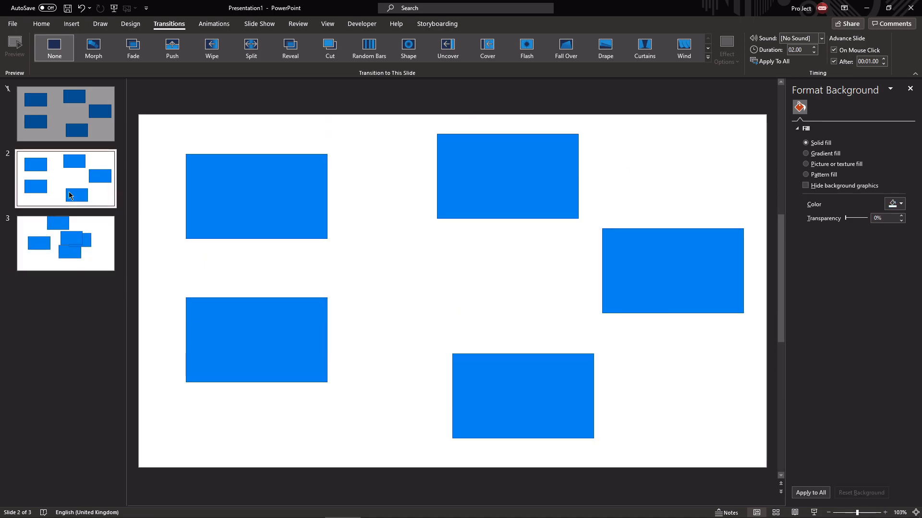
key("shift+F5")
left_click(325, 180)
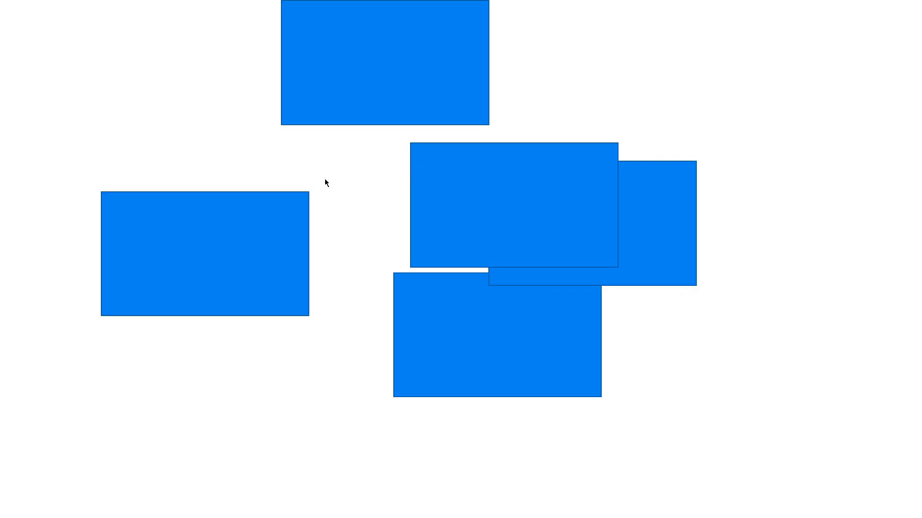
key("Escape")
left_click(85, 180)
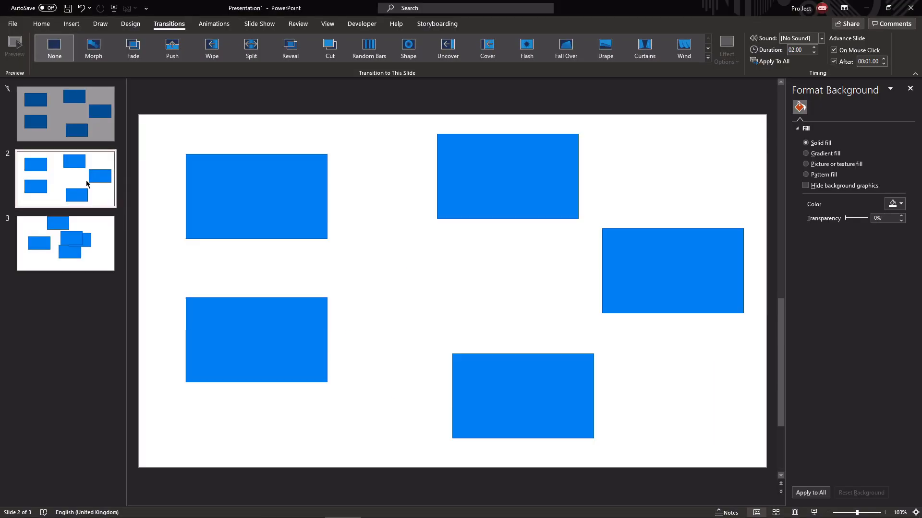
left_click(85, 229)
Duplicate slide 2 and select the new copy as slide 3
left_click(83, 176)
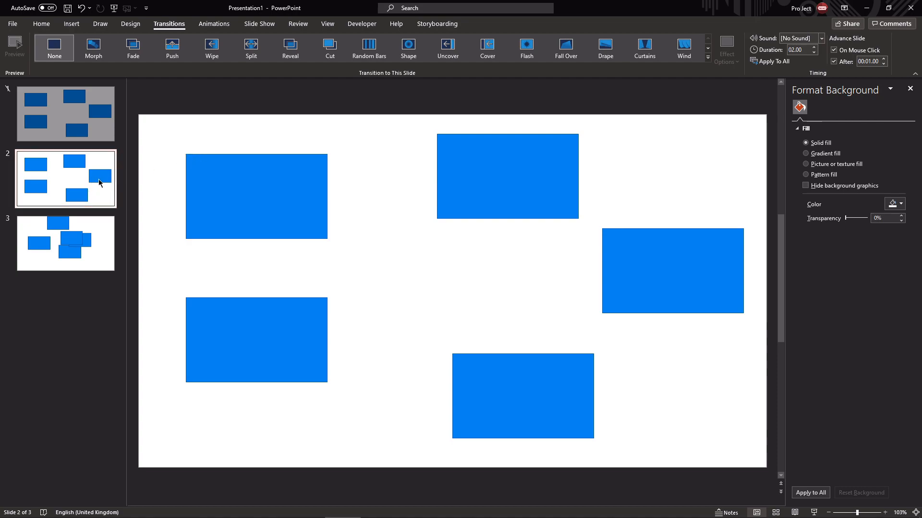
key("ctrl+d")
key("Tab")
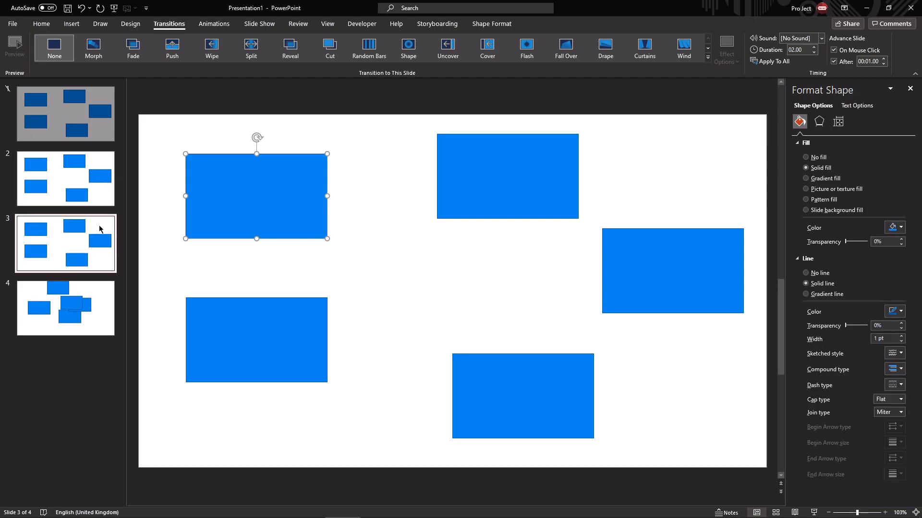
left_click(99, 229)
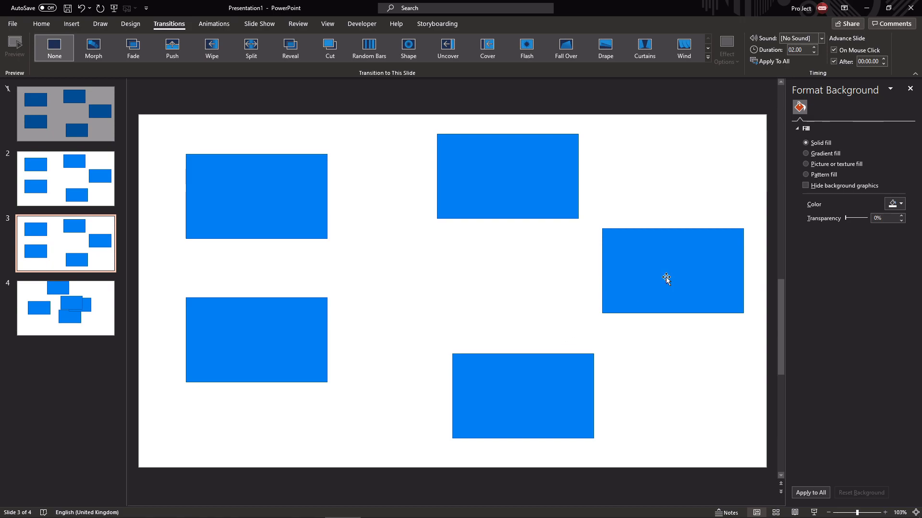
Try raising the automatic advance time of slide 3 and turn timed advance back off
left_click(839, 62)
left_click(883, 59)
left_click(883, 59)
left_click(883, 59)
left_click(833, 62)
left_click(265, 257)
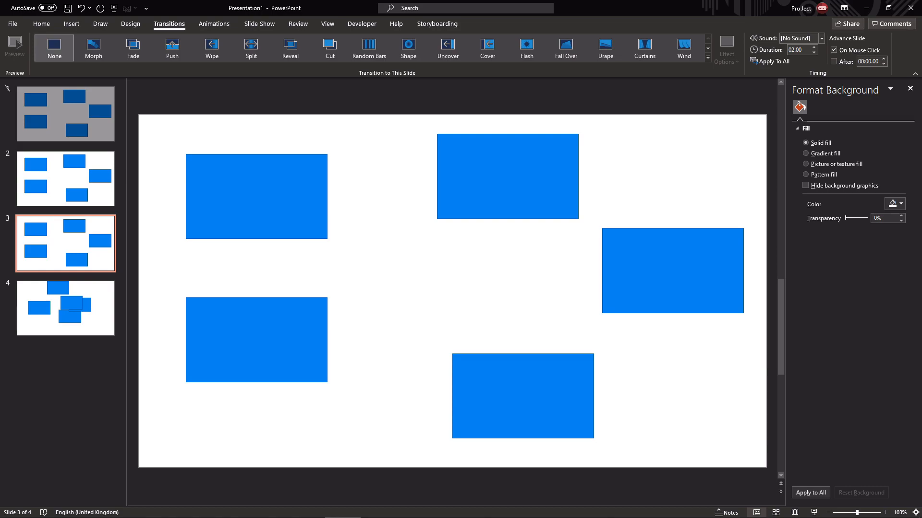
Move the upper-left rectangle on slide 3 slightly down and to the right, and compare the slide with slide 2
left_click(313, 214)
left_click(90, 305)
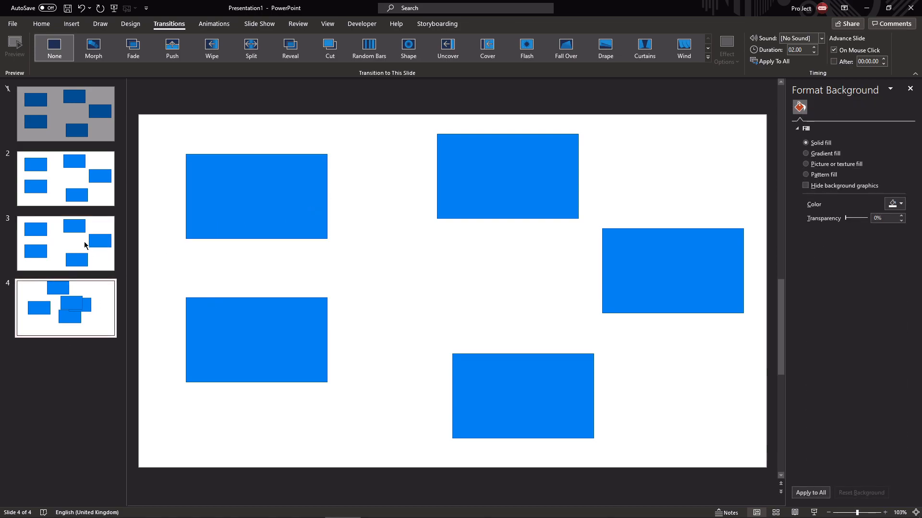
left_click(84, 245)
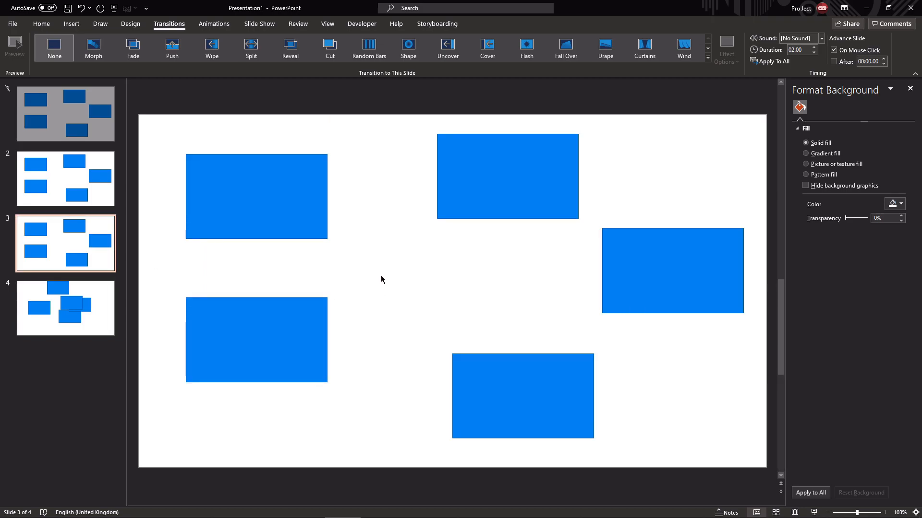
left_click(71, 24)
left_click_drag(246, 207, 279, 223)
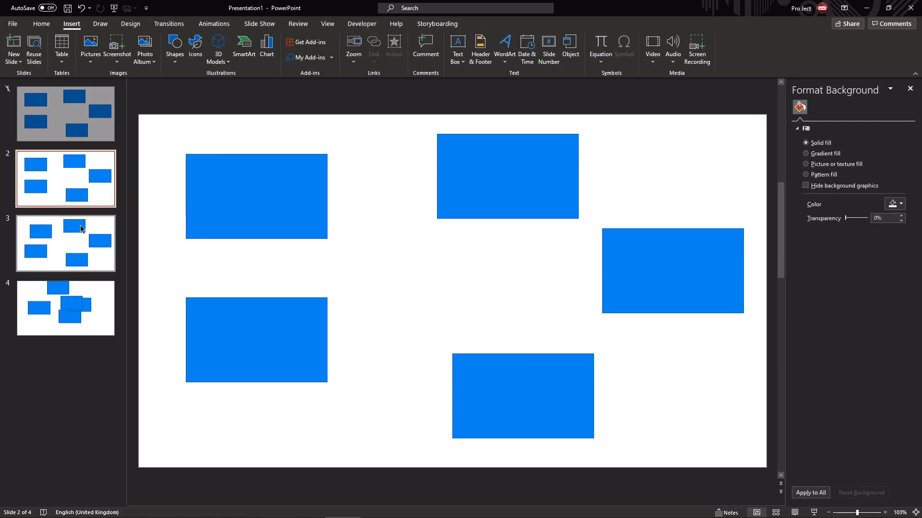
left_click(94, 170)
left_click(65, 242)
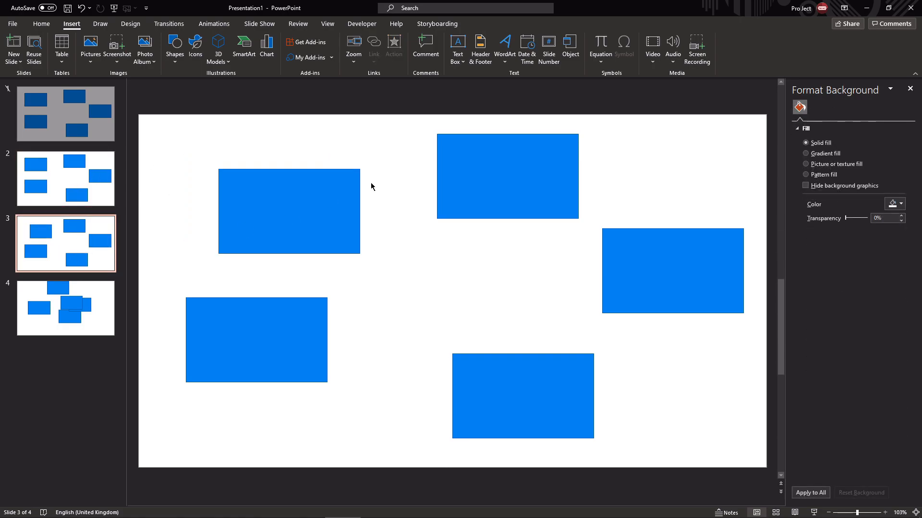
Copy the upper-left rectangle into the middle of slide 3 and fill the copy with the orange theme color
left_click(306, 202)
left_click_drag(305, 202, 427, 290, "ctrl")
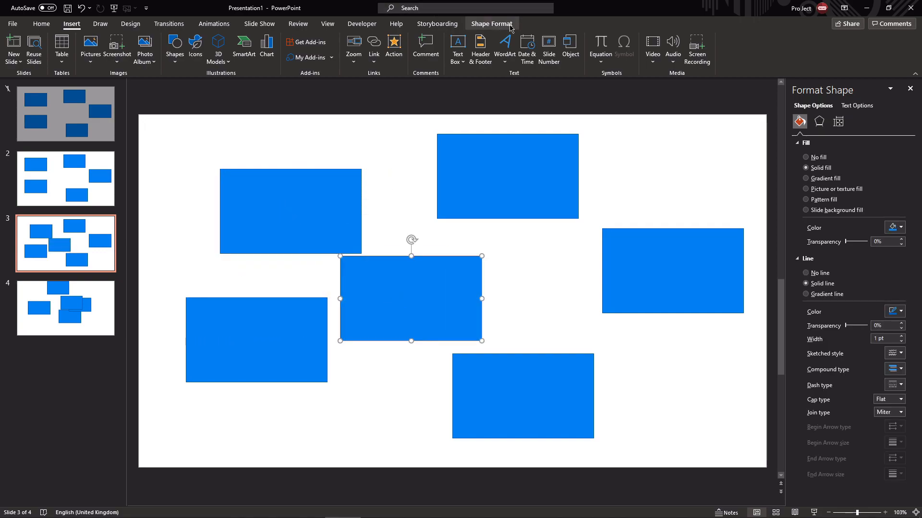
left_click(491, 24)
left_click(369, 38)
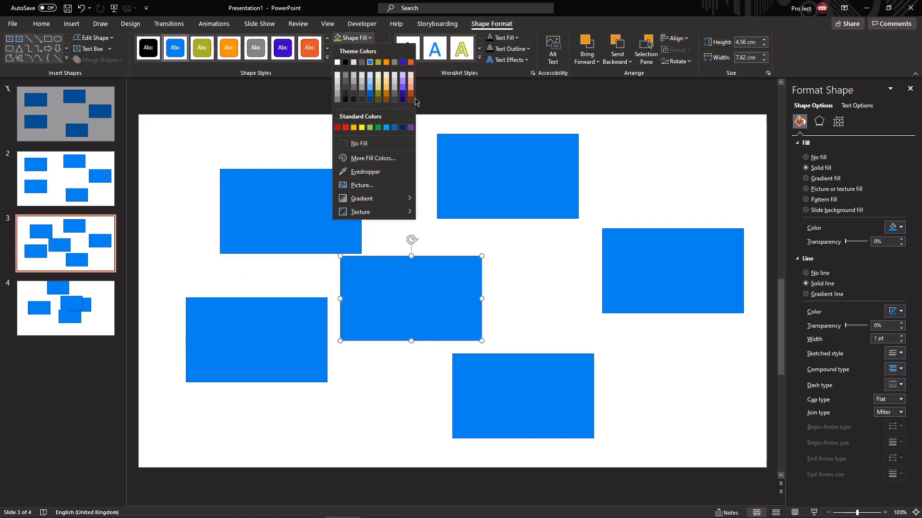
left_click(410, 62)
Add the text "Click ME!" to the orange rectangle
scroll(444, 280, "up", 5)
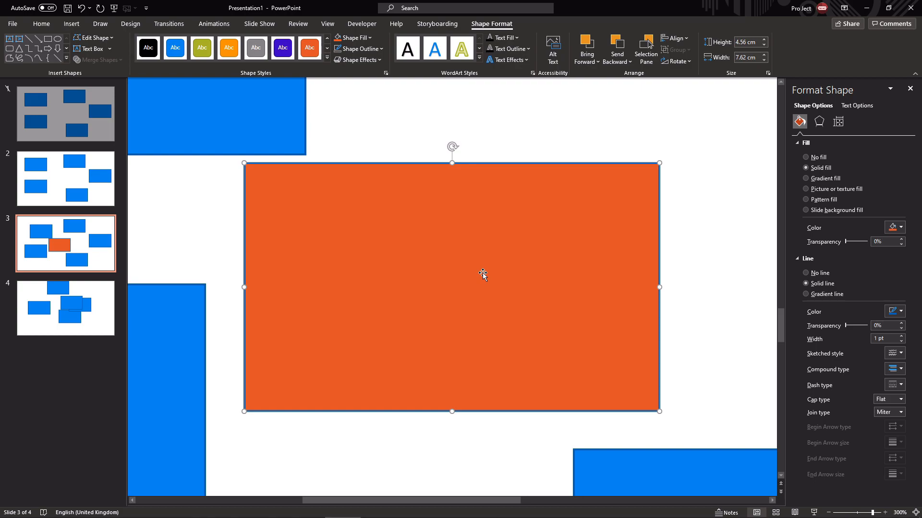
type("Click ME!")
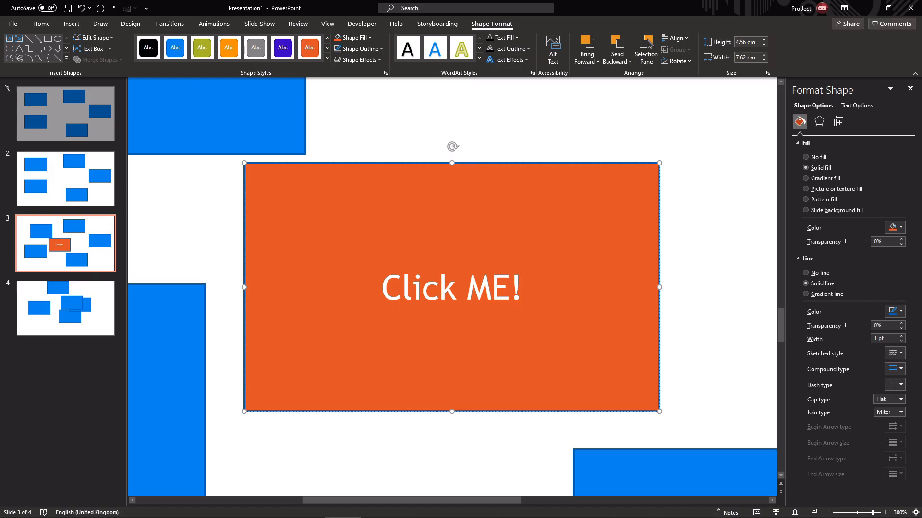
key("Escape")
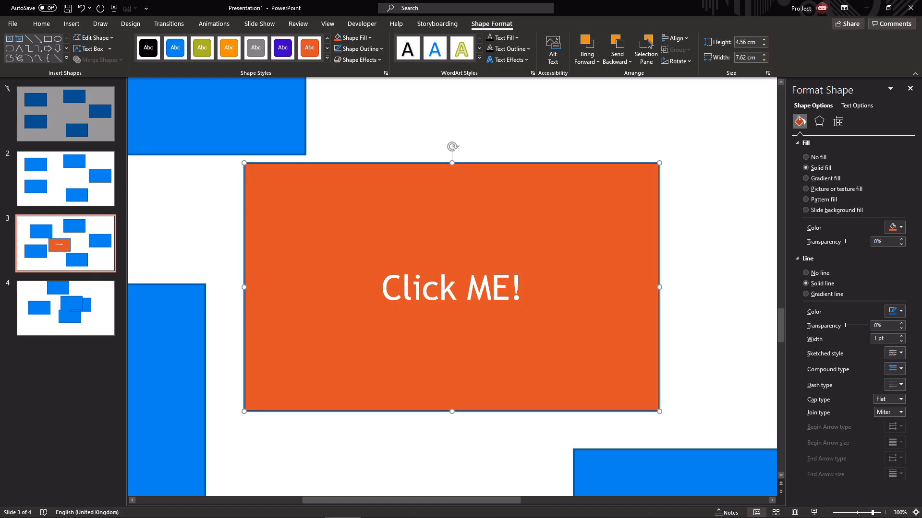
Shrink the orange "Click ME!" rectangle to 1.76 cm high and 4.73 cm wide, and preview slide 3 full screen
key("shift+Down")
key("shift+Down")
key("shift+Down")
key("shift+Down")
key("shift+Down")
key("shift+Down")
key("shift+Down")
key("shift+Down")
key("shift+Down")
key("shift+Down")
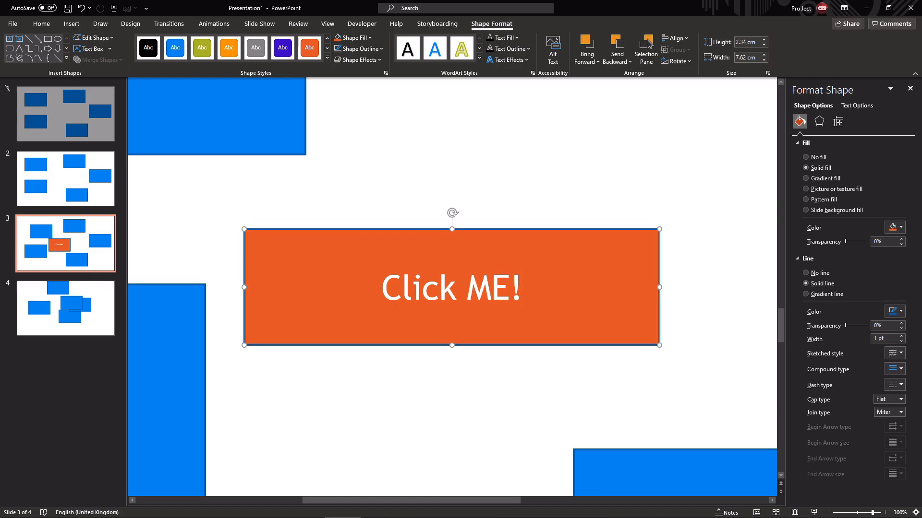
key("shift+Left")
key("shift+Left")
key("shift+Left")
key("shift+Left")
key("shift+Left")
key("shift+Left")
key("shift+Left")
key("shift+Left")
key("shift+Left")
key("shift+F5")
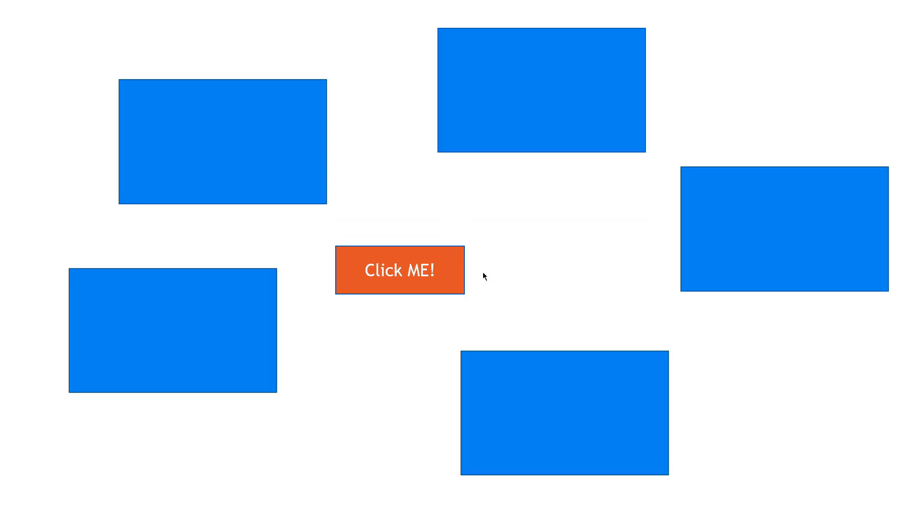
key("Escape")
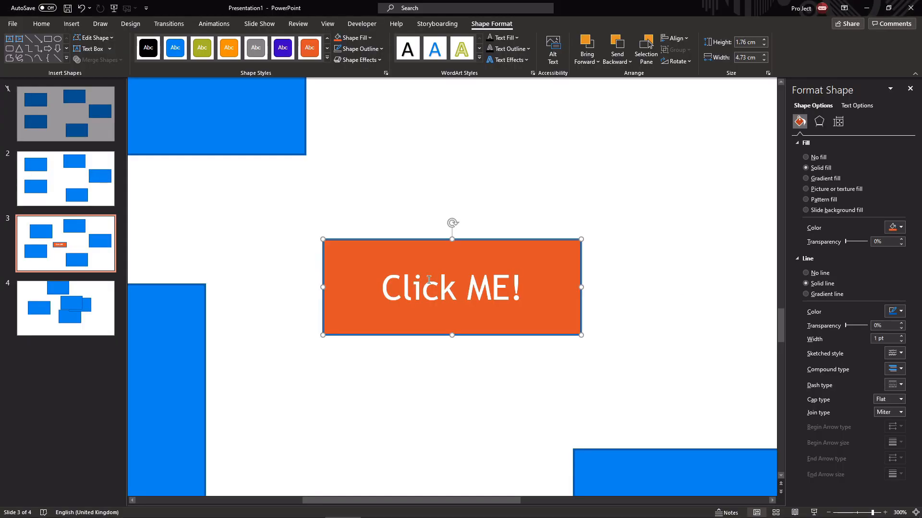
Open the action settings of the "Click ME!" rectangle and set its on-click action to a hyperlink to Next Slide
left_click(71, 23)
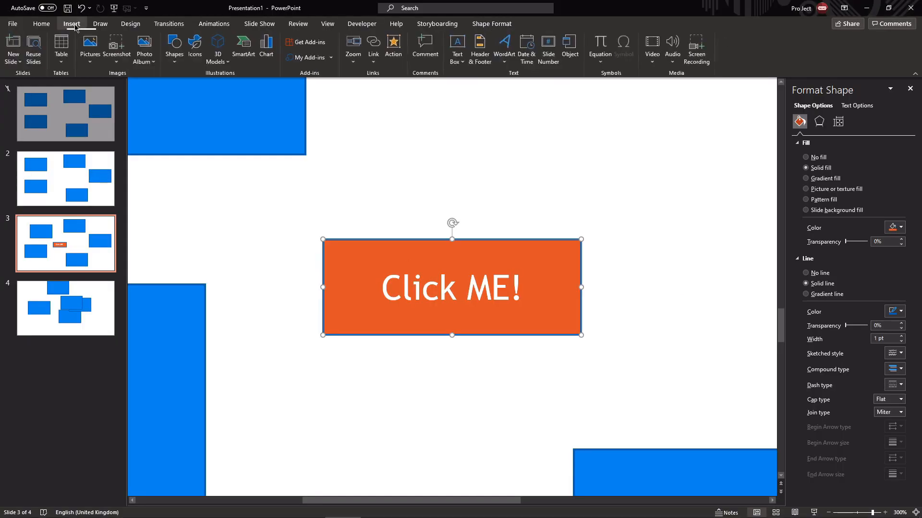
left_click(398, 56)
left_click_drag(432, 165, 630, 155)
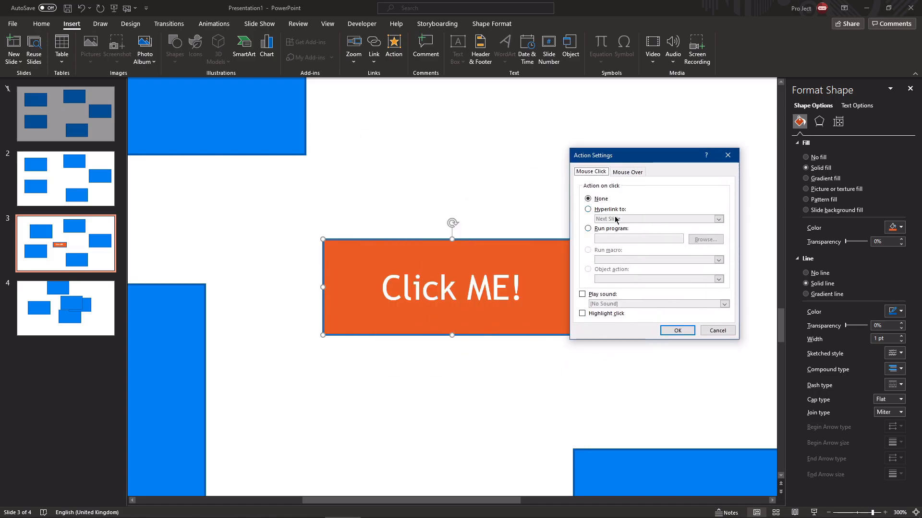
left_click(609, 210)
left_click(630, 219)
left_click(631, 226)
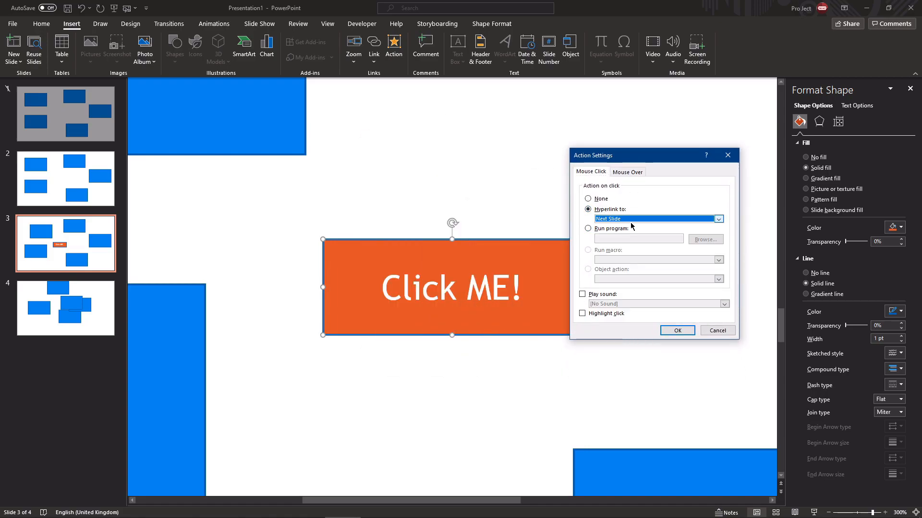
Try the Run program action, return to the Next Slide hyperlink, and look at the mouse-over action options
left_click(613, 231)
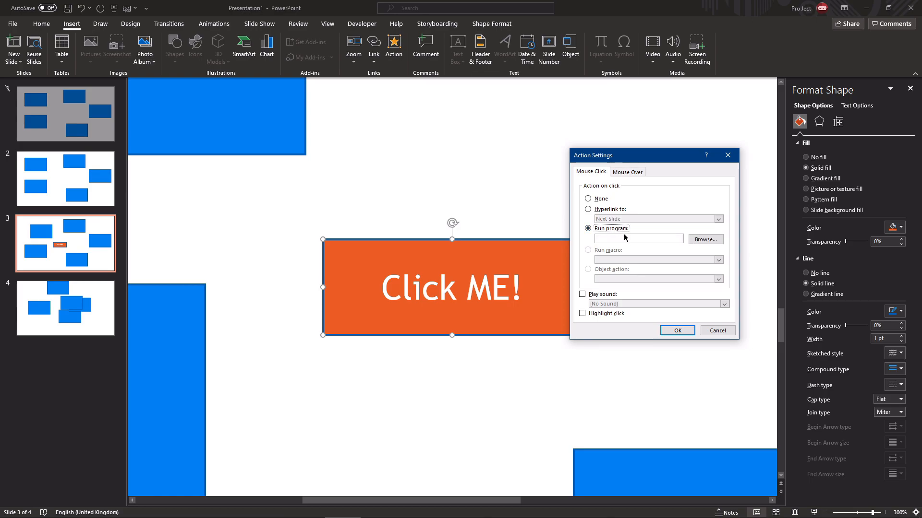
left_click(608, 211)
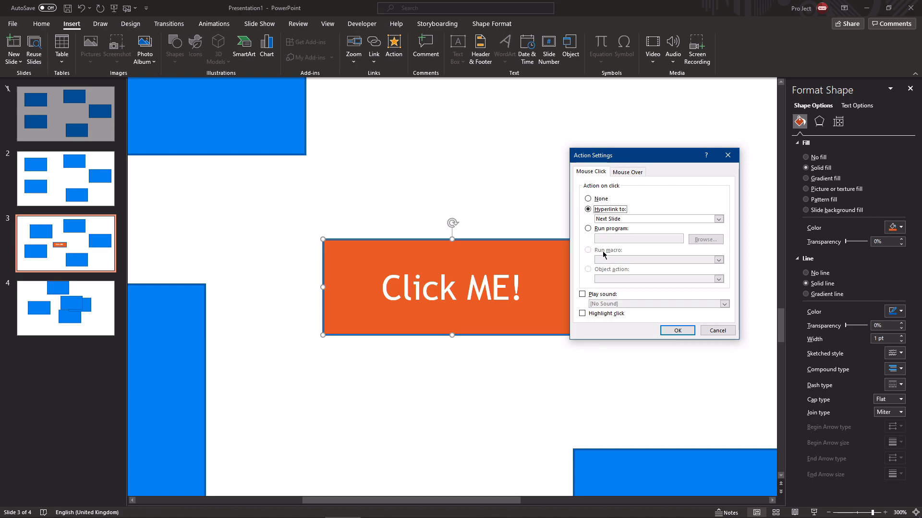
left_click(635, 176)
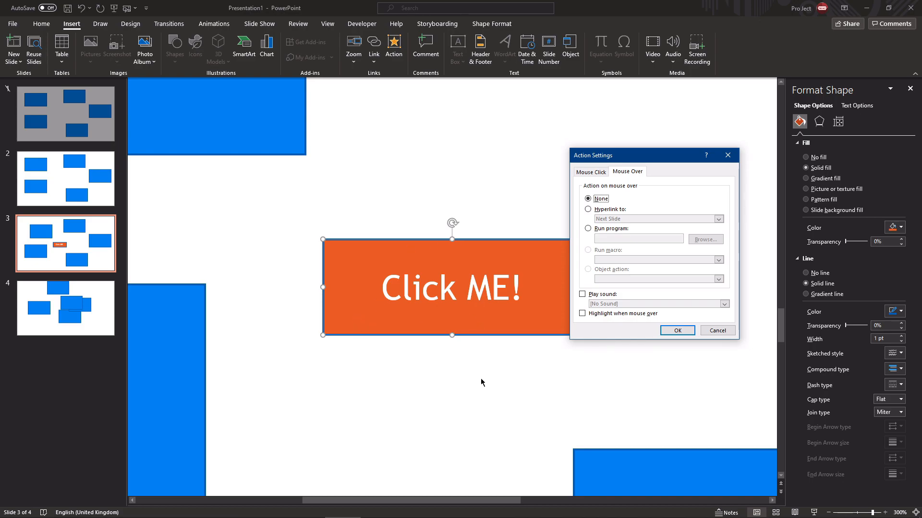
left_click(595, 172)
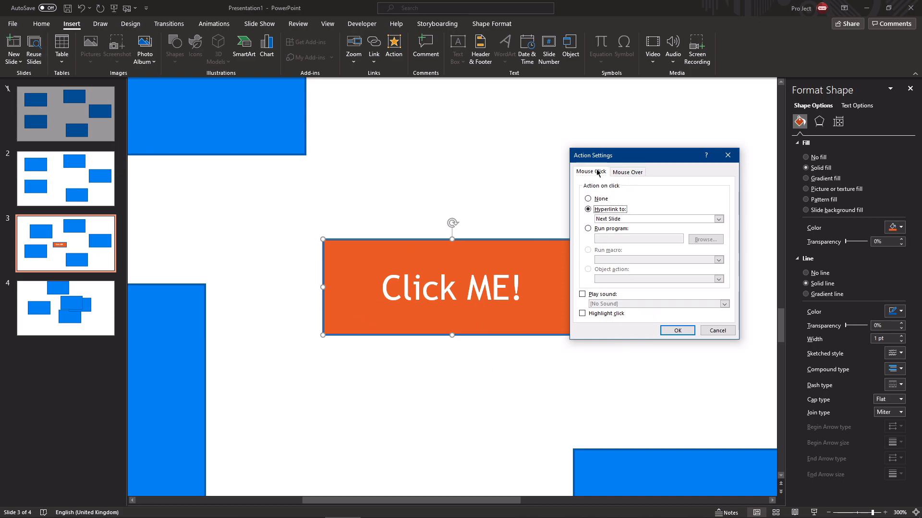
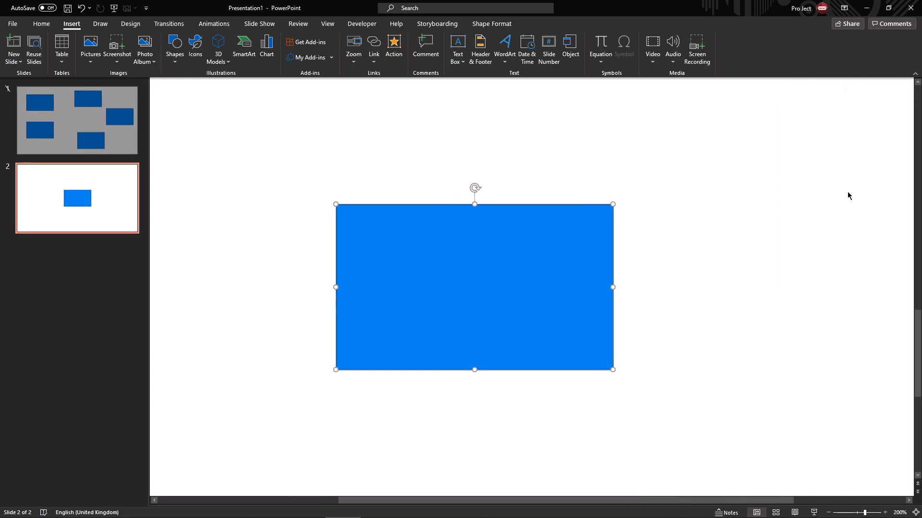
Examine the entrance, emphasis, exit and motion path animations available for the blue rectangle on slide 2
left_click(211, 25)
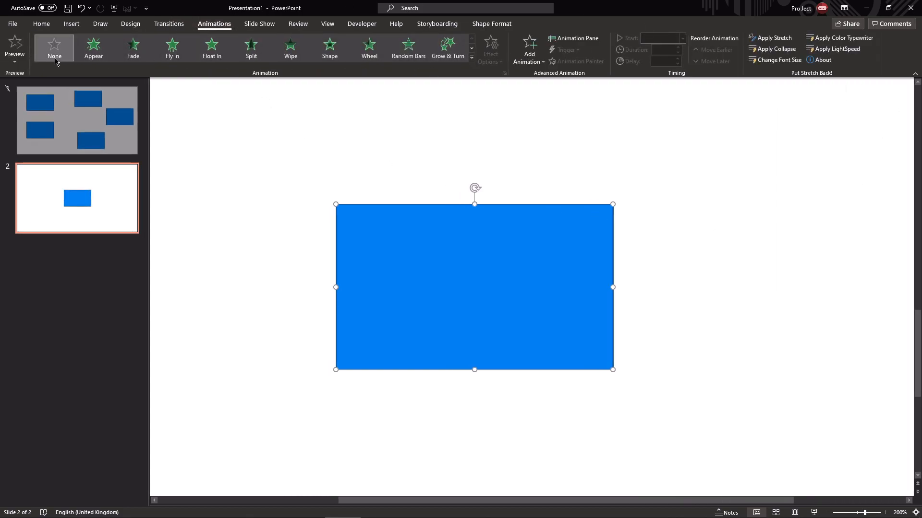
left_click(471, 57)
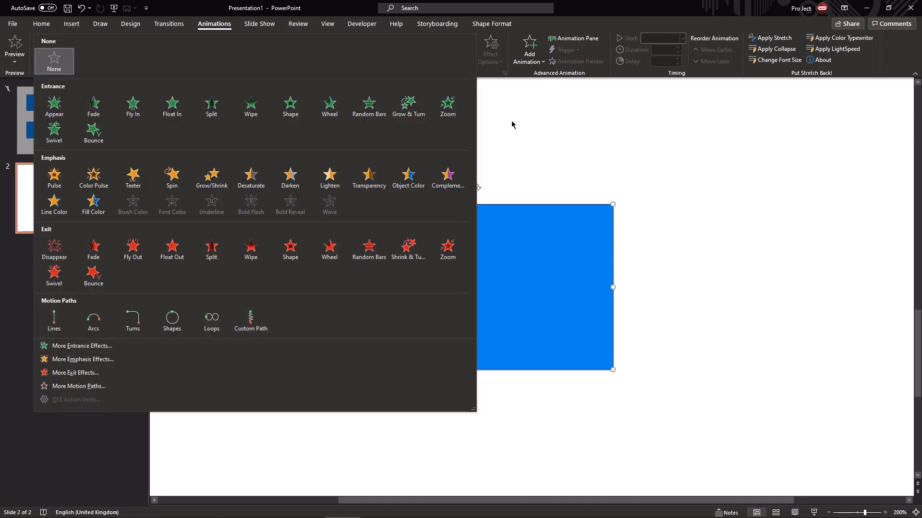
left_click(560, 126)
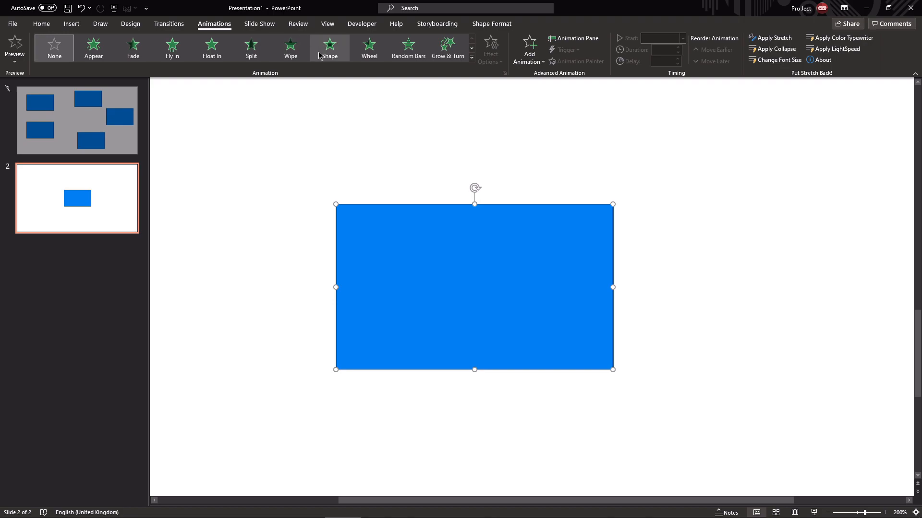
Move the blue rectangle on slide 2 slightly up and to the right
left_click_drag(488, 323, 531, 299)
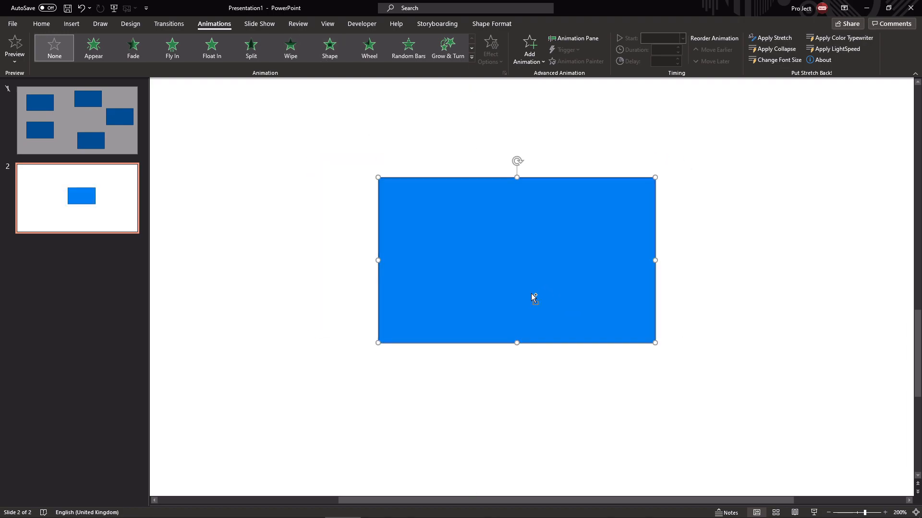
Undo the last move of the blue rectangle on slide 2 and reselect the rectangle
key("ctrl+z")
left_click(302, 117)
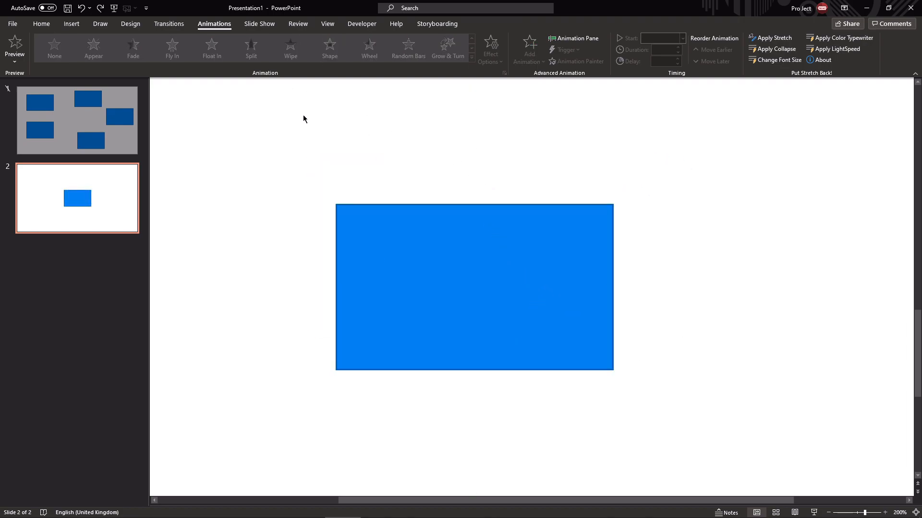
left_click(419, 221)
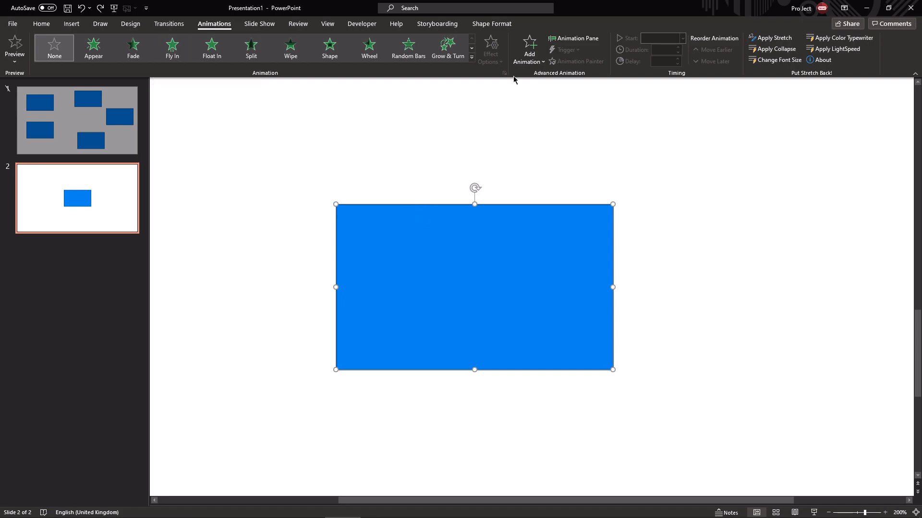
Look through the entrance, emphasis, exit and motion path effects that can be added to the blue rectangle
left_click(530, 48)
left_click(530, 48)
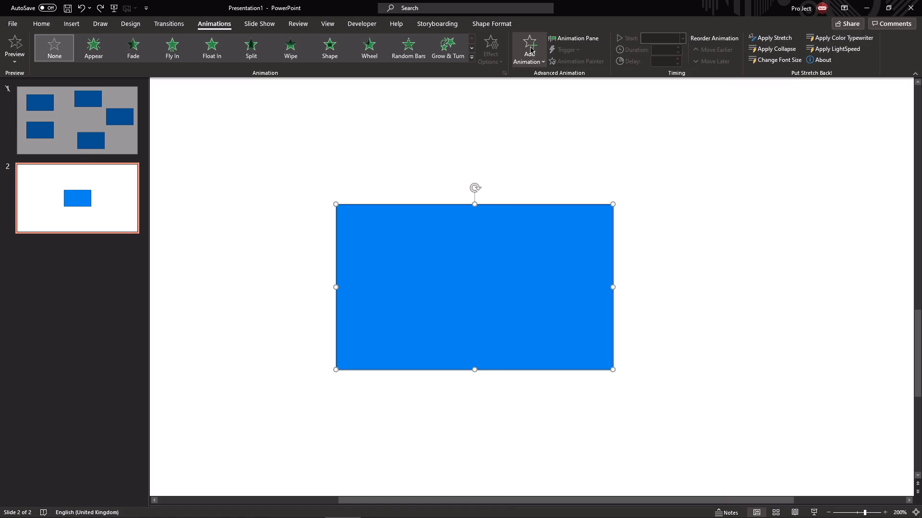
left_click(530, 48)
left_click(530, 48)
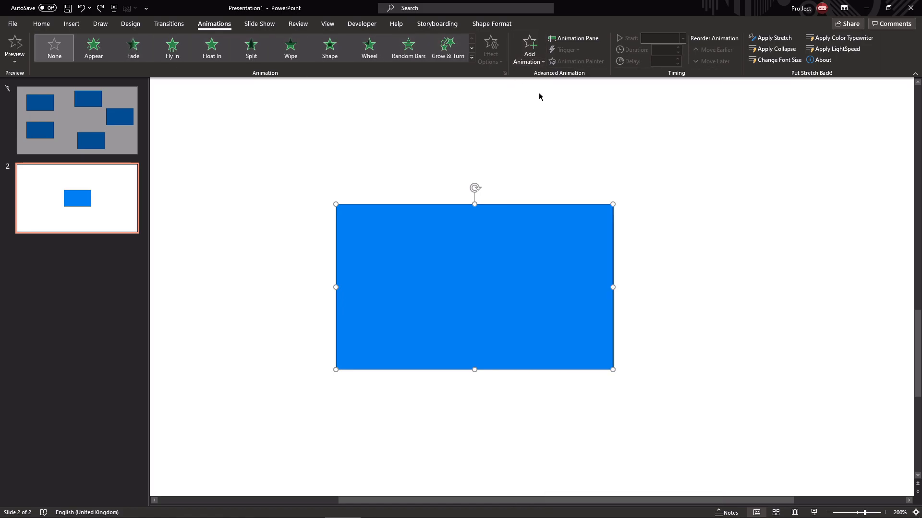
left_click(526, 55)
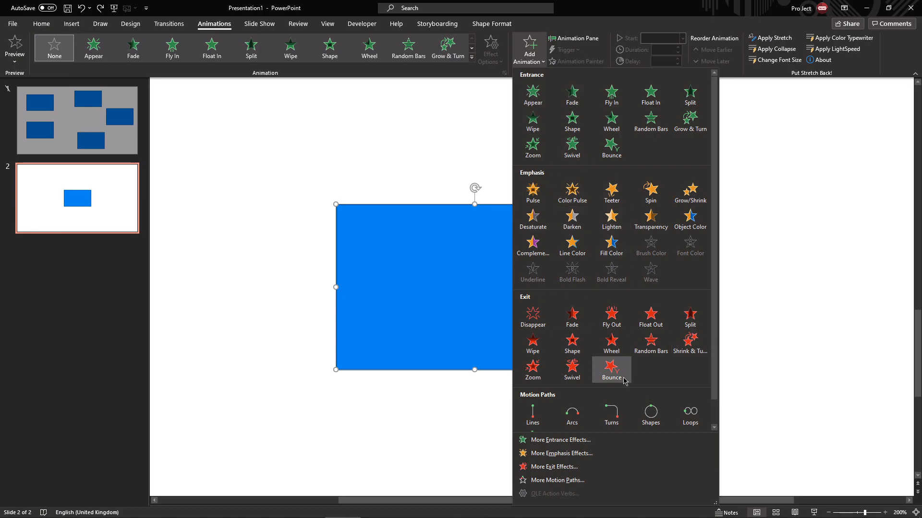
left_click(366, 259)
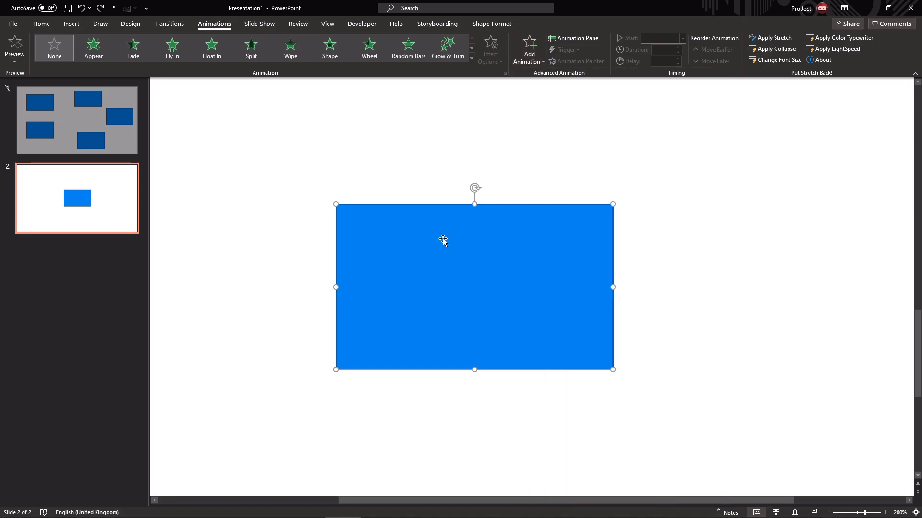
Open the extended list of entrance effects for the blue rectangle and look through all its categories
left_click(530, 48)
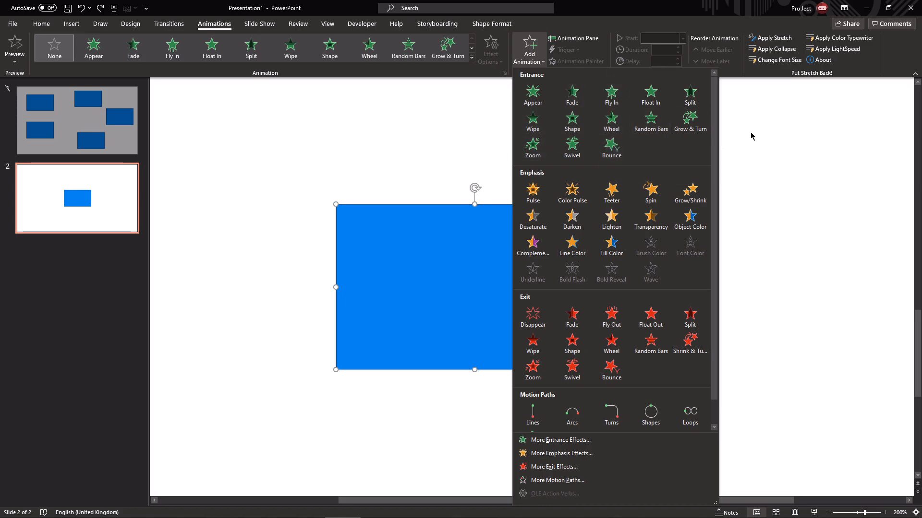
left_click(556, 440)
scroll(511, 255, "down", 2)
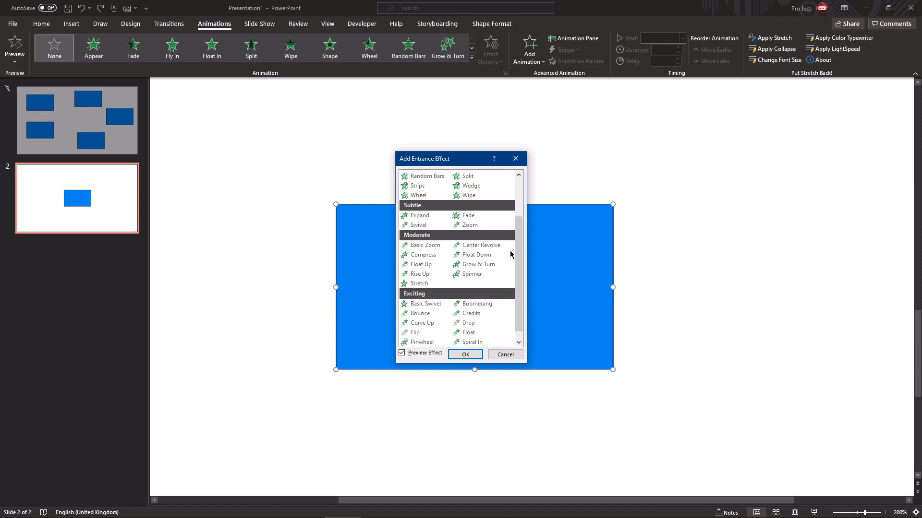
scroll(511, 259, "down", 1)
scroll(510, 288, "up", 3)
scroll(500, 320, "down", 3)
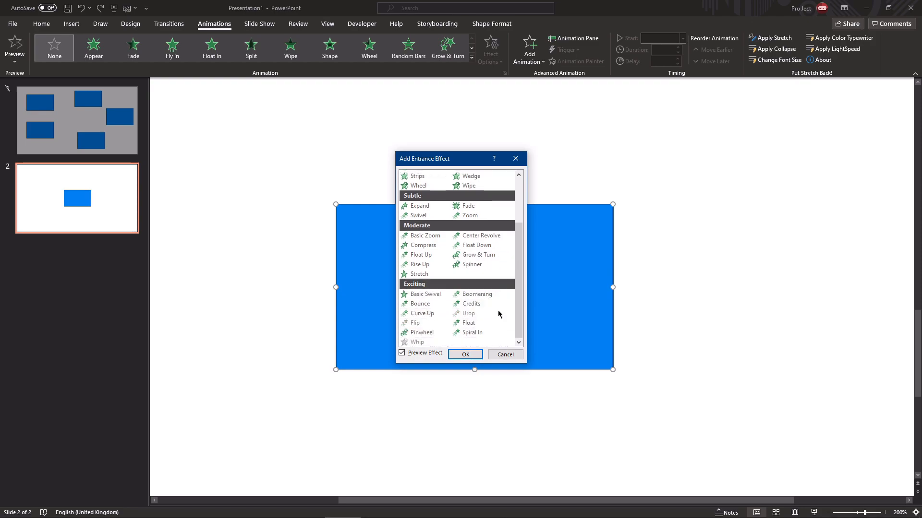
scroll(498, 314, "up", 2)
Preview entrance effects on the rectangle, including Strips, Fly In, Wedge, Basic Zoom, Dissolve In and Checkerboard
left_click(437, 234)
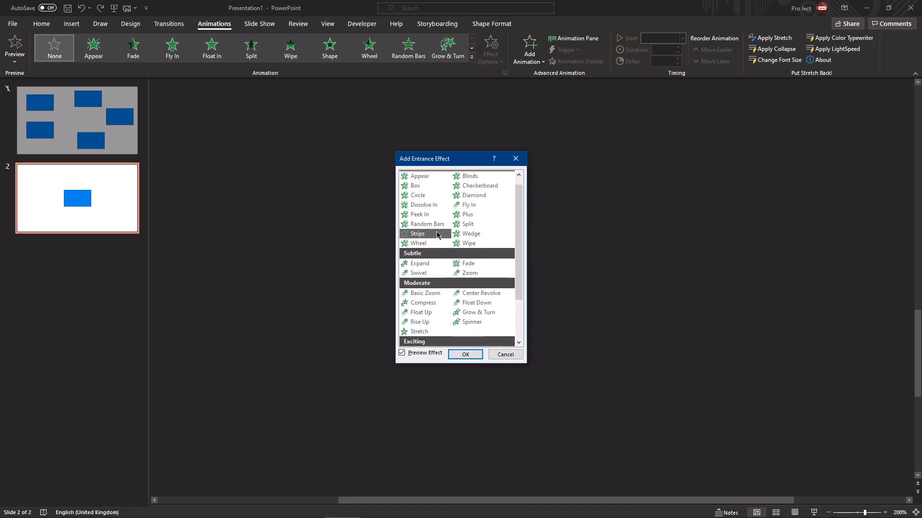
left_click(468, 204)
left_click(477, 224)
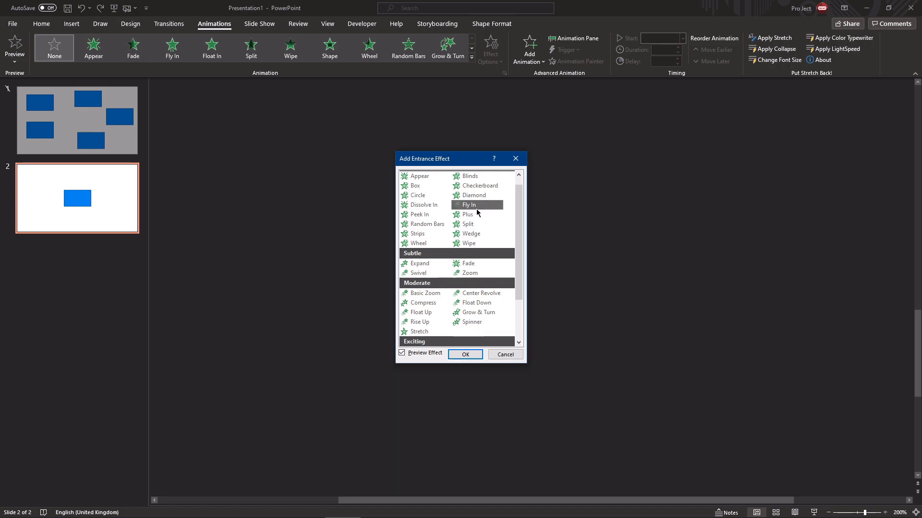
left_click(470, 234)
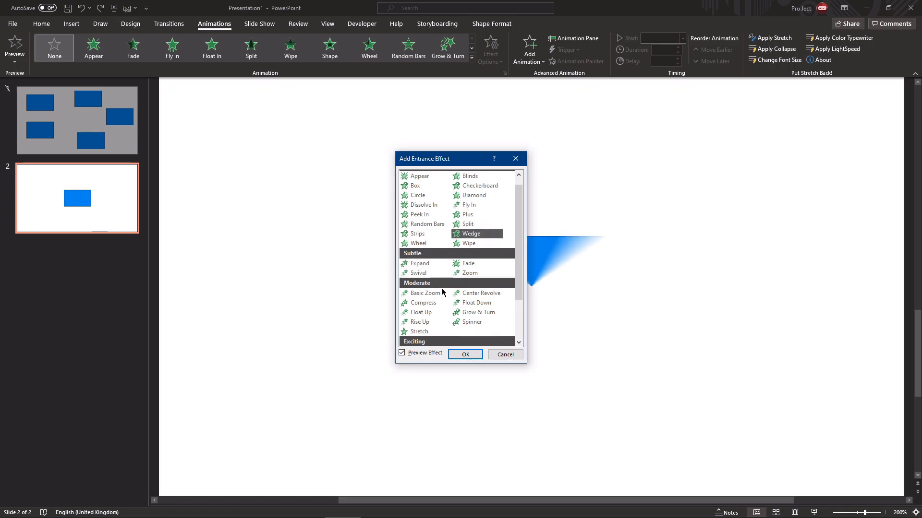
left_click(425, 293)
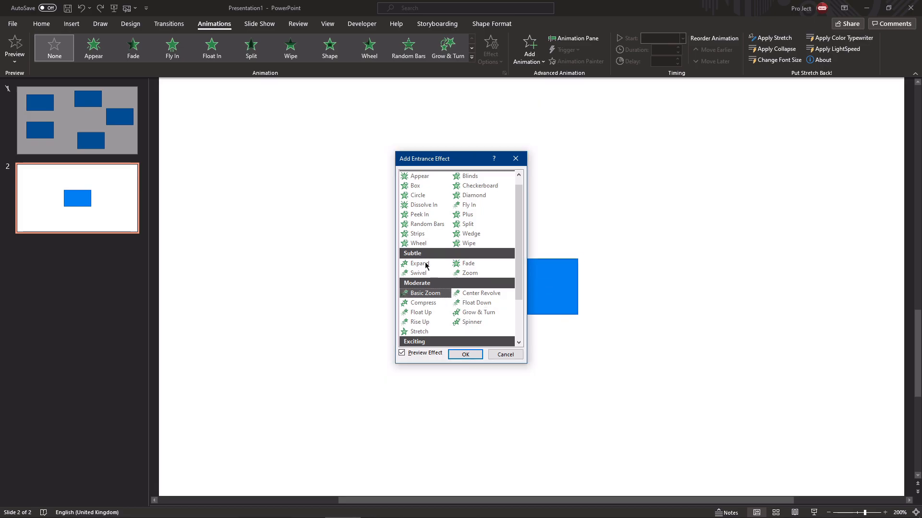
left_click(418, 243)
left_click(433, 205)
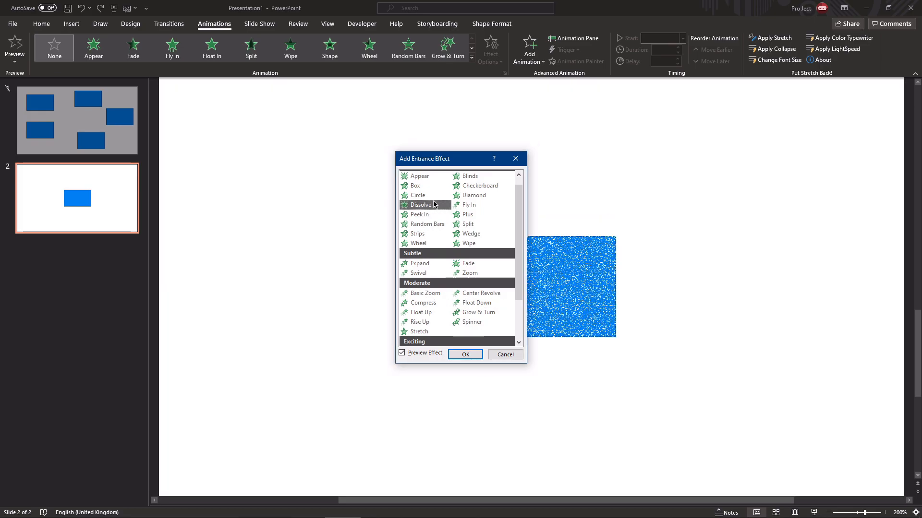
left_click(468, 205)
left_click(475, 185)
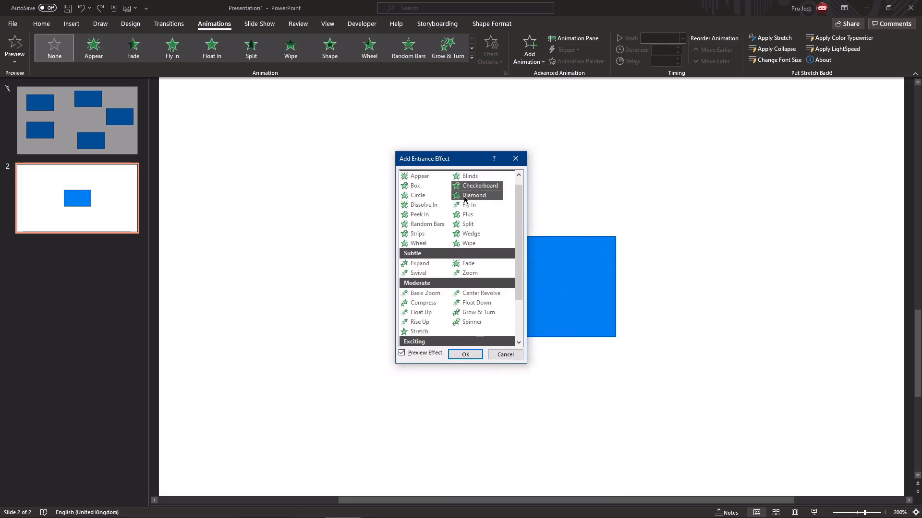
Preview moderate entrance effects such as Grow & Turn, Float Down and Center Revolve, and add the Wheel effect to the rectangle
left_click(479, 312)
left_click(477, 303)
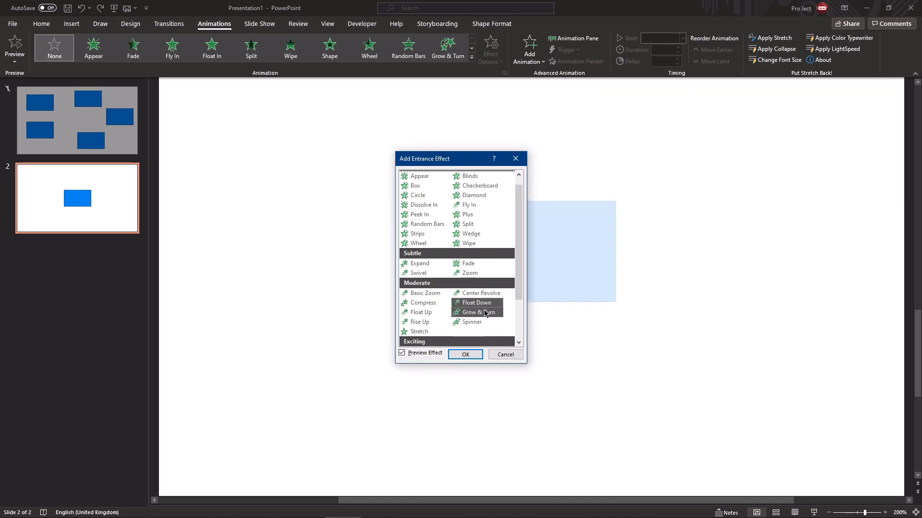
left_click(488, 313)
left_click(486, 295)
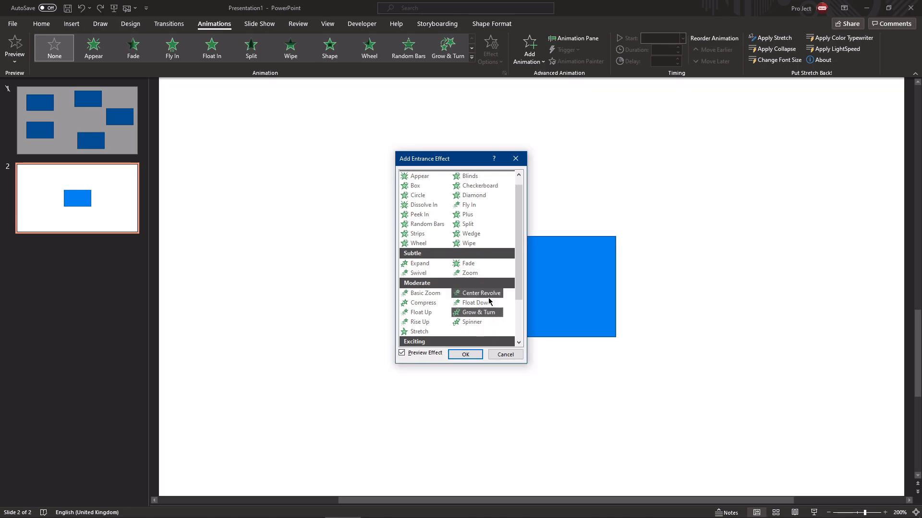
left_click(427, 294)
left_click(427, 305)
left_click(435, 312)
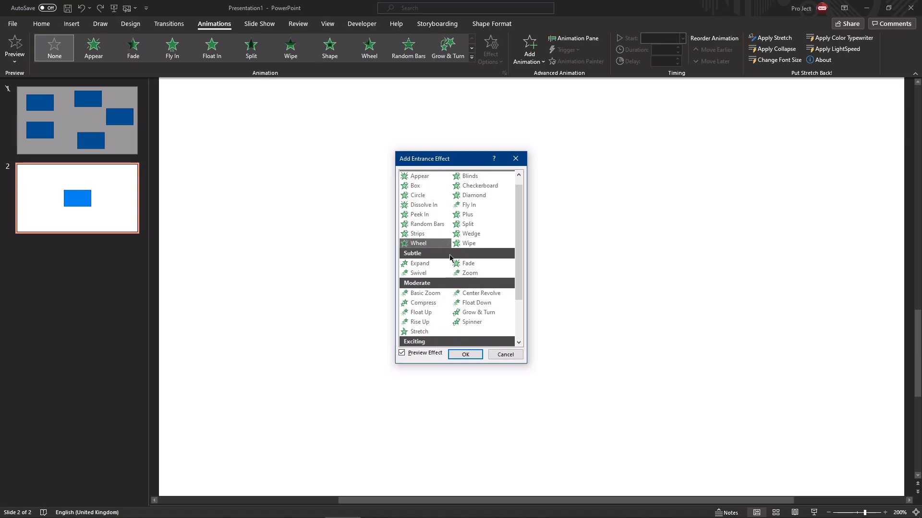
left_click(418, 243)
left_click(477, 356)
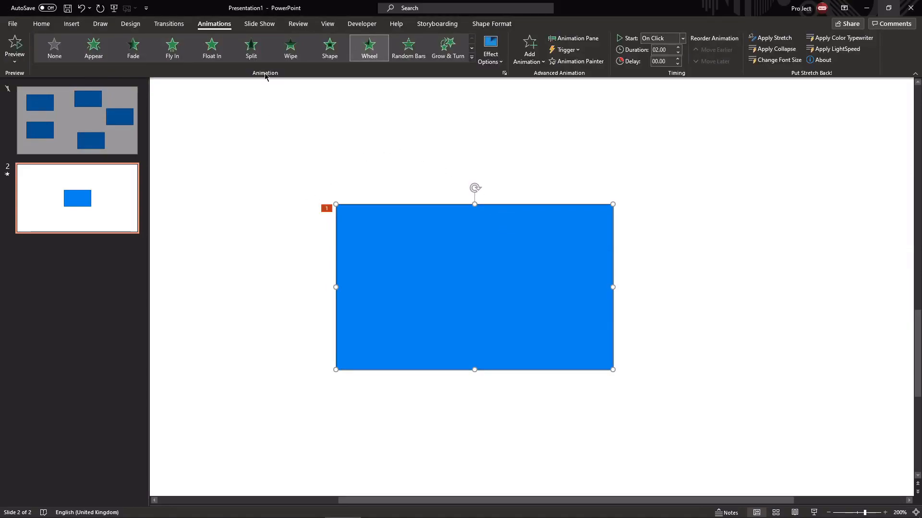
Change the blue rectangle's entrance animation to Fly In with the direction From Left
left_click(180, 50)
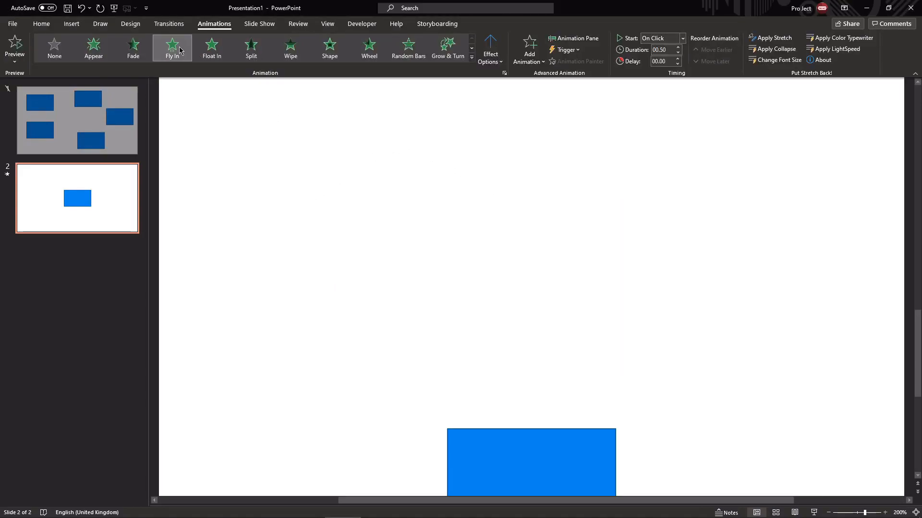
left_click(488, 50)
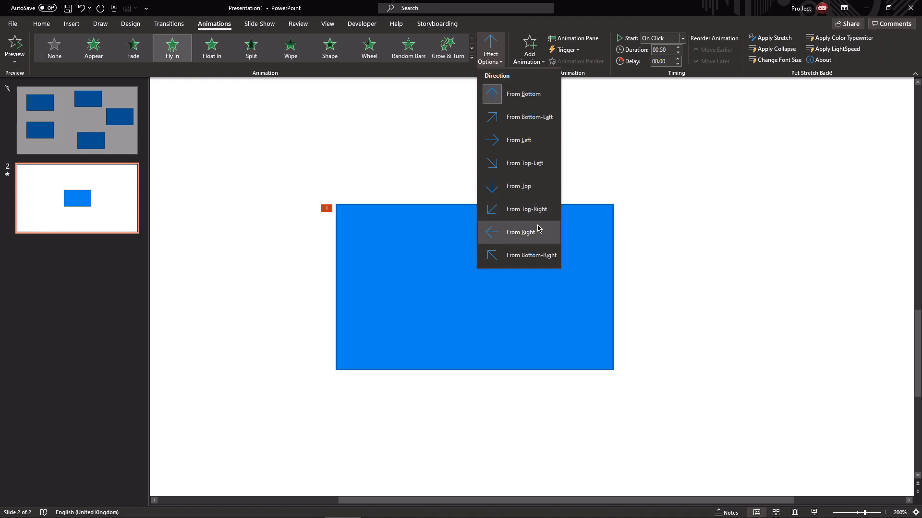
left_click(513, 142)
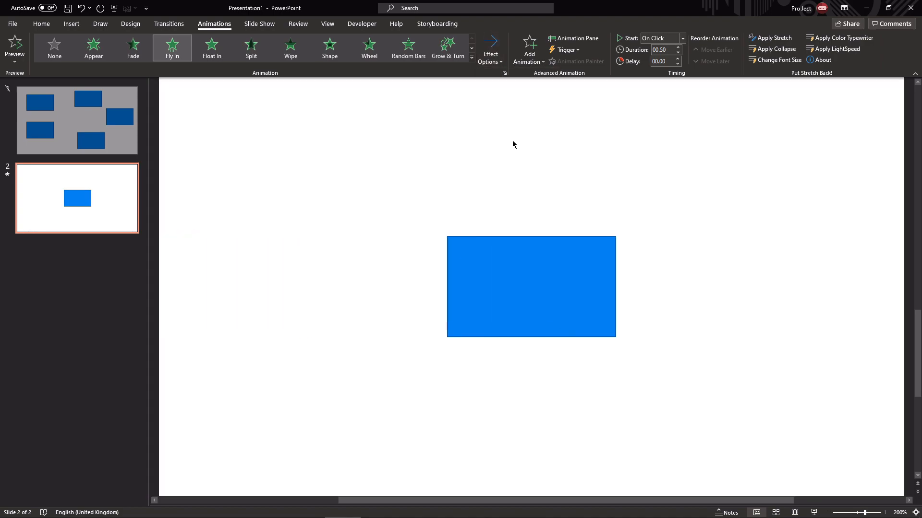
Run the slide show, replay the rectangle's Fly In animation several times by stepping back and forth, and exit the show
scroll(485, 313, "down", 5)
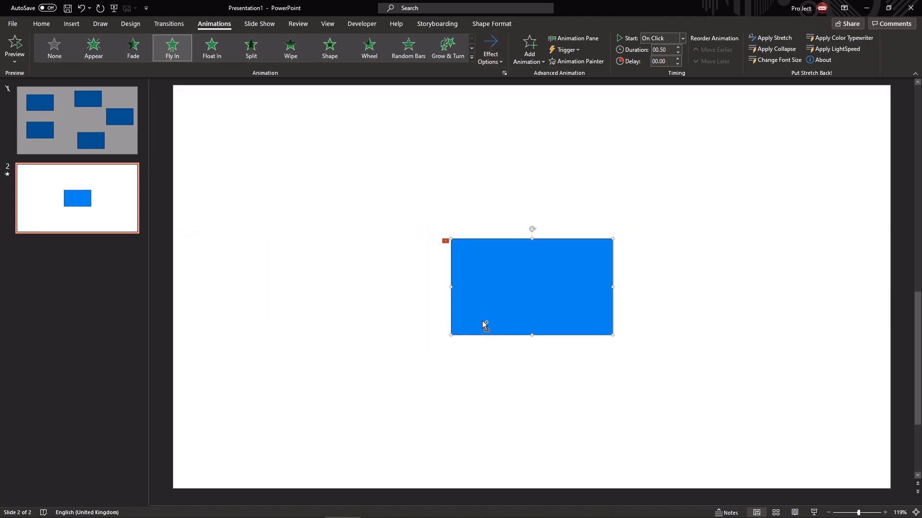
key("F5")
scroll(485, 320, "down", 1)
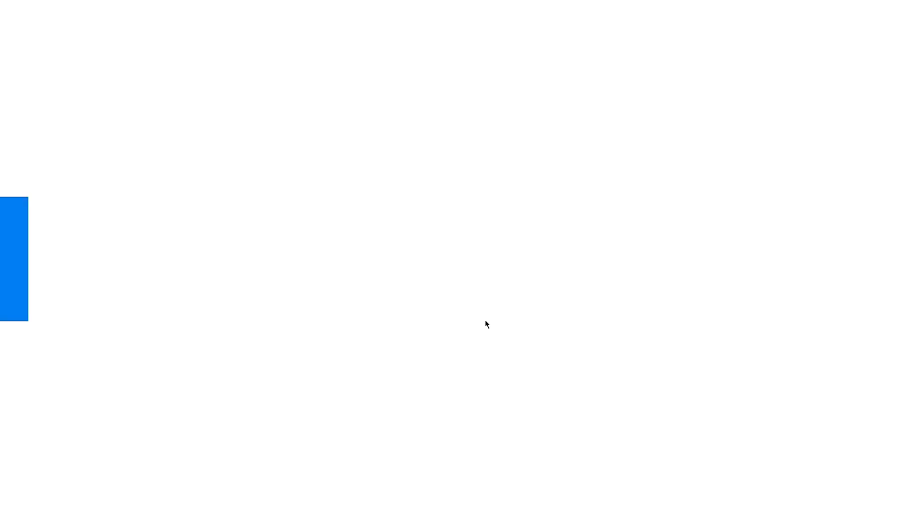
scroll(292, 266, "up", 1)
key("Right")
key("Left")
key("Right")
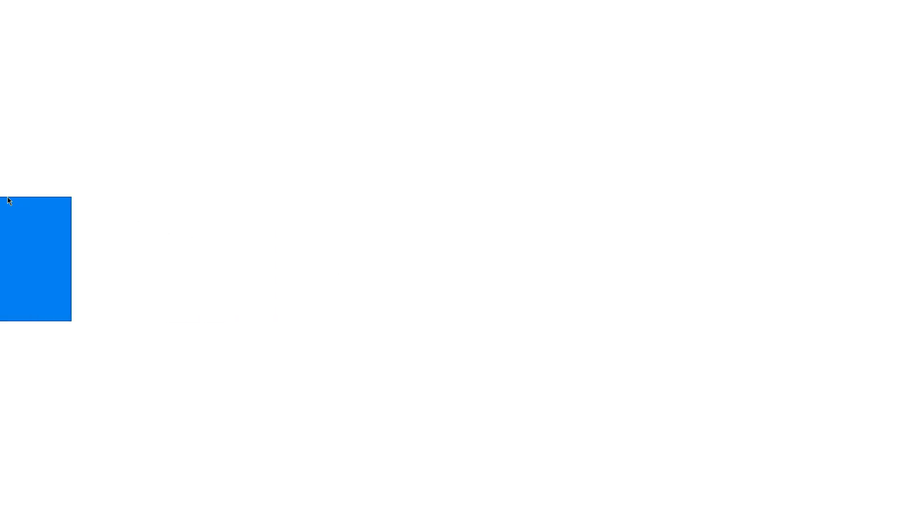
key("Left")
key("Right")
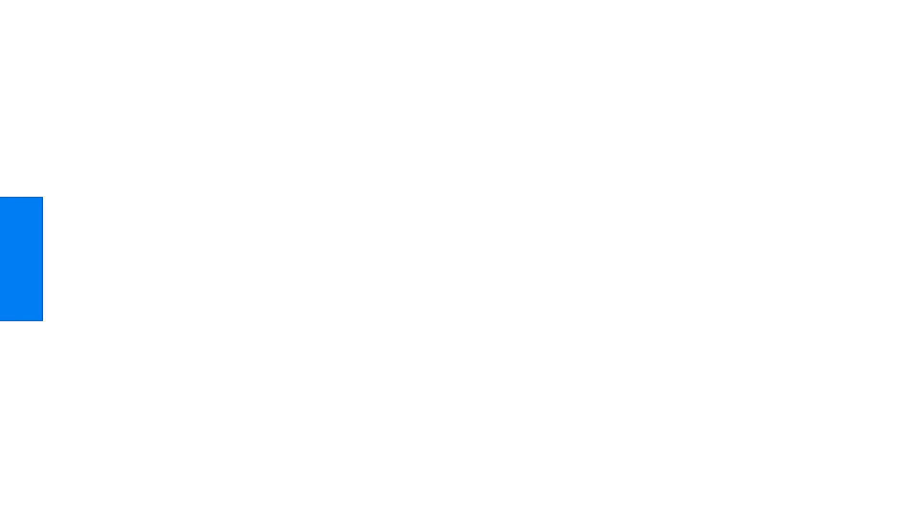
key("Left")
key("Right")
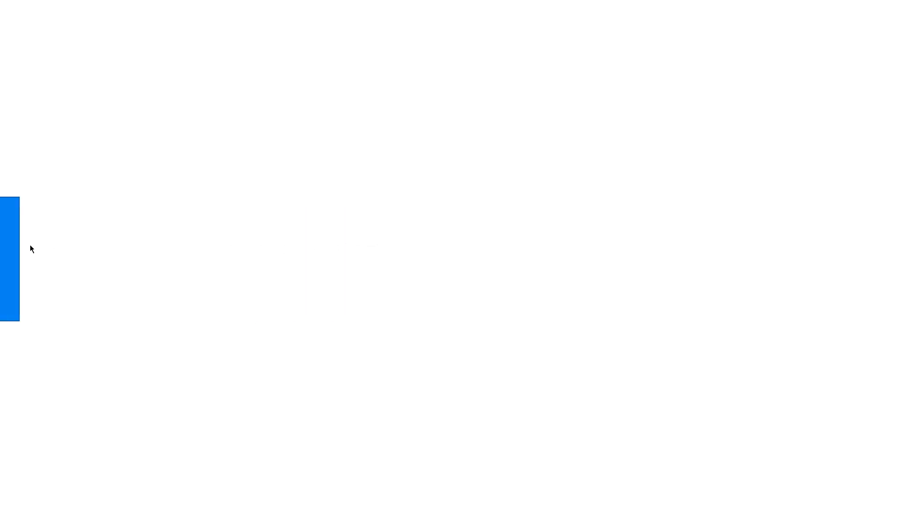
key("Left")
key("Escape")
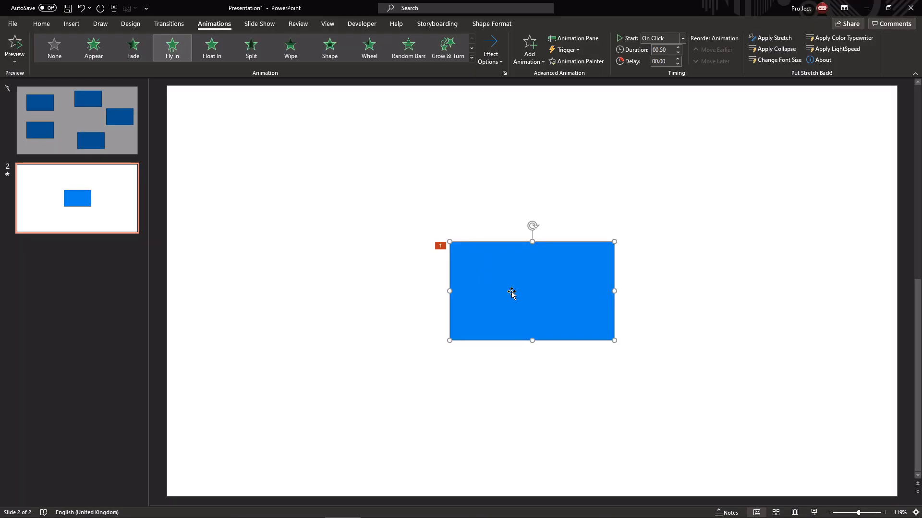
Try moving the blue rectangle to the left on slide 2 and undo the move
left_click_drag(511, 291, 428, 290)
key("ctrl+z")
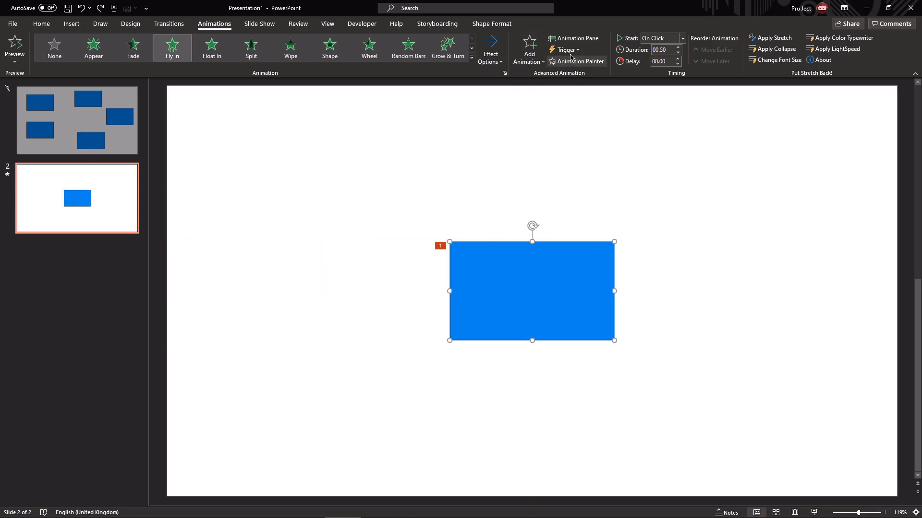
Show the Animation Pane and set the rectangle's Fly In animation to Start With Previous
left_click(574, 38)
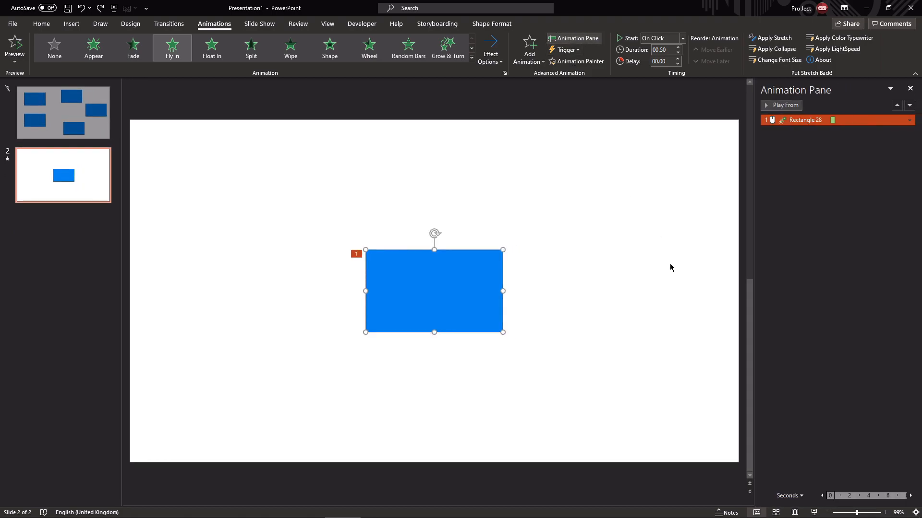
left_click(910, 120)
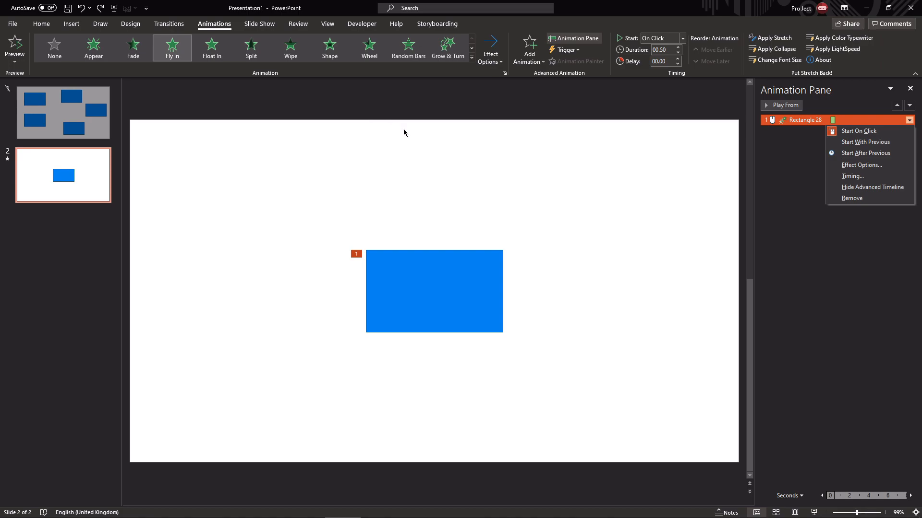
left_click(880, 144)
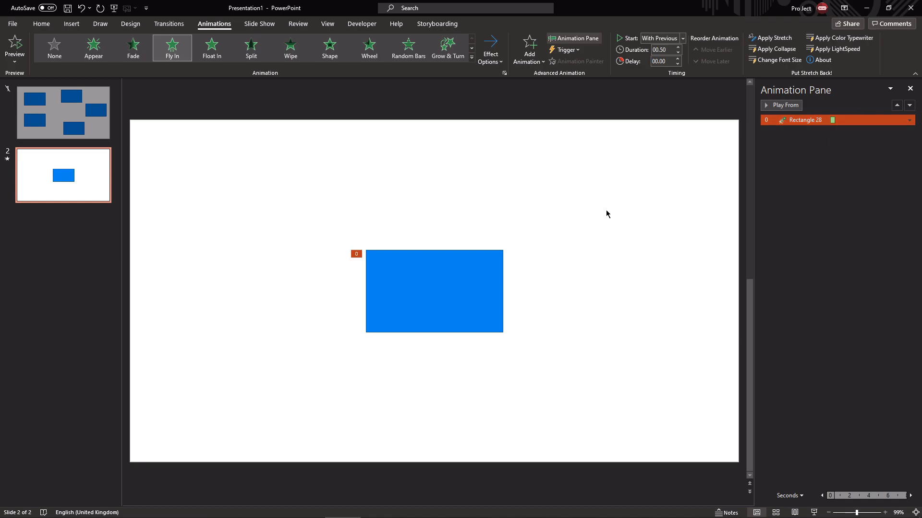
Duplicate the animated blue rectangle and set the copy's Fly In animation to Start After Previous
left_click(430, 269)
key("ctrl+d")
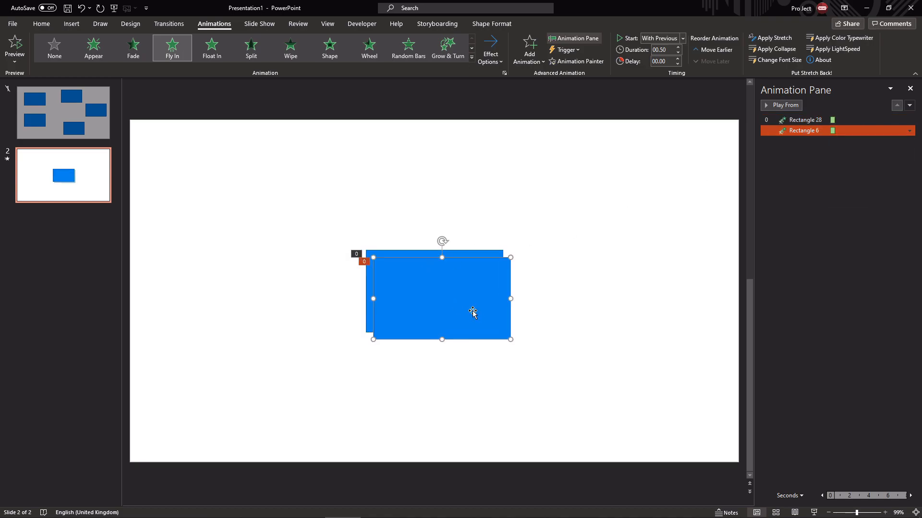
left_click(909, 130)
left_click(852, 163)
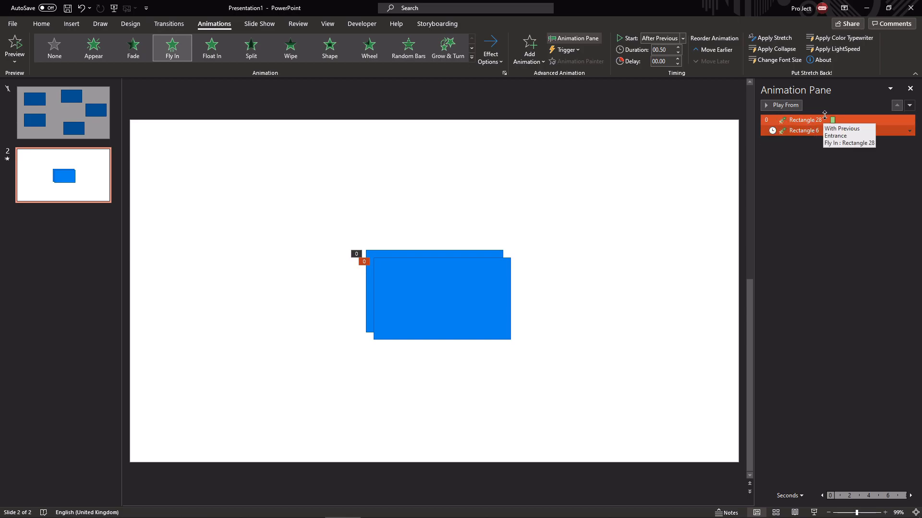
Remove the Fly In animation of the duplicated rectangle while keeping the shape
key("Delete")
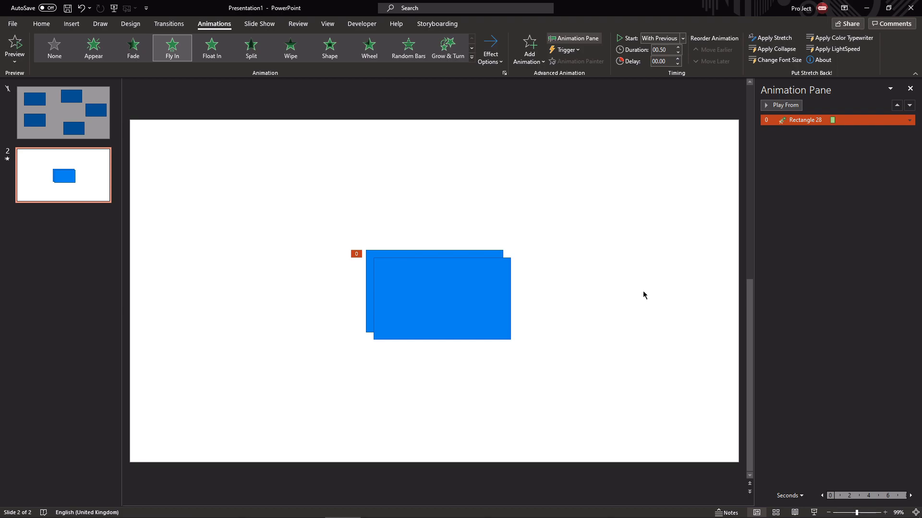
left_click(802, 496)
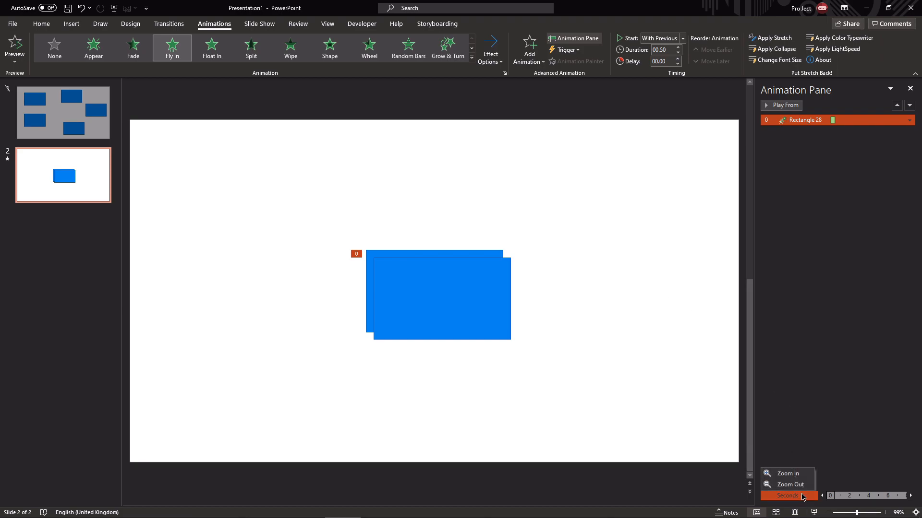
left_click(839, 438)
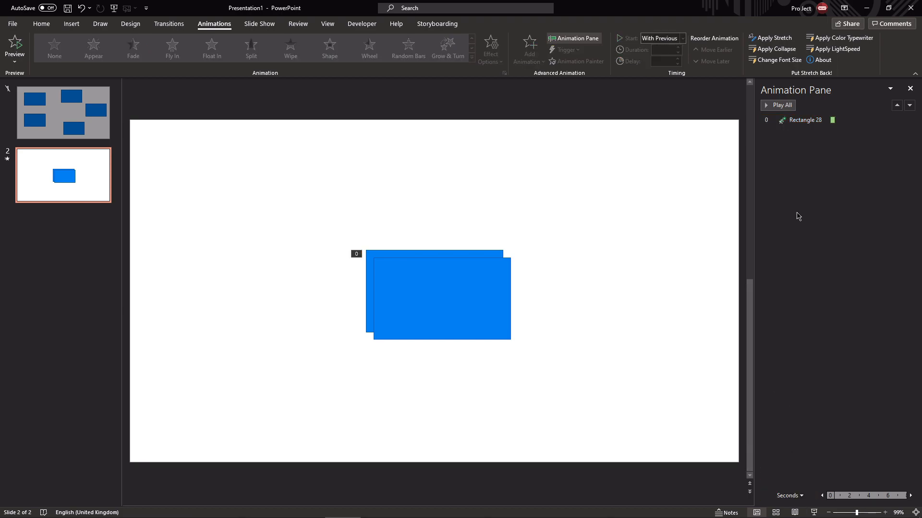
Delete the duplicated rectangle that has no animation from slide 2
left_click(430, 282)
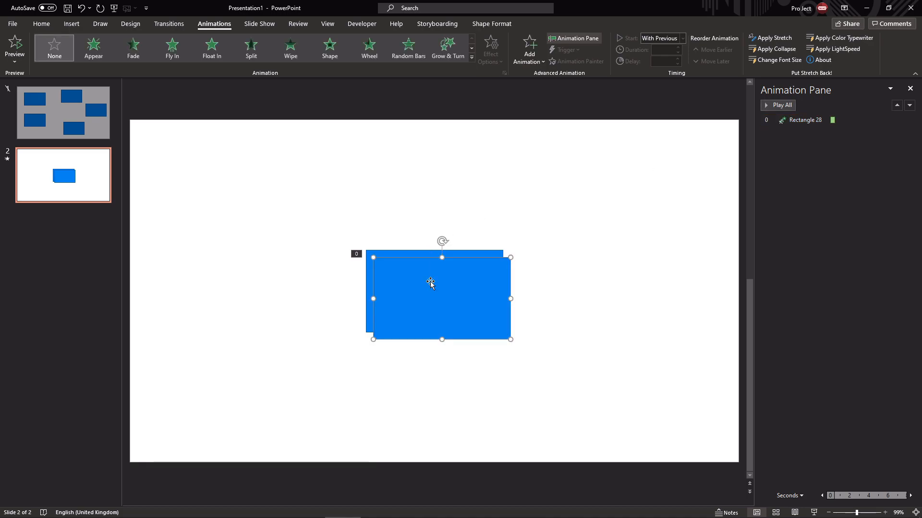
key("Delete")
Set the remaining rectangle's Fly In smooth end to 0.5 sec and preview the slide in the slide show
left_click(432, 273)
left_click(909, 121)
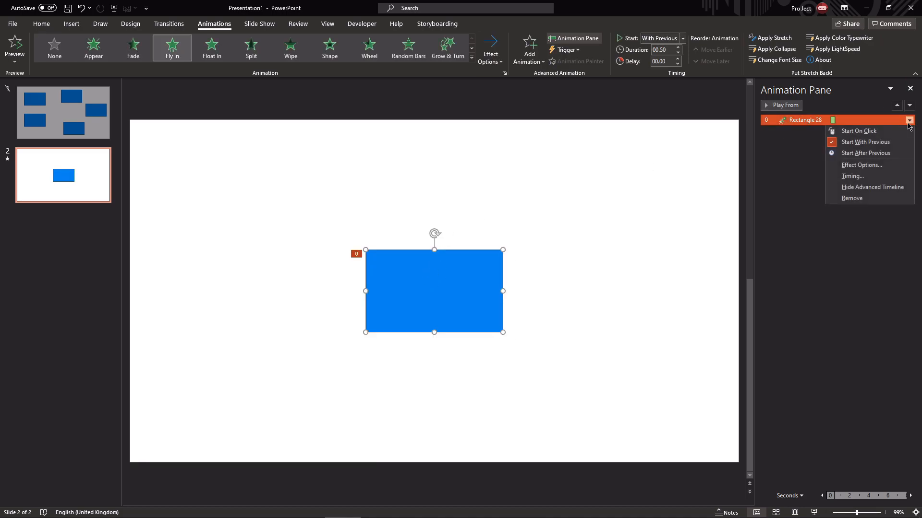
left_click(864, 165)
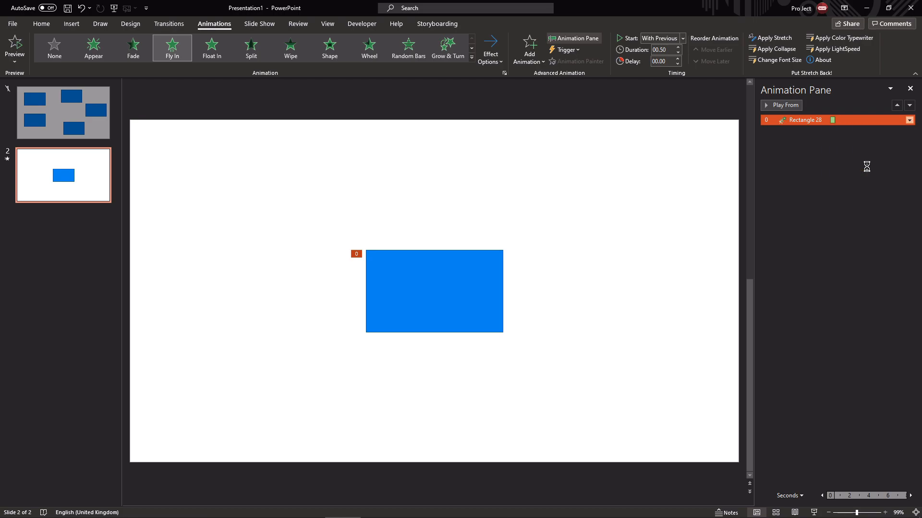
left_click_drag(467, 181, 609, 174)
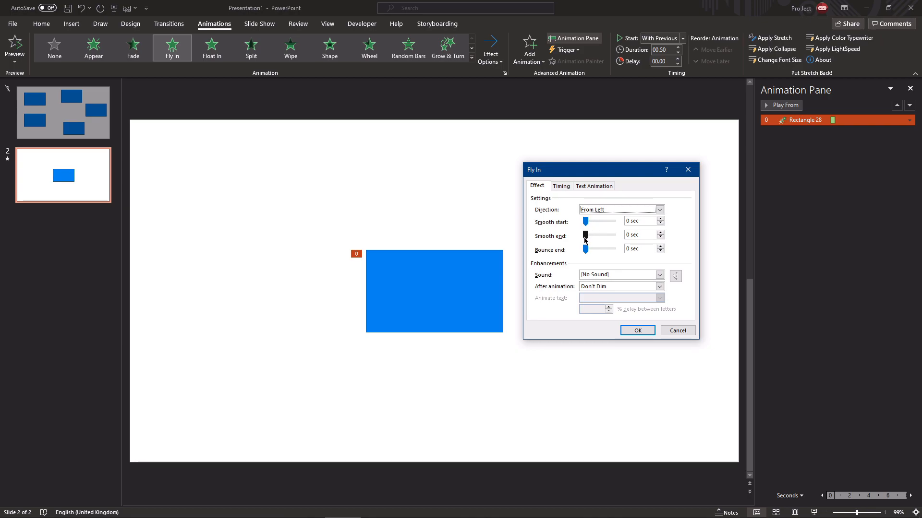
left_click_drag(586, 239, 619, 239)
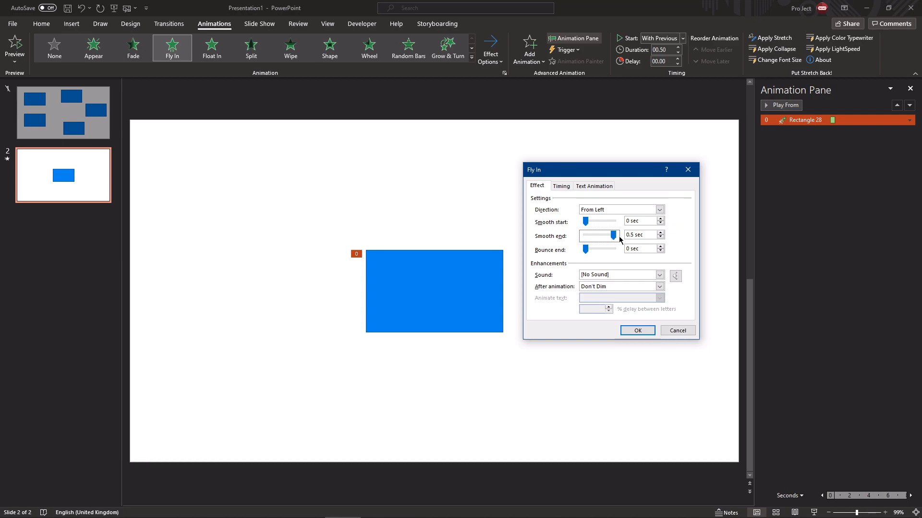
left_click(637, 331)
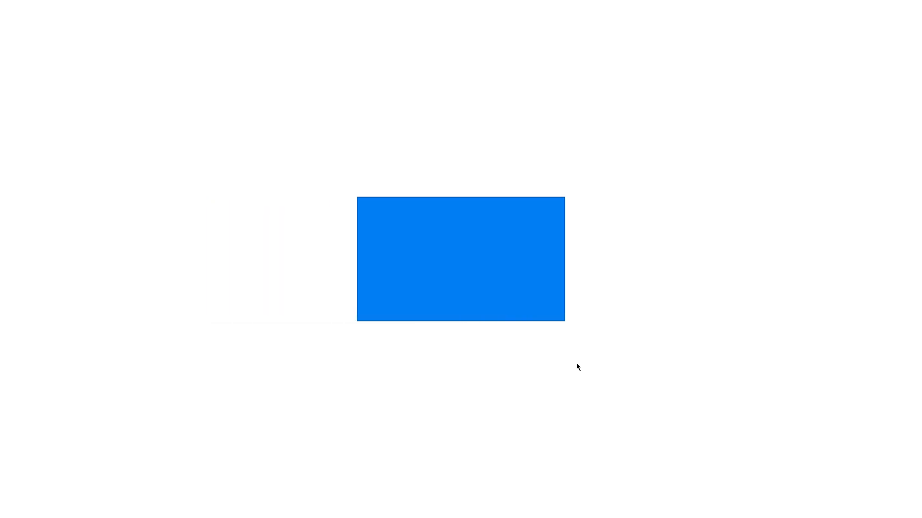
key("shift+F5")
key("Escape")
Set the Fly In animation's smooth start to 0.5 sec and smooth end to 0 sec, and preview the slide show
left_click(845, 120)
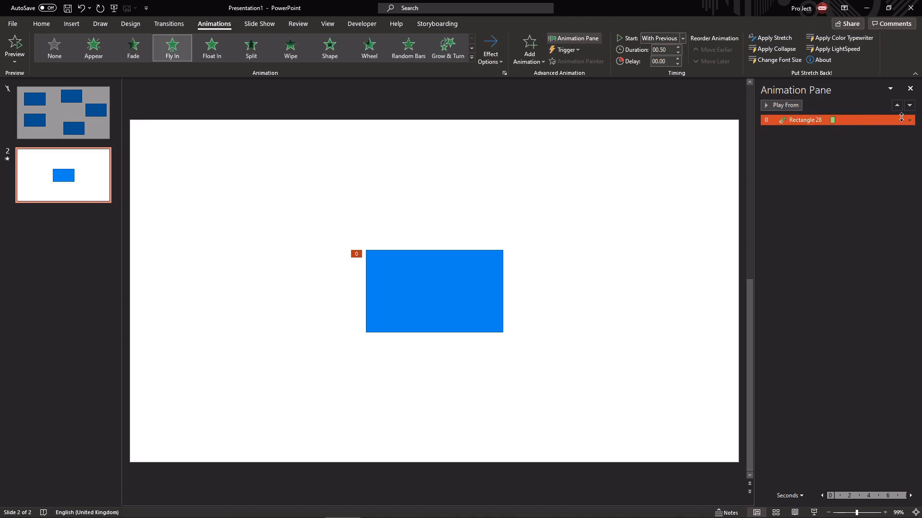
left_click(910, 120)
left_click(864, 165)
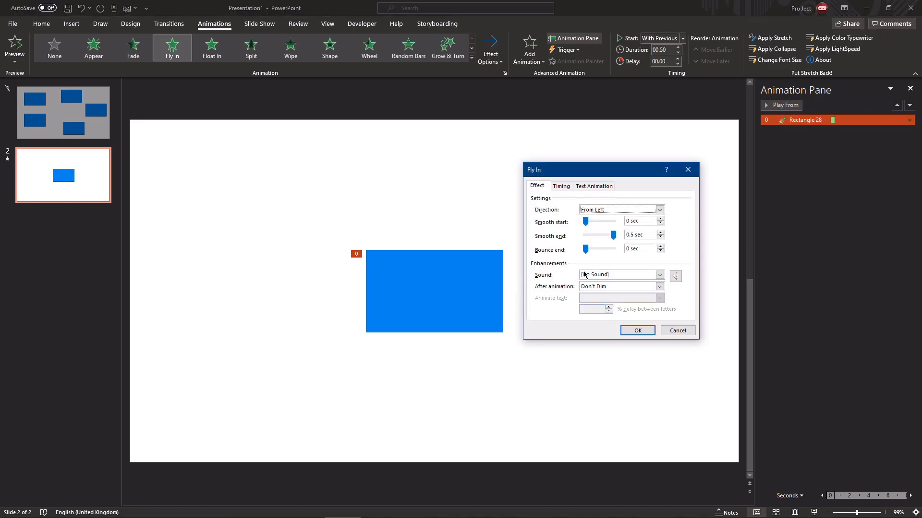
mouse_move(612, 237)
left_mouse_down()
mouse_move(585, 236)
mouse_move(613, 222)
left_mouse_up()
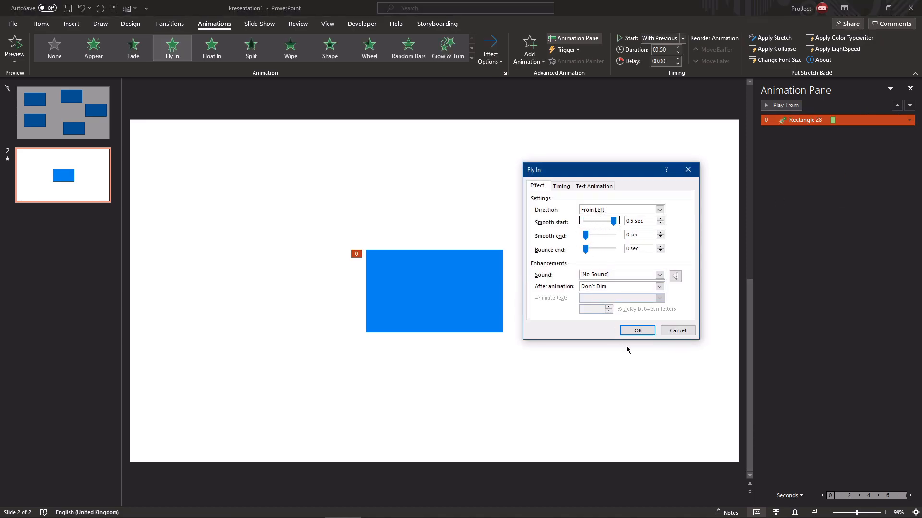
left_click(638, 330)
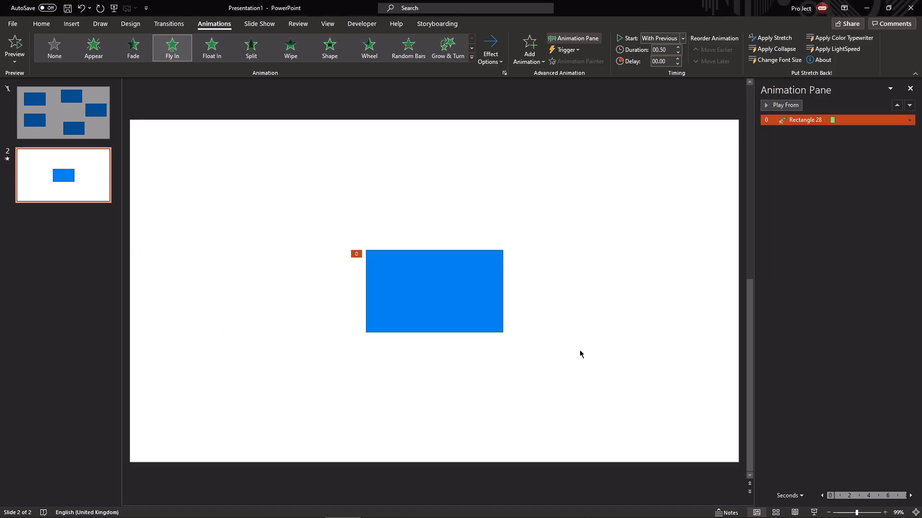
key("shift+F5")
key("Escape")
Split the Fly In easing into about 0.23 sec smooth start and 0.27 sec smooth end, and preview the slide show
left_click(908, 120)
left_click(840, 166)
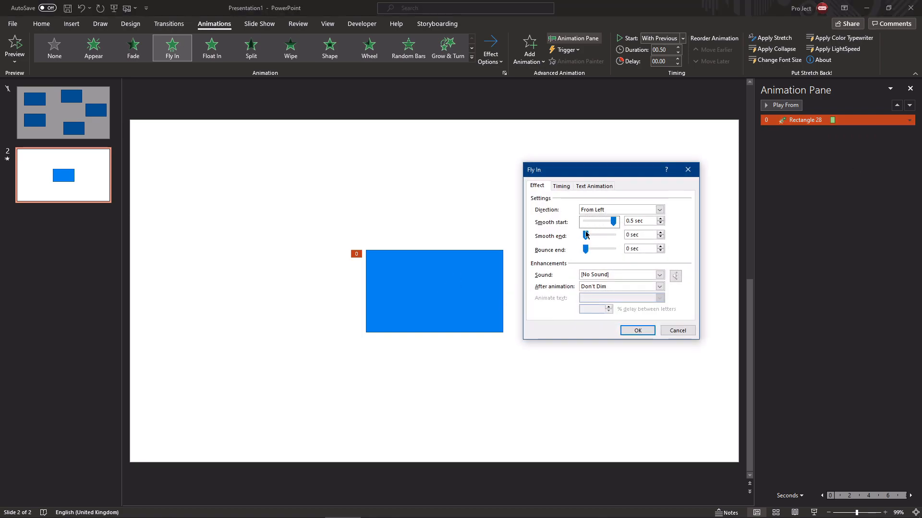
mouse_move(586, 235)
left_mouse_down()
mouse_move(599, 238)
mouse_move(600, 225)
left_mouse_up()
left_click(629, 330)
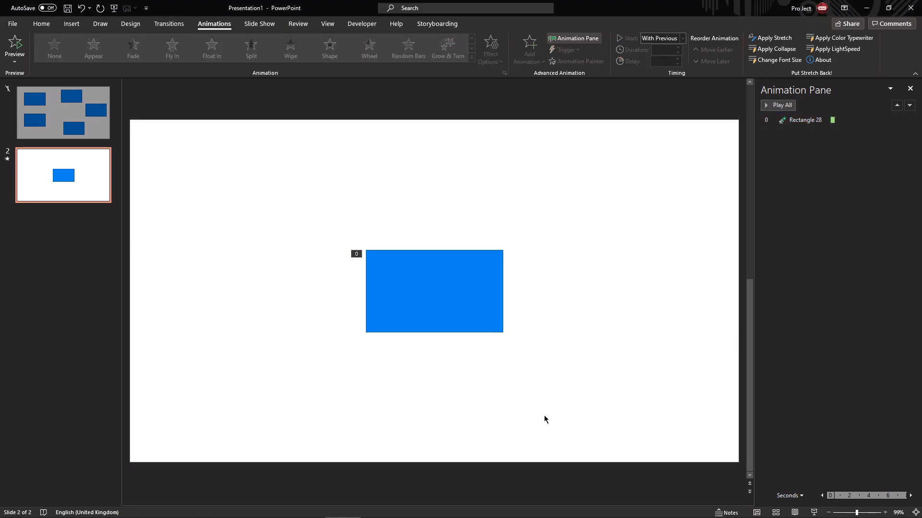
key("shift+F5")
key("Escape")
Set both the smooth start and the smooth end of the rectangle's Fly In animation to 0.25 sec
left_click(397, 255)
left_click(910, 120)
left_click(843, 163)
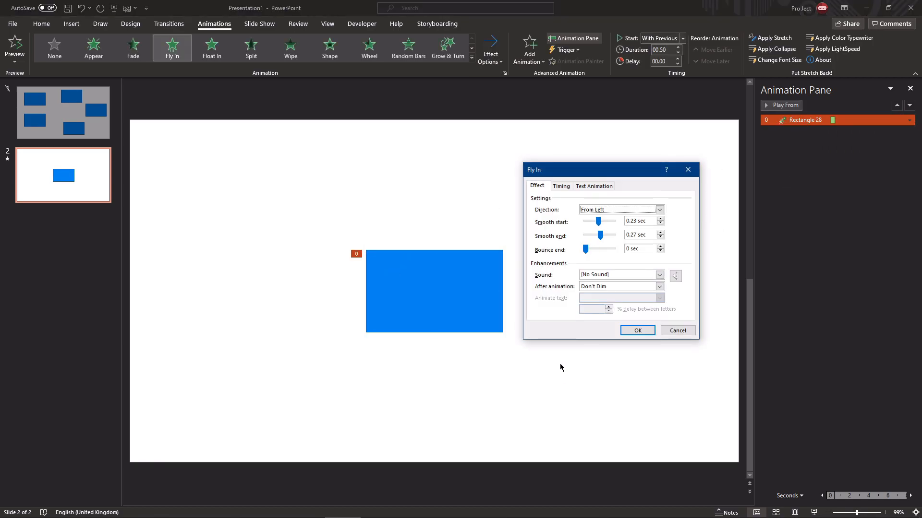
left_click_drag(600, 227, 601, 227)
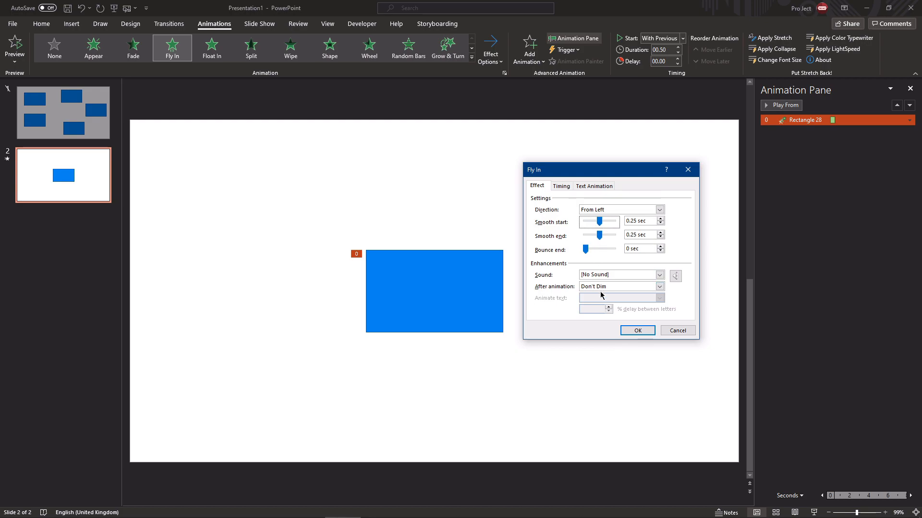
left_click(638, 331)
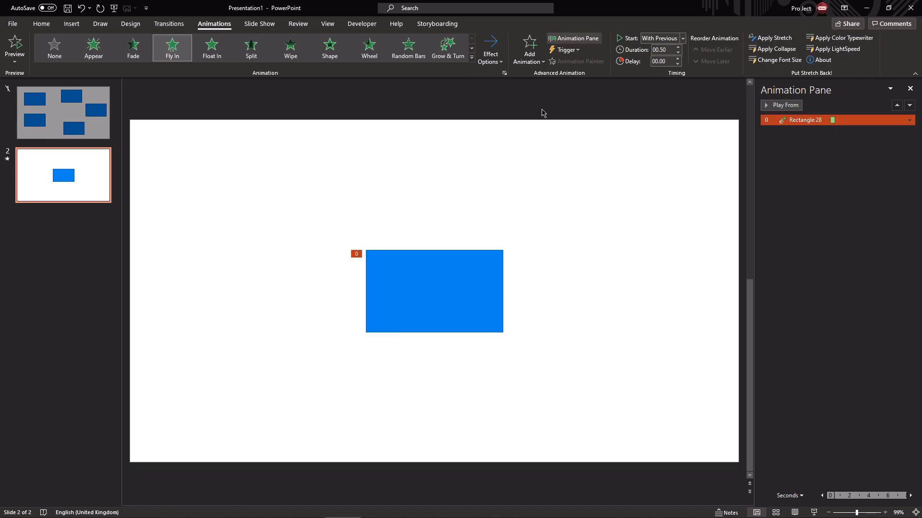
Replace the smooth start and smooth end of the rectangle's Fly In animation with a bounce end
left_click(412, 297)
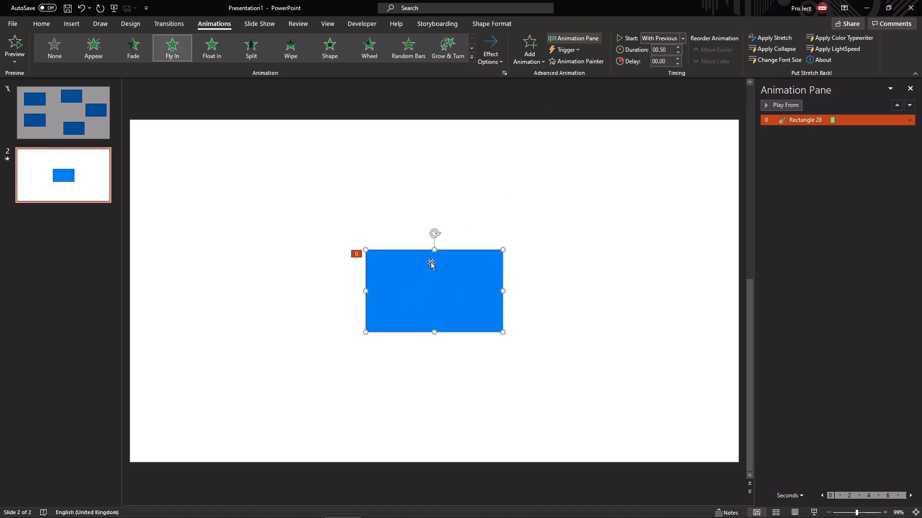
left_click(909, 120)
left_click(874, 165)
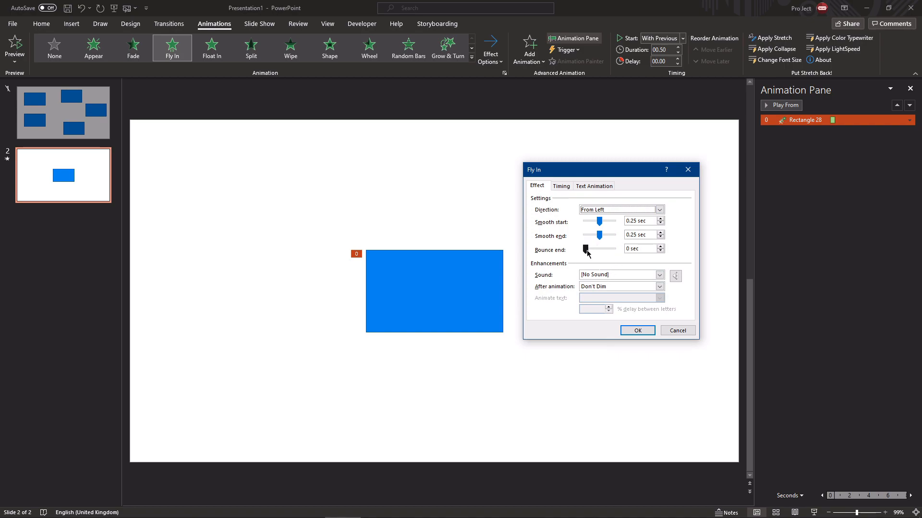
left_click_drag(586, 249, 594, 253)
left_click(592, 250)
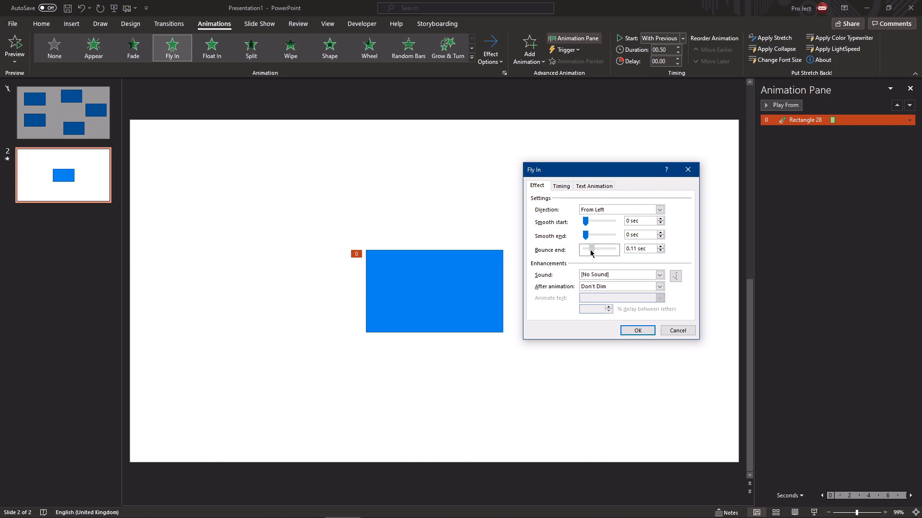
left_click(638, 332)
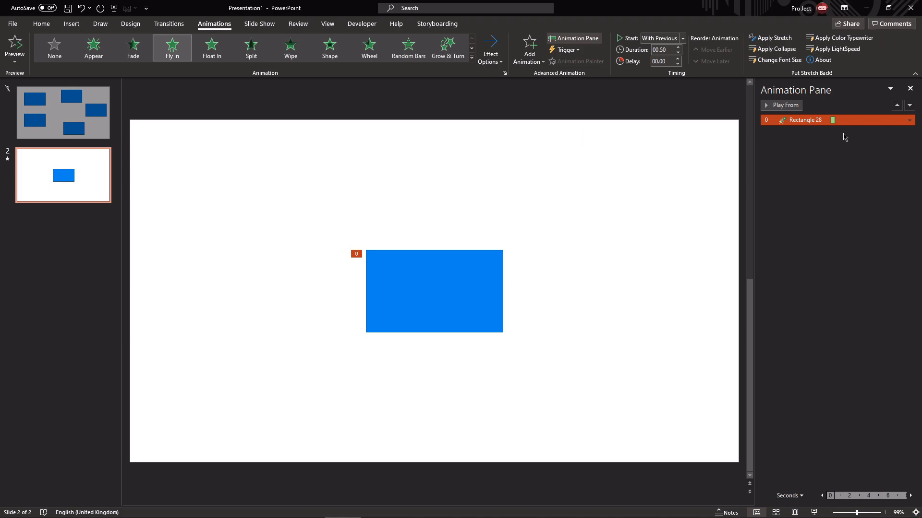
Reduce the bounce end of the rectangle's Fly In animation to 0.06 sec
left_click(909, 120)
left_click(884, 166)
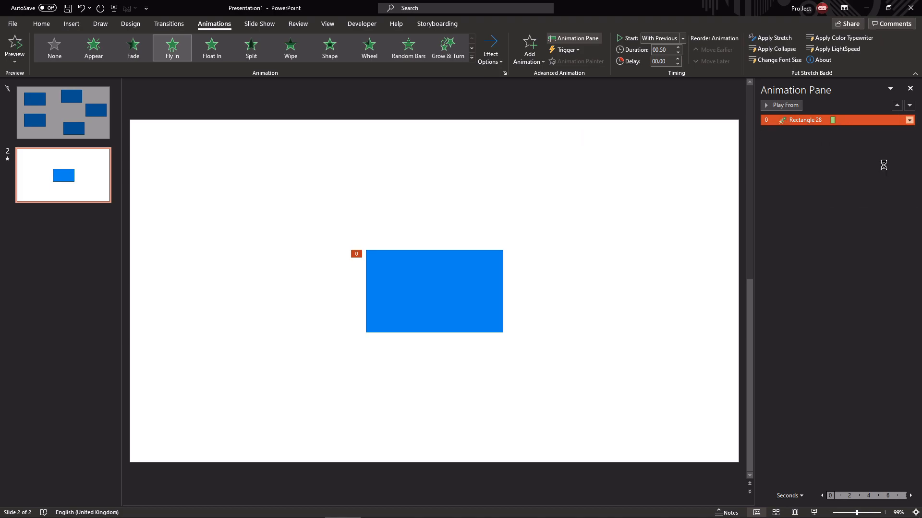
left_click_drag(613, 249, 588, 252)
left_click(631, 330)
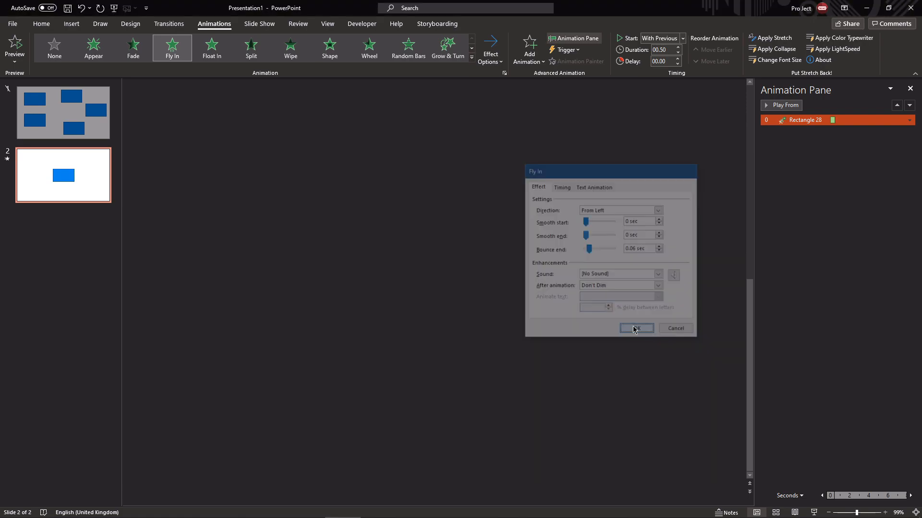
Raise the bounce end of the rectangle's Fly In animation to about 0.26 sec
left_click(909, 120)
left_click(864, 166)
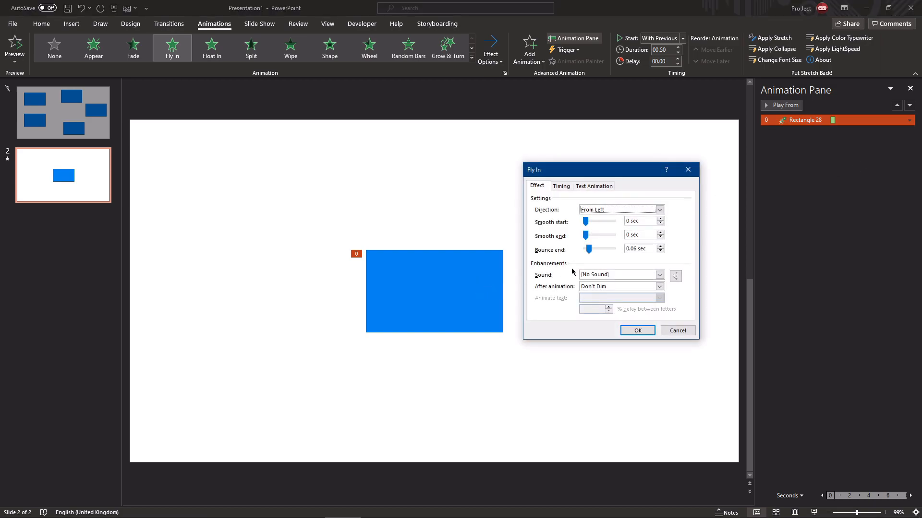
left_click_drag(588, 250, 599, 251)
left_click(632, 331)
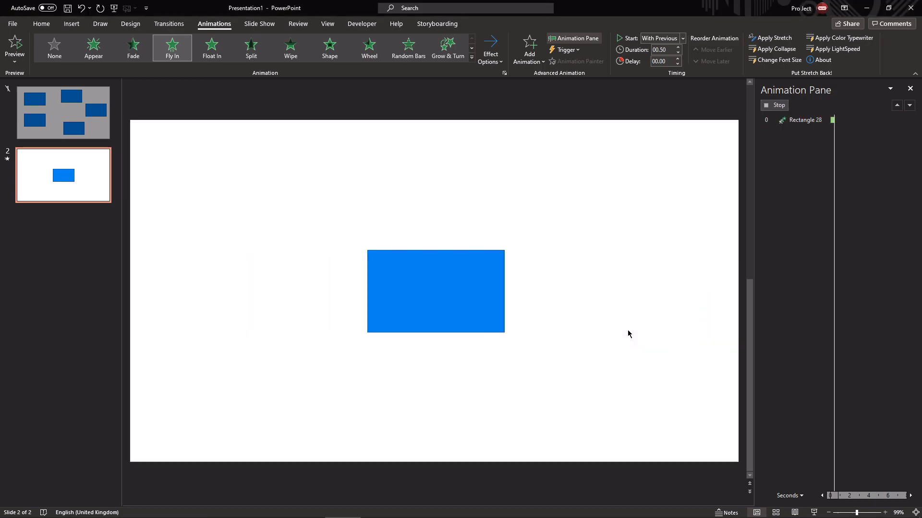
Set the Fly In animation's bounce end to 0 sec and adjust its smooth start and smooth end instead
left_click(909, 120)
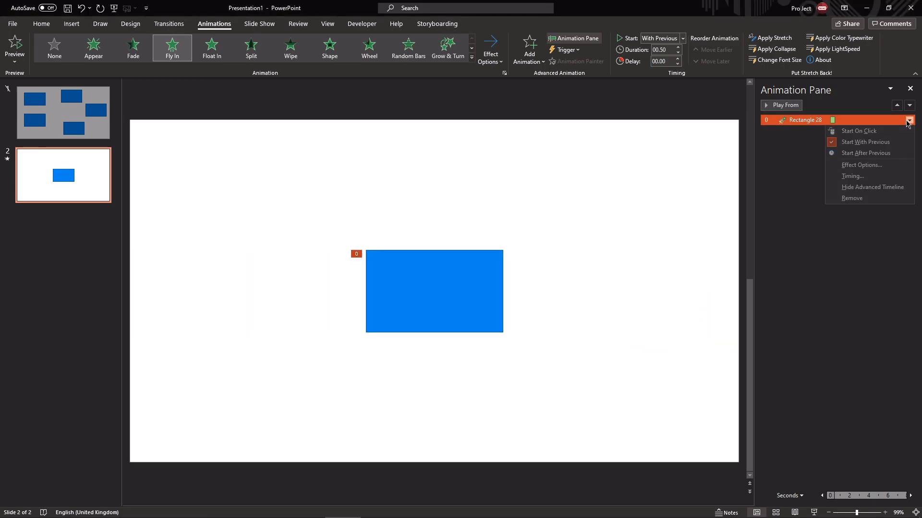
left_click(864, 166)
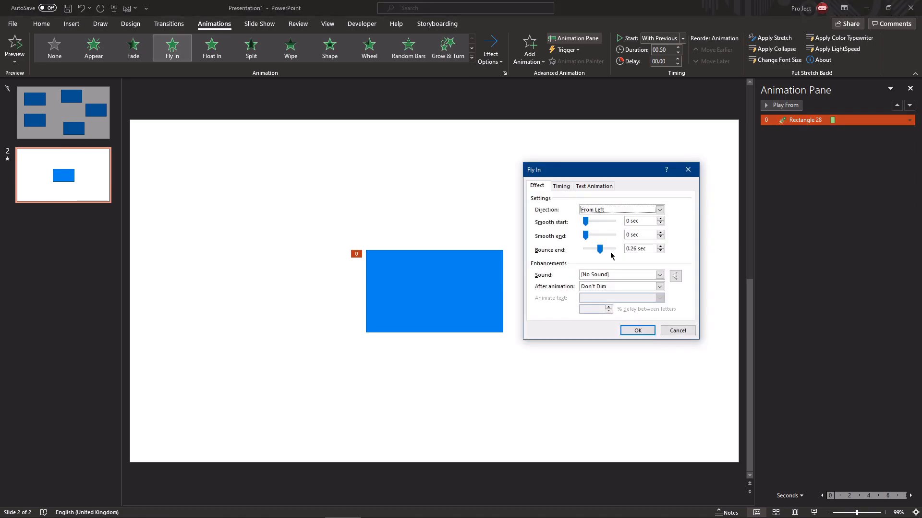
left_click_drag(600, 249, 541, 264)
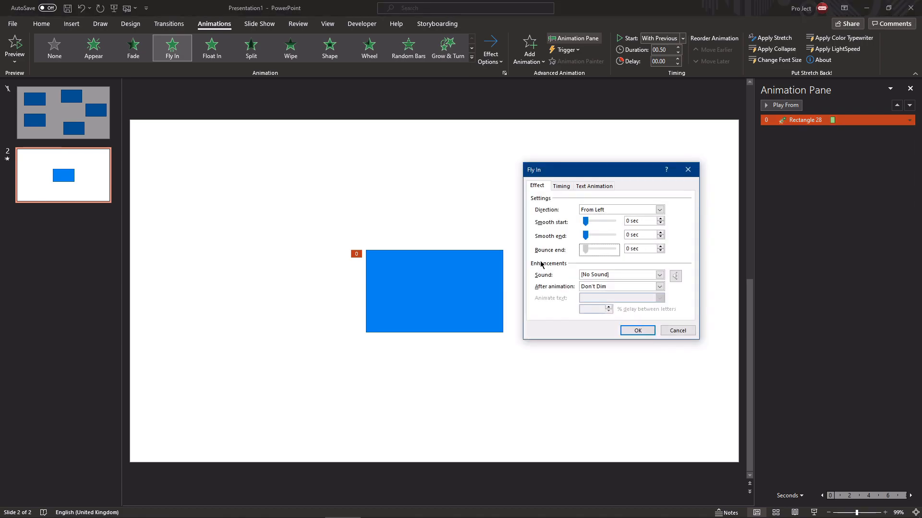
left_click(604, 221)
left_click_drag(593, 225, 613, 236)
left_click(637, 331)
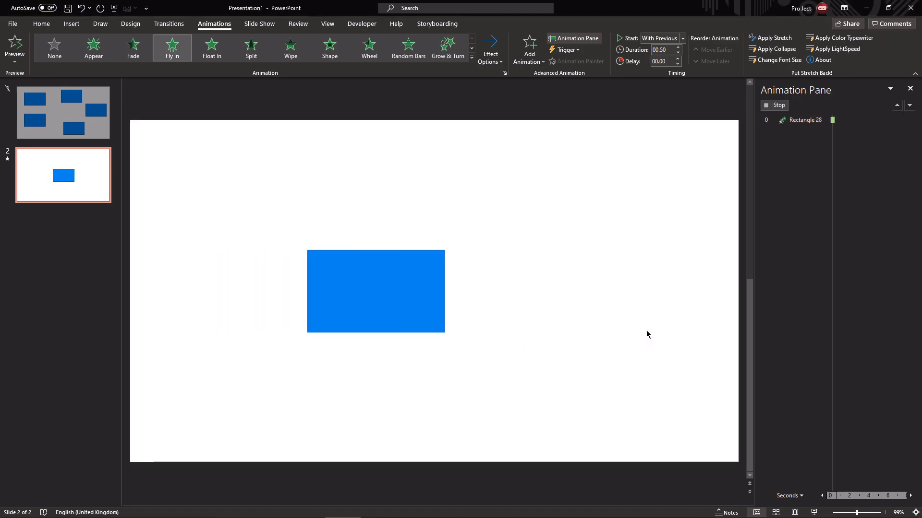
left_click(402, 299)
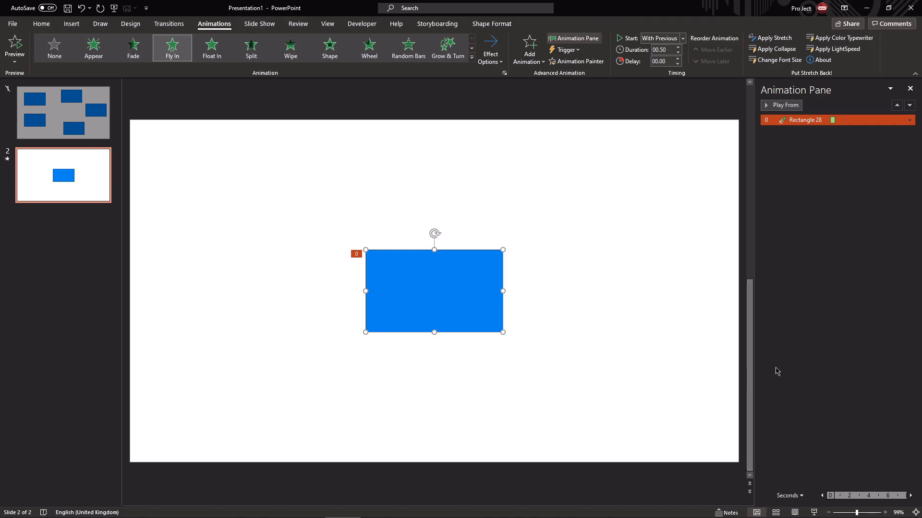
left_click(909, 120)
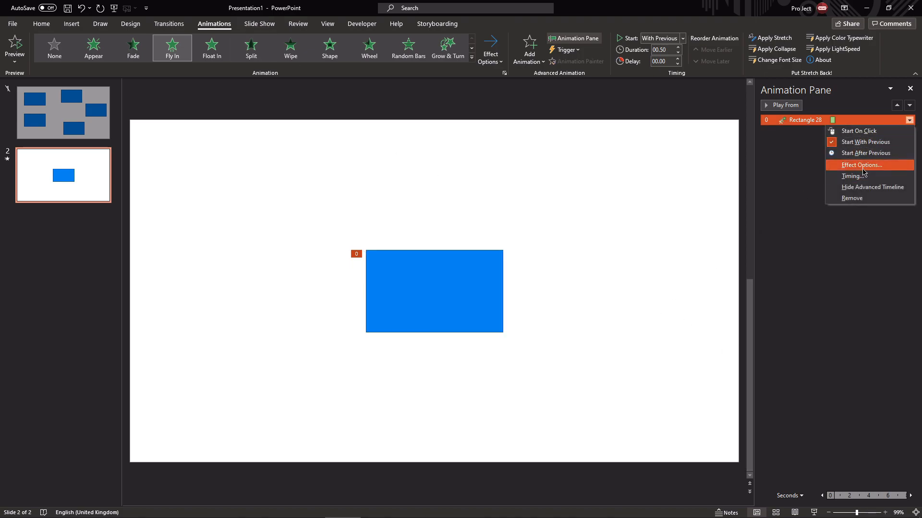
left_click(656, 191)
Add a Spin emphasis animation to the blue rectangle in addition to its Fly In entrance
left_click(411, 327)
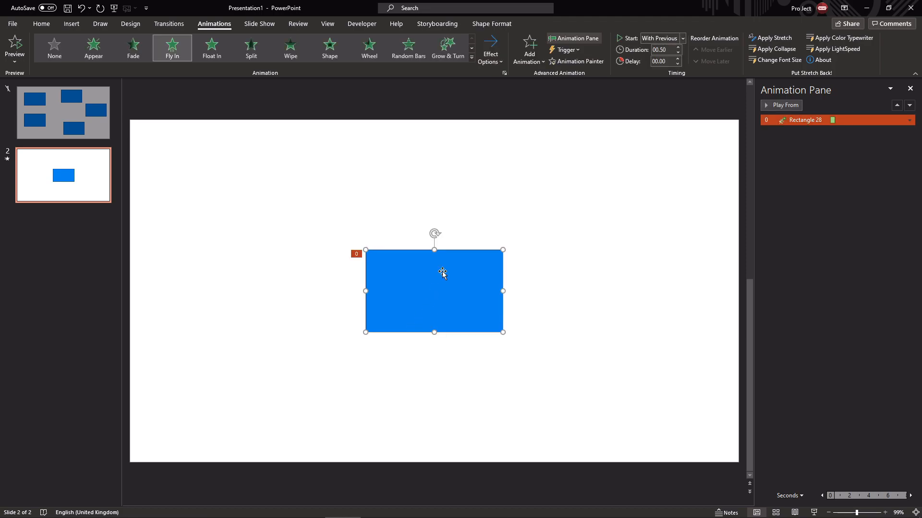
left_click(529, 50)
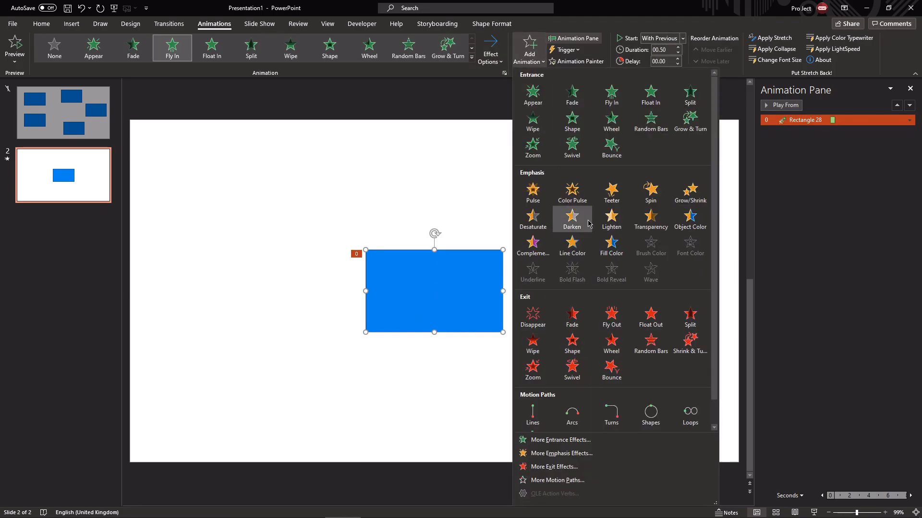
scroll(569, 369, "down", 1)
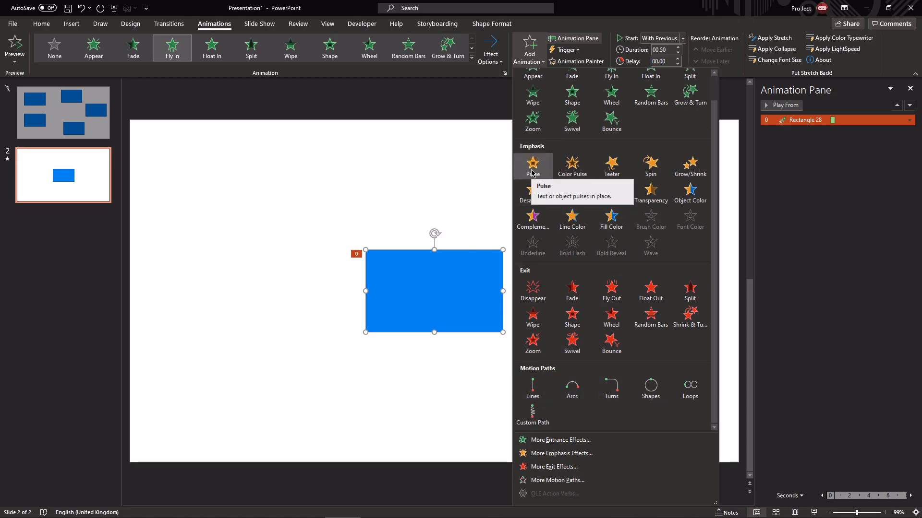
left_click(651, 166)
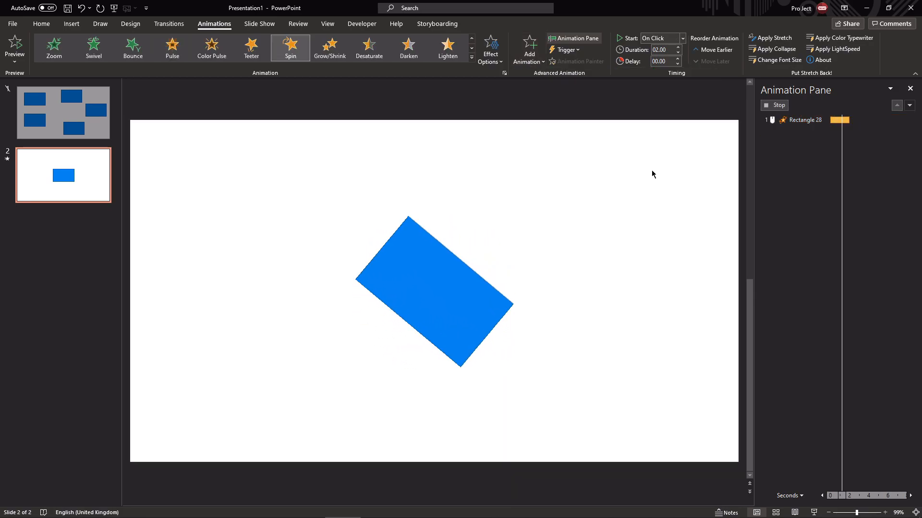
left_click(427, 288)
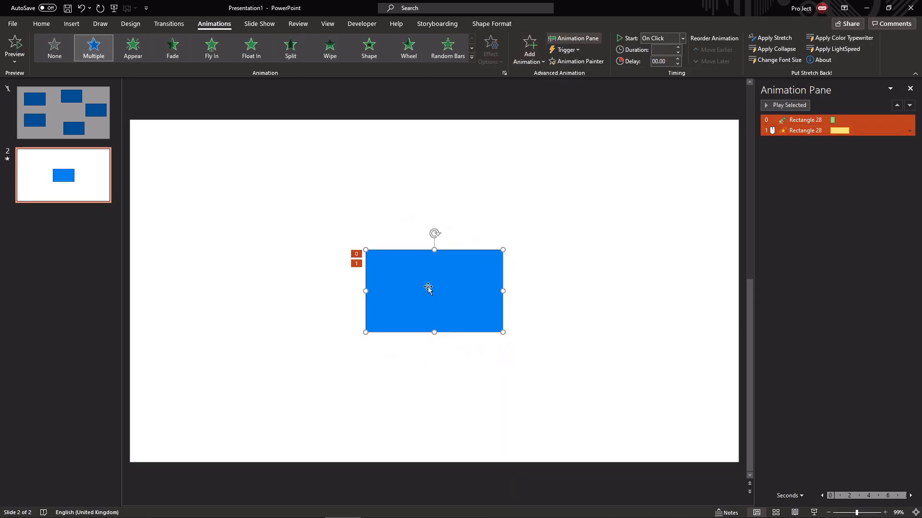
mouse_move(427, 288)
left_mouse_down()
mouse_move(504, 150)
mouse_move(416, 284)
left_mouse_up()
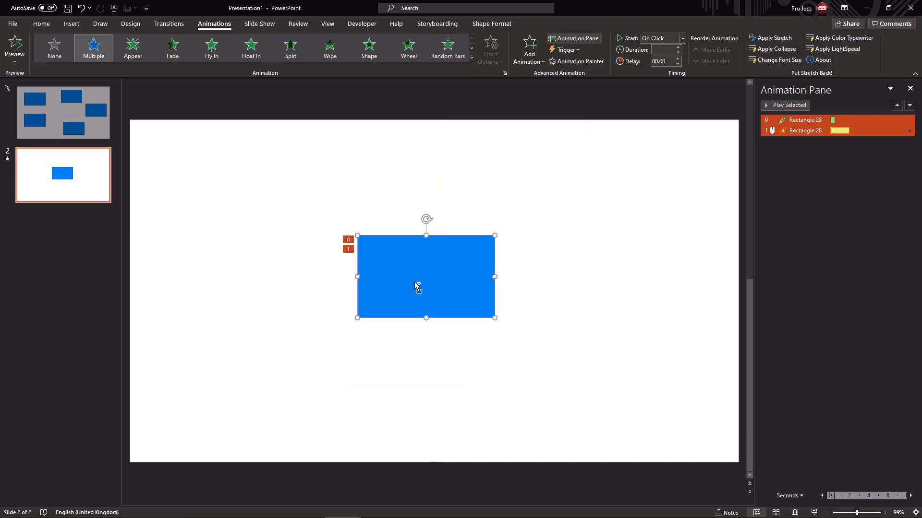
key("ctrl+z")
Set the rectangle's Spin animation to start with the previous Fly In animation
left_click(884, 130)
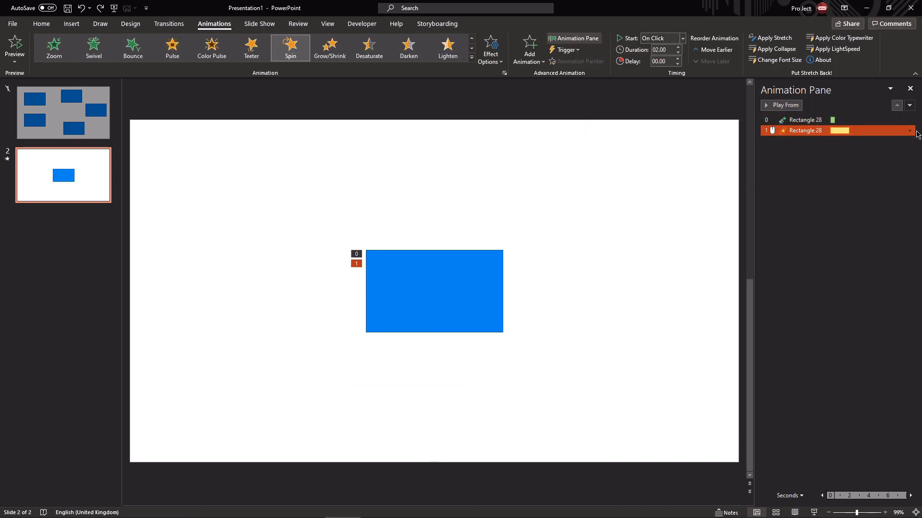
left_click(909, 131)
left_click(861, 152)
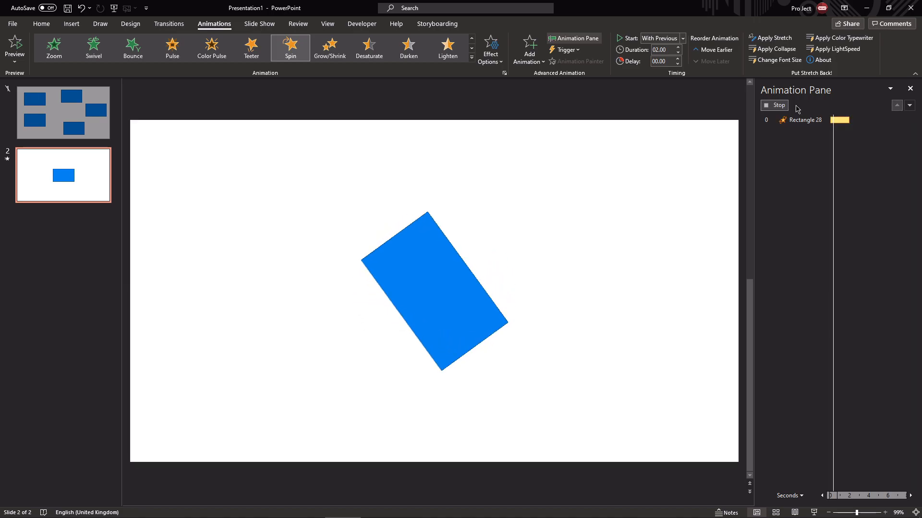
Set the Spin animation's smooth start and smooth end to 0.94 sec each and apply the effect options
left_click(909, 131)
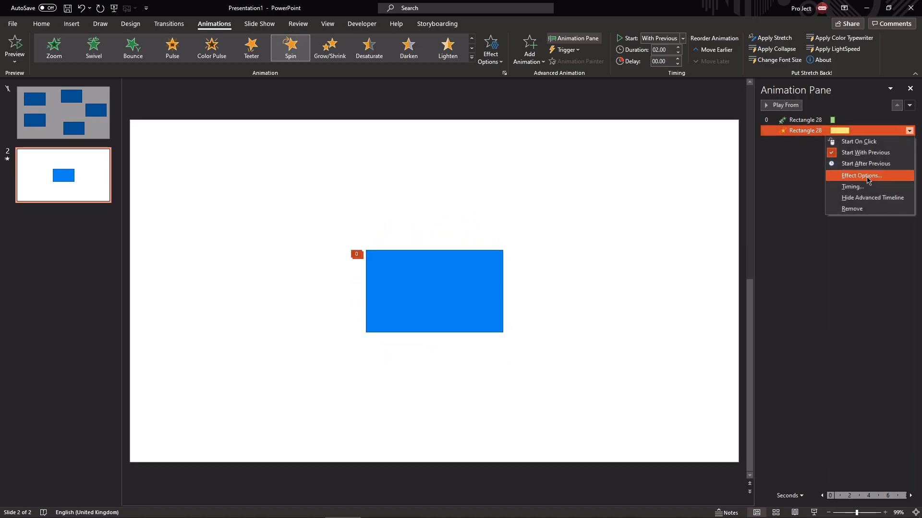
left_click(859, 177)
left_click_drag(585, 217, 600, 232)
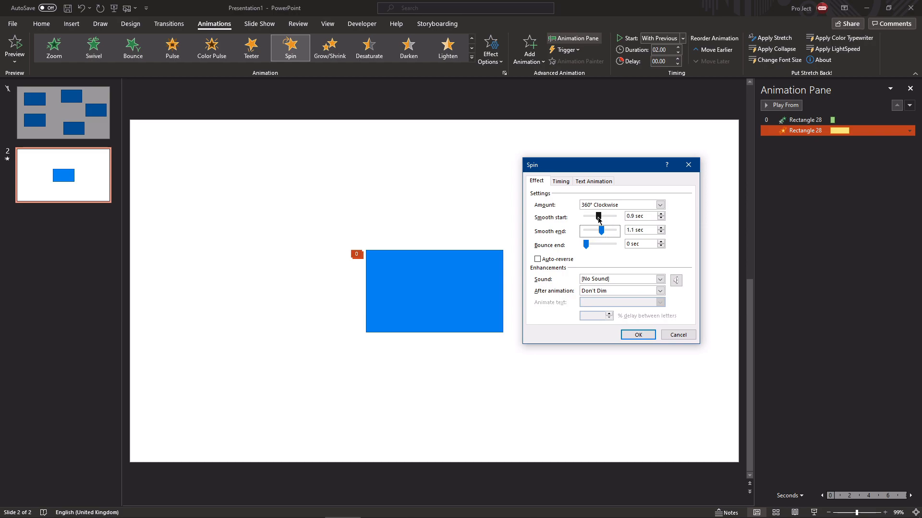
left_click(599, 219)
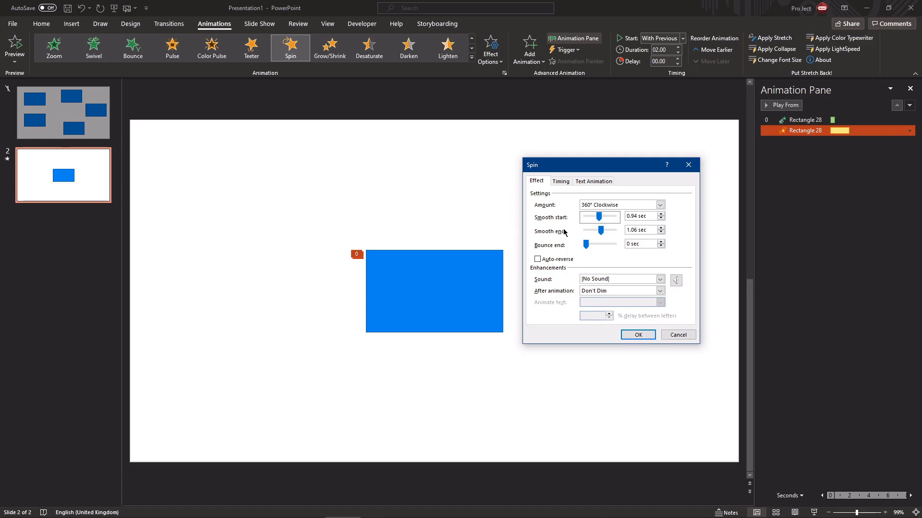
left_click(587, 232)
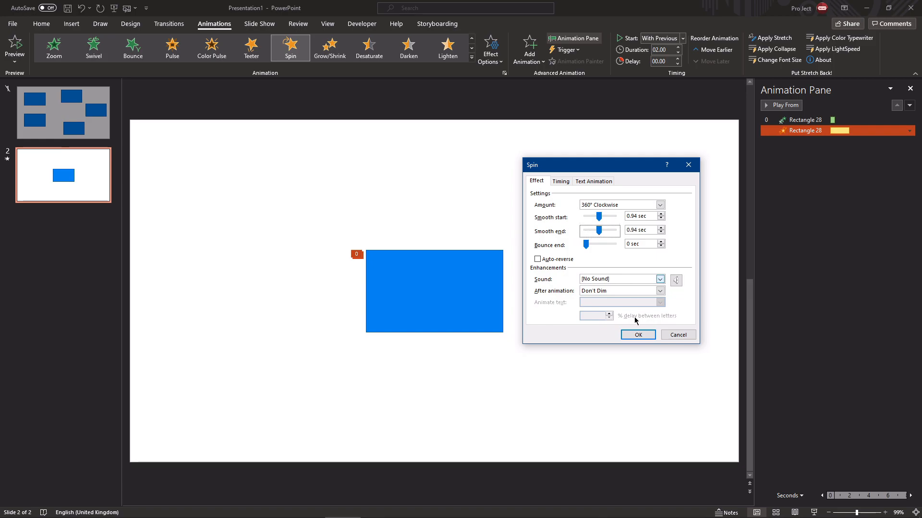
left_click(638, 335)
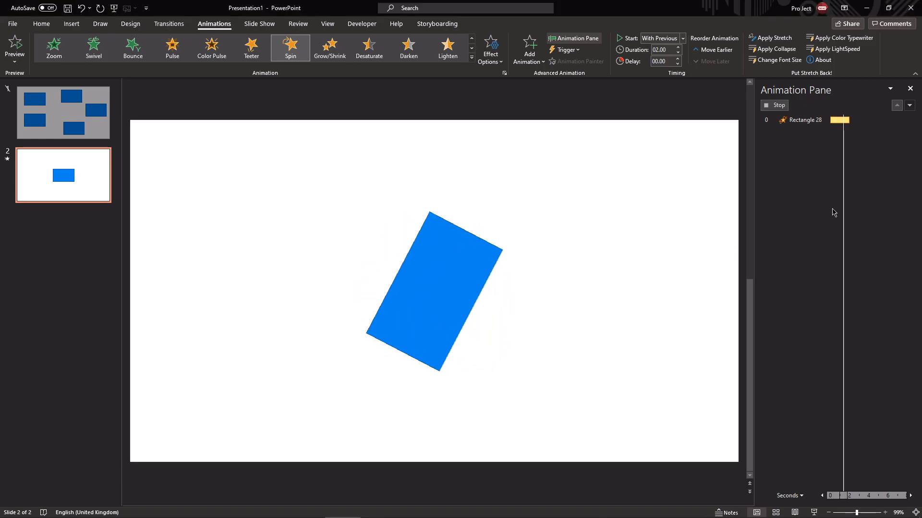
Raise the Spin animation's smooth start to 2 sec, leaving 0 sec for the smooth end
left_click(909, 131)
left_click(862, 176)
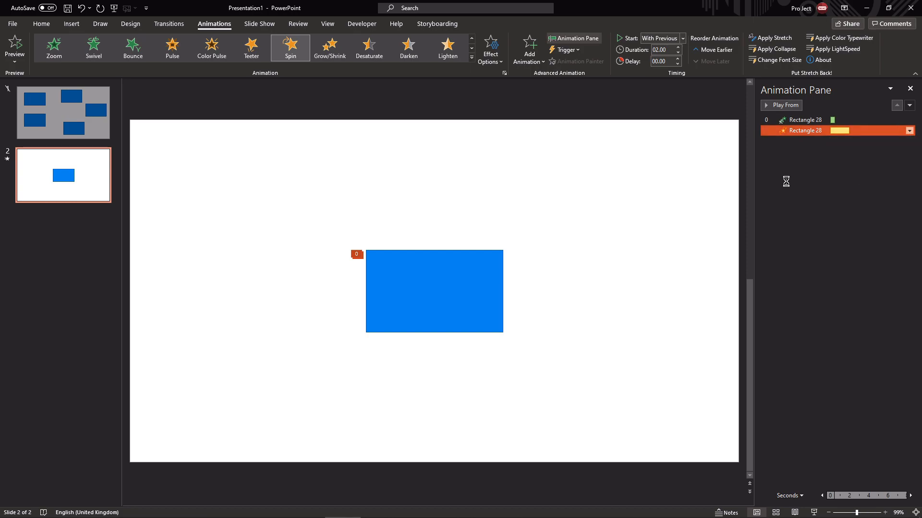
mouse_move(603, 218)
left_mouse_down()
mouse_move(628, 225)
mouse_move(620, 221)
left_mouse_up()
left_click(638, 335)
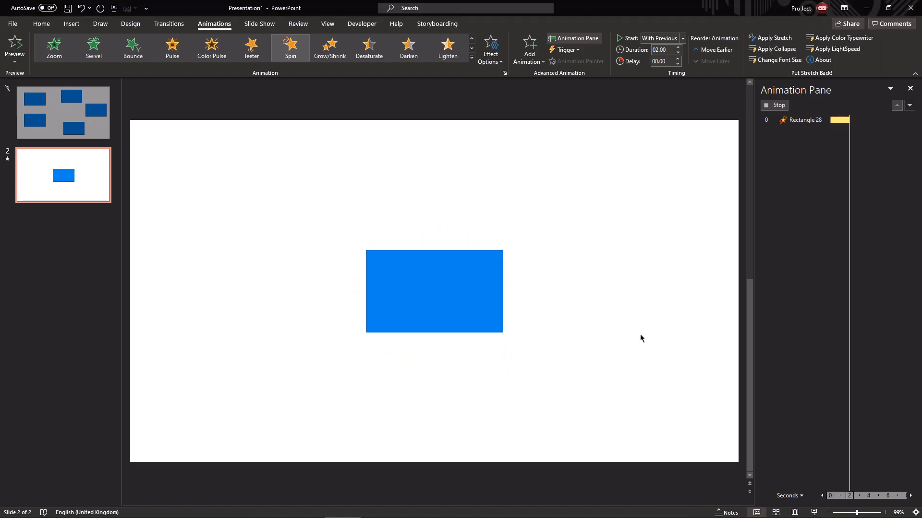
Set the Spin animation's smooth start to 0.9 sec and smooth end to 0.86 sec, with a custom spin amount of 467°
left_click(909, 131)
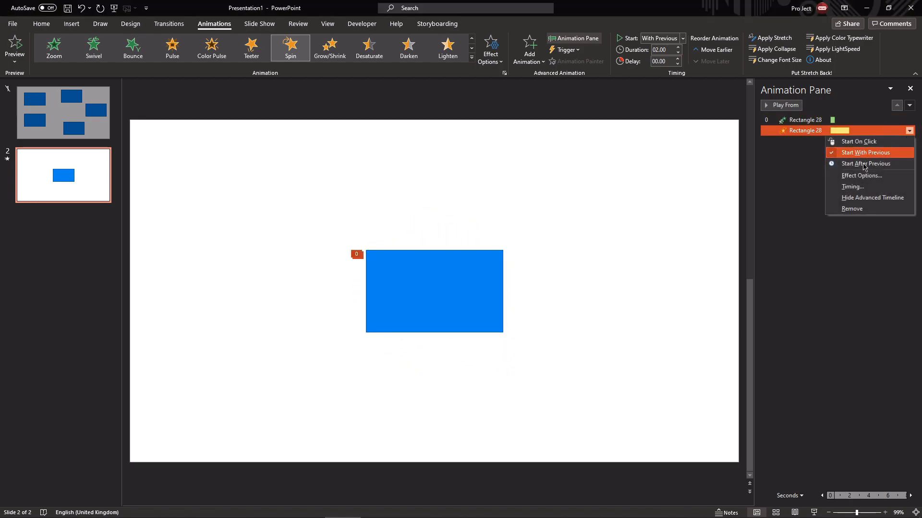
left_click(867, 175)
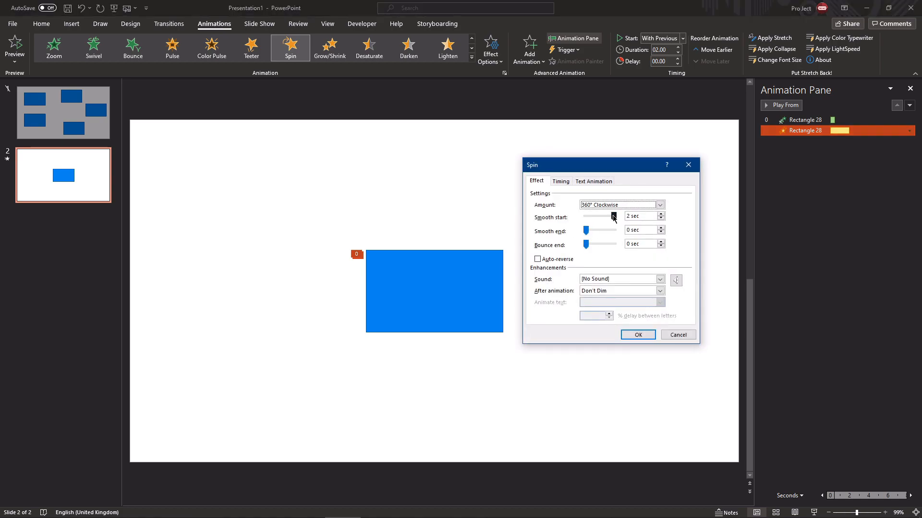
left_click_drag(614, 218, 598, 232)
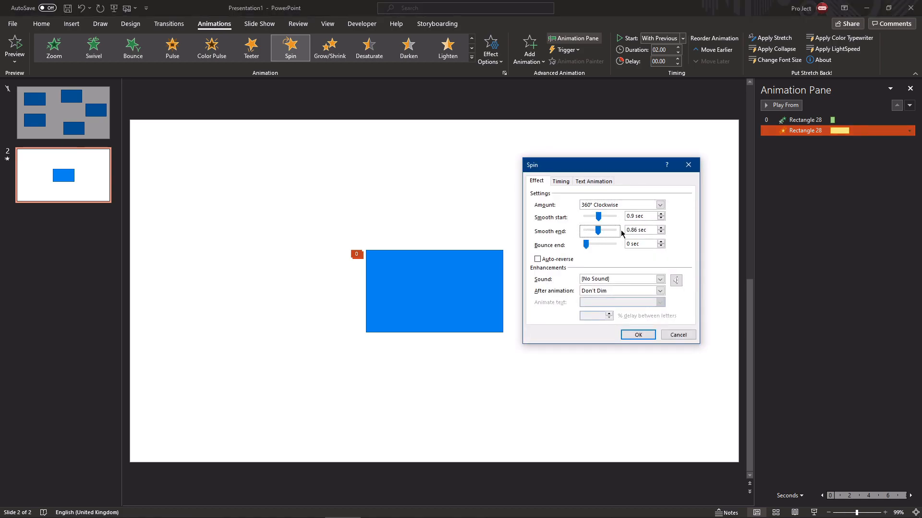
left_click(660, 205)
left_click(622, 260)
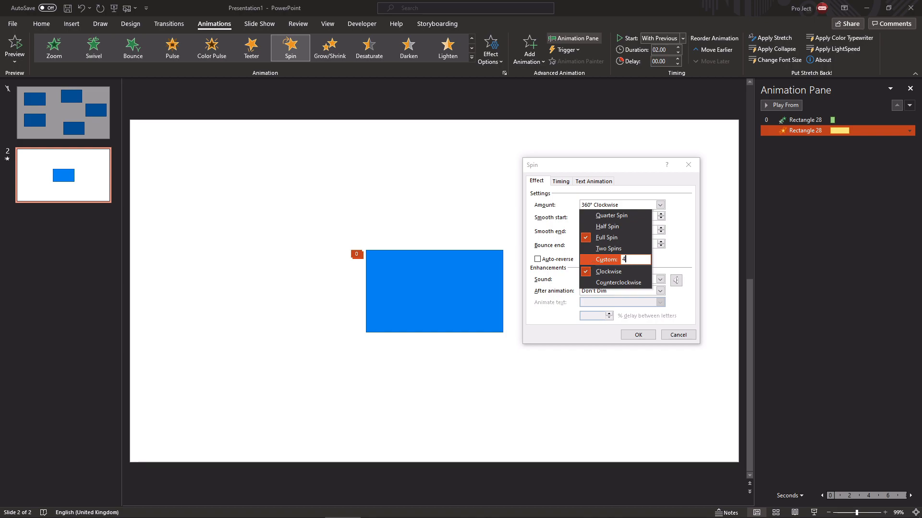
key("Return")
key("Return")
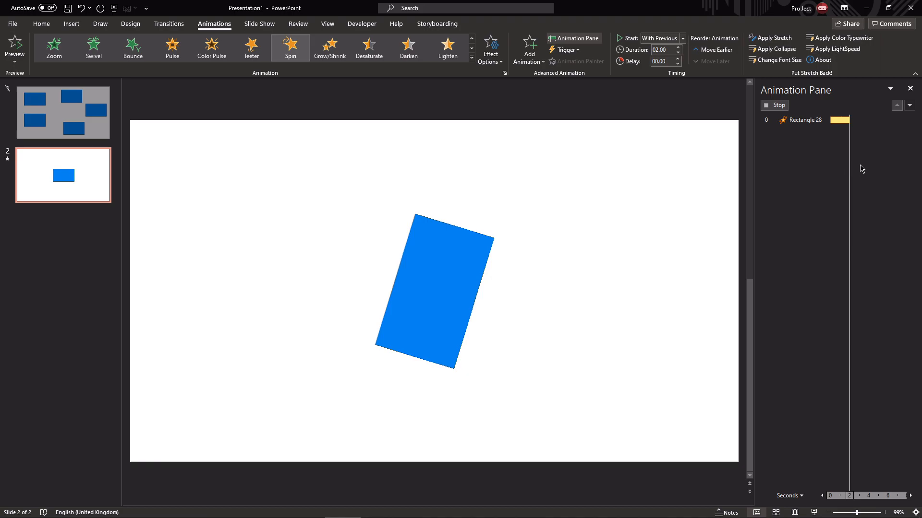
Change the Spin animation's amount to Two Spins (720°) and apply it
left_click(909, 131)
left_click(877, 176)
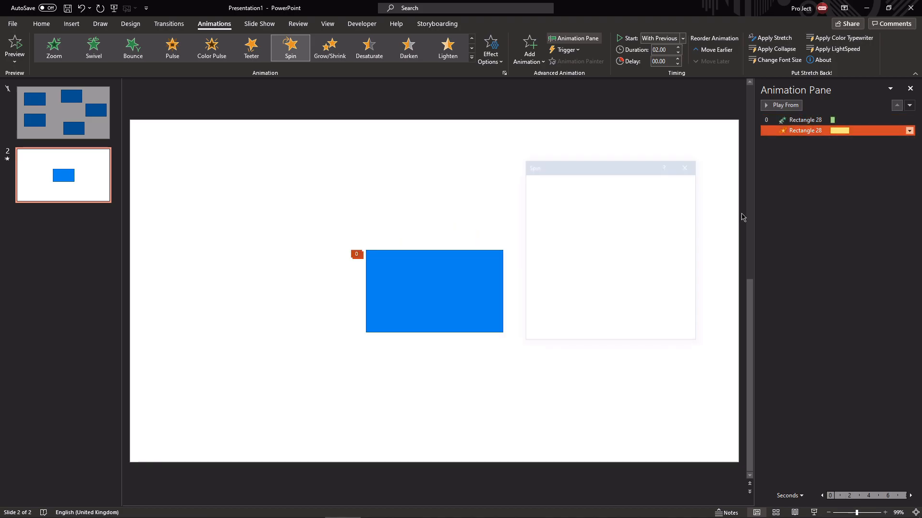
left_click(660, 205)
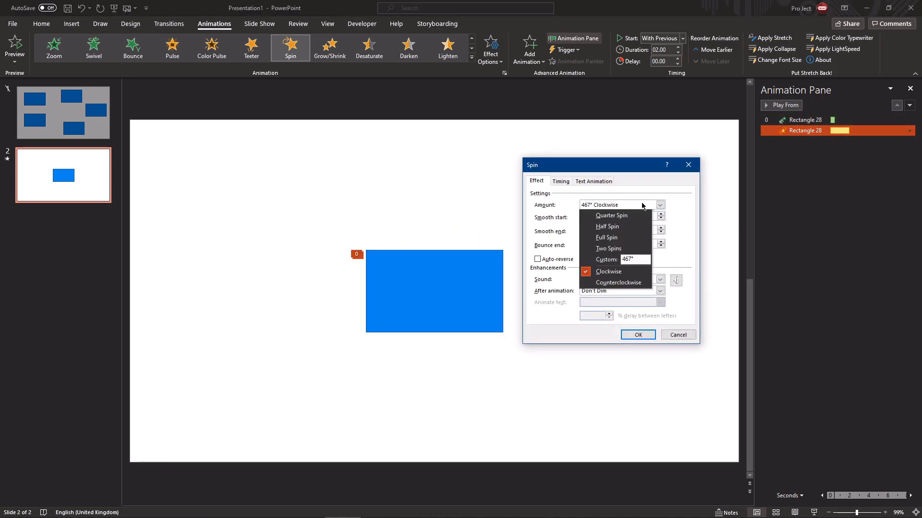
left_click(629, 249)
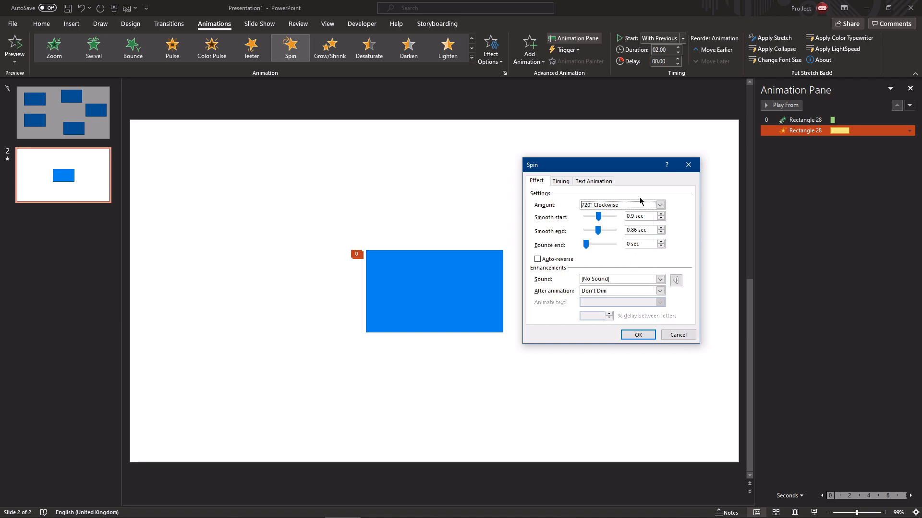
left_click(644, 334)
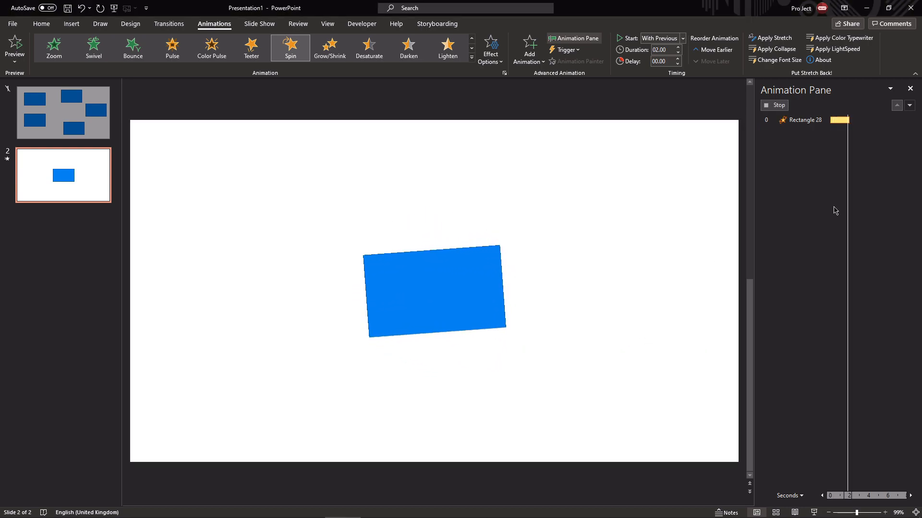
Reverse the Spin animation's direction to counterclockwise
left_click(909, 131)
left_click(886, 177)
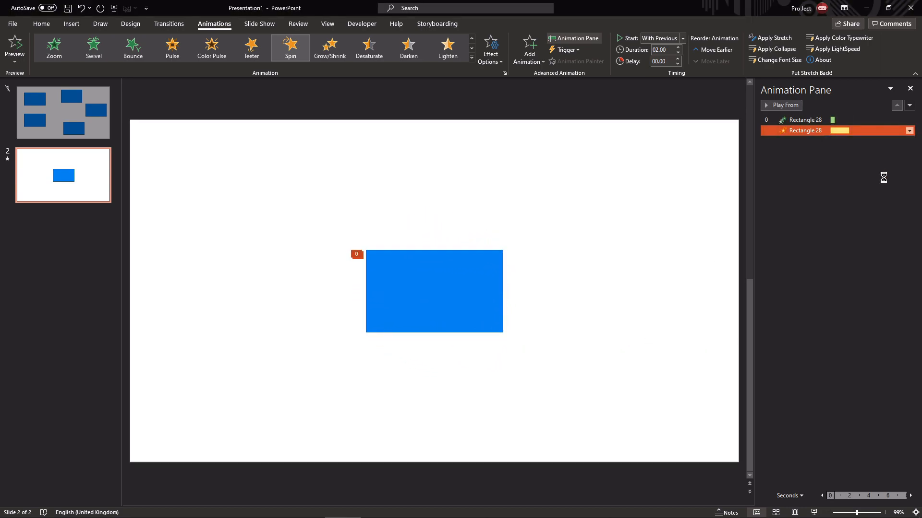
left_click(660, 206)
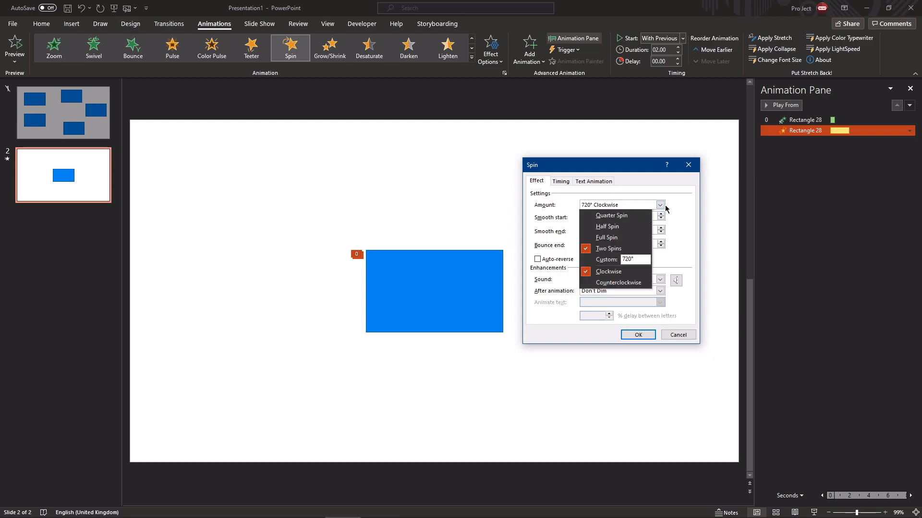
left_click(628, 285)
left_click(638, 335)
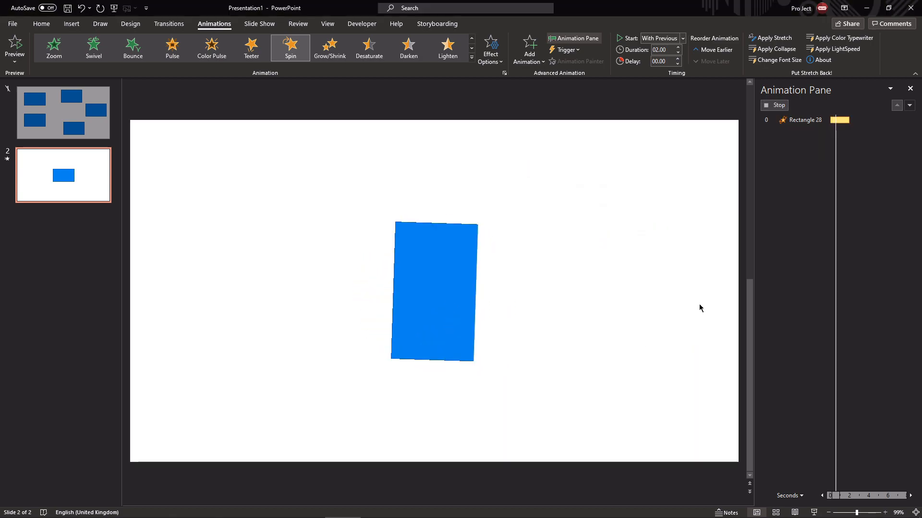
Set the Spin animation's repeat to Until End of Slide and look through the available duration presets
left_click(909, 130)
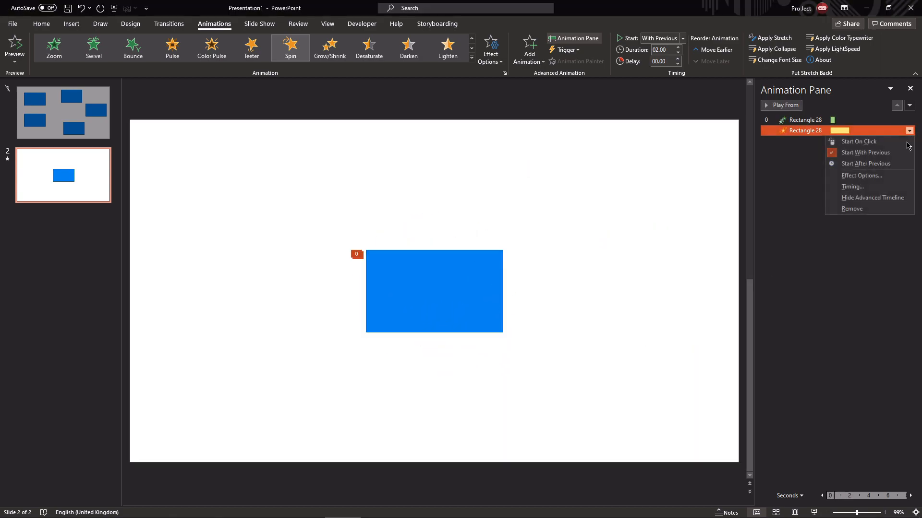
left_click(855, 176)
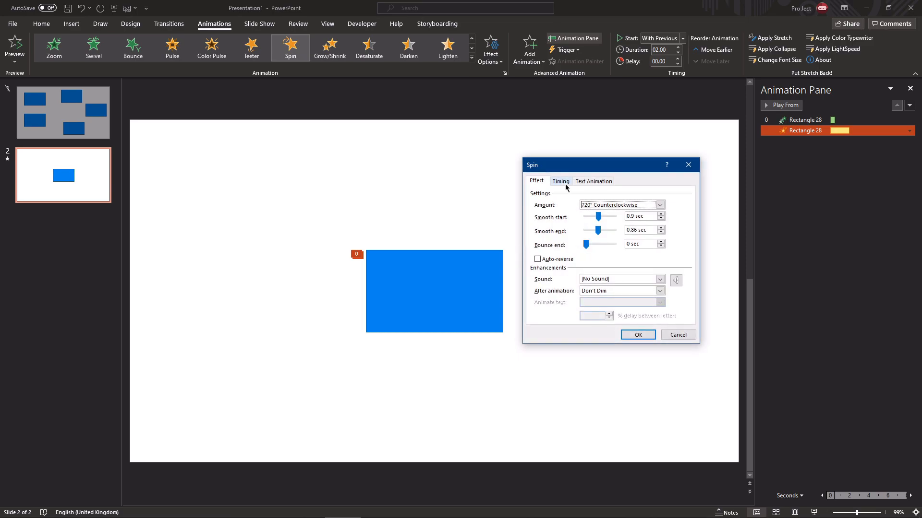
left_click(562, 182)
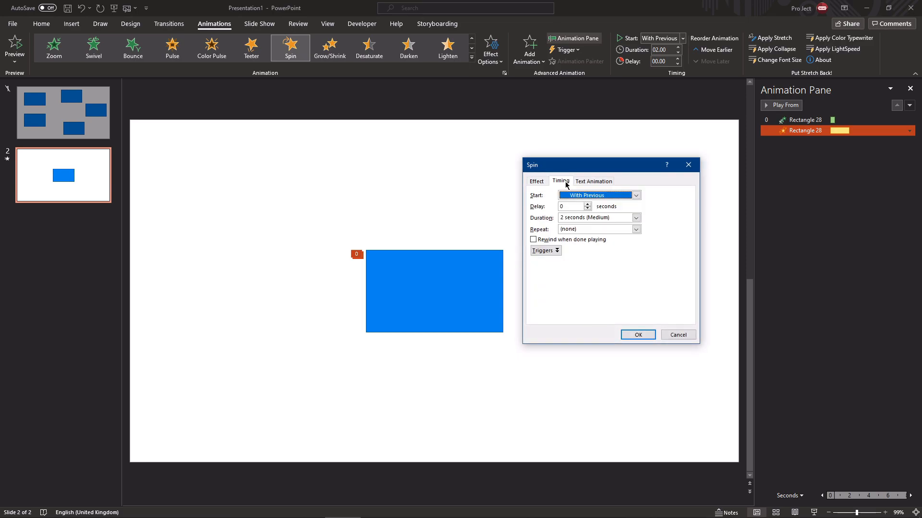
left_click(636, 229)
left_click(598, 283)
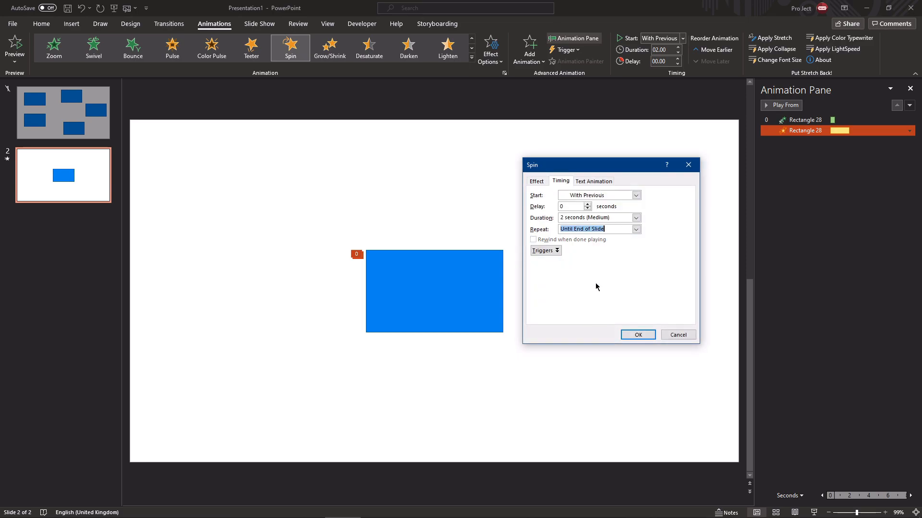
left_click(636, 218)
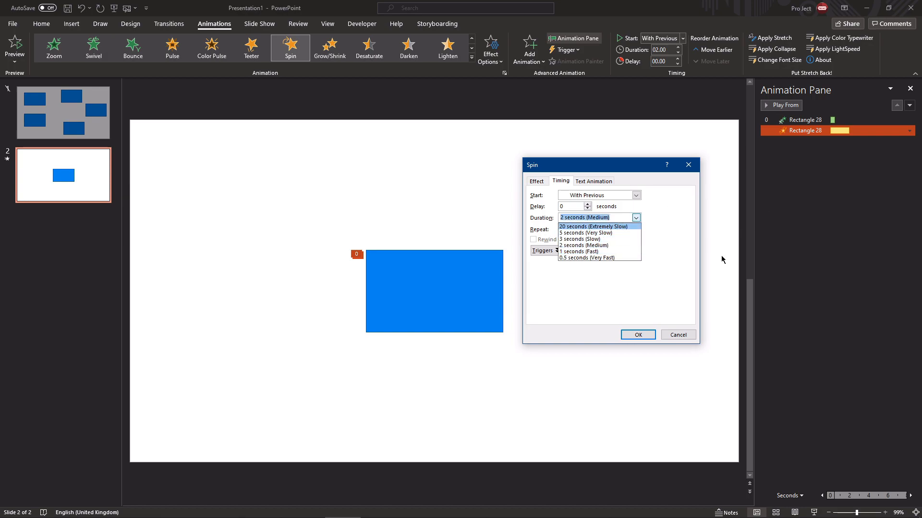
left_click(661, 281)
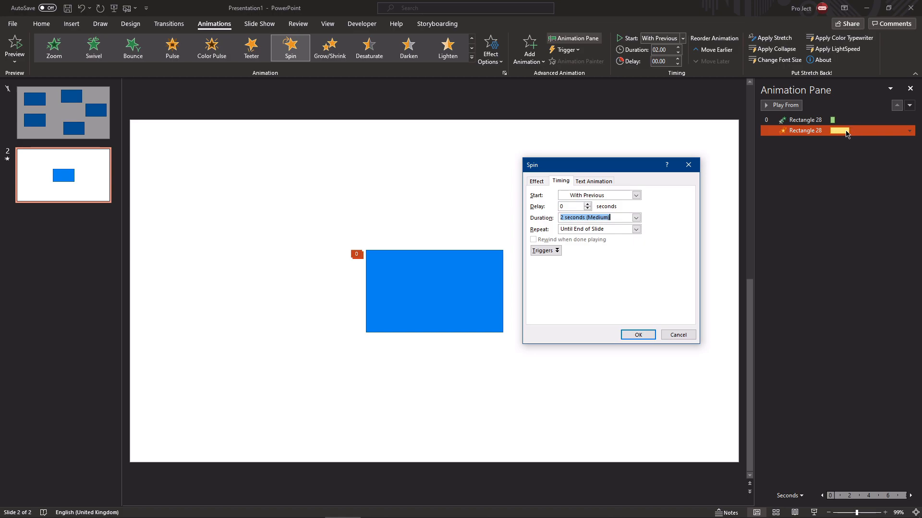
Set the Spin animation to repeat 45 times and apply the timing
left_click(636, 229)
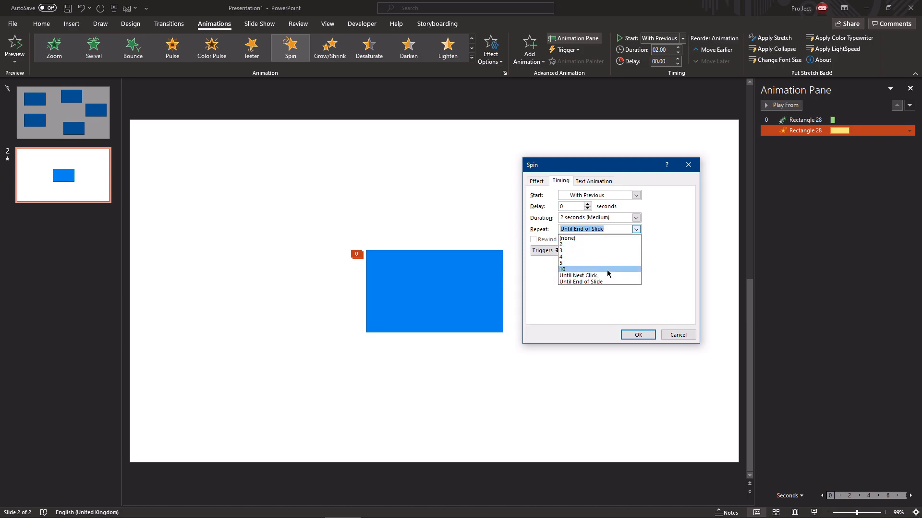
left_click(627, 229)
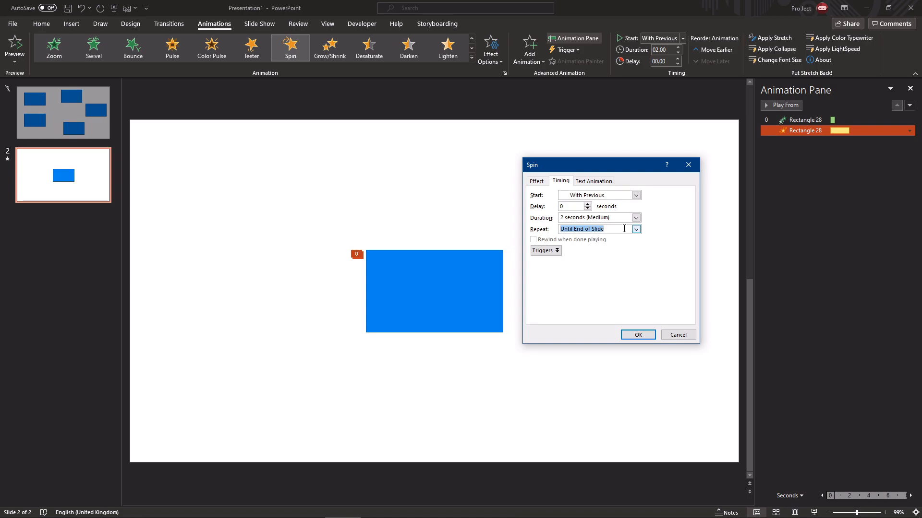
type("456")
key("Return")
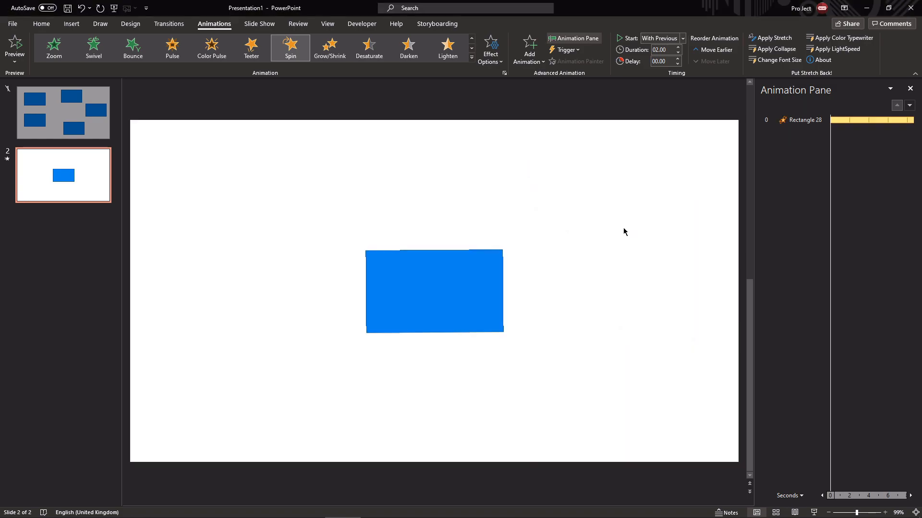
Set the Spin animation to repeat Until End of Slide and apply the timing
left_click(909, 131)
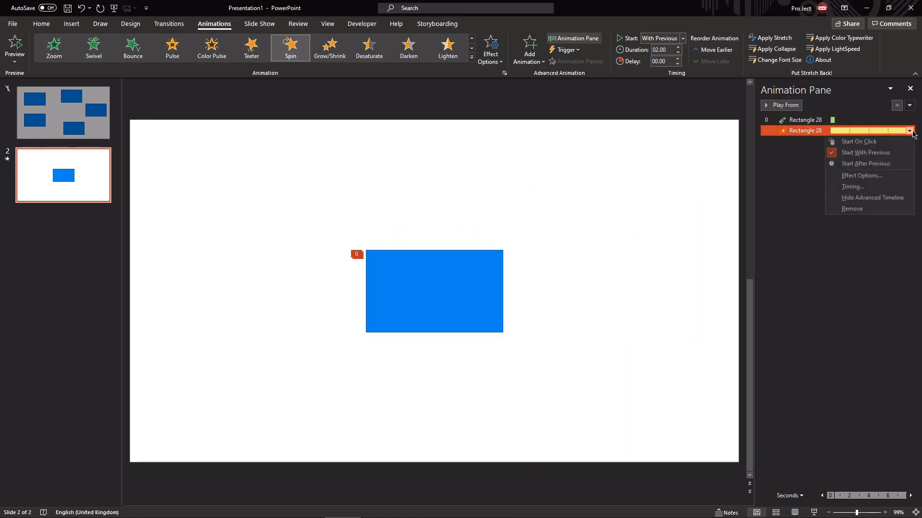
left_click(830, 178)
left_click(567, 182)
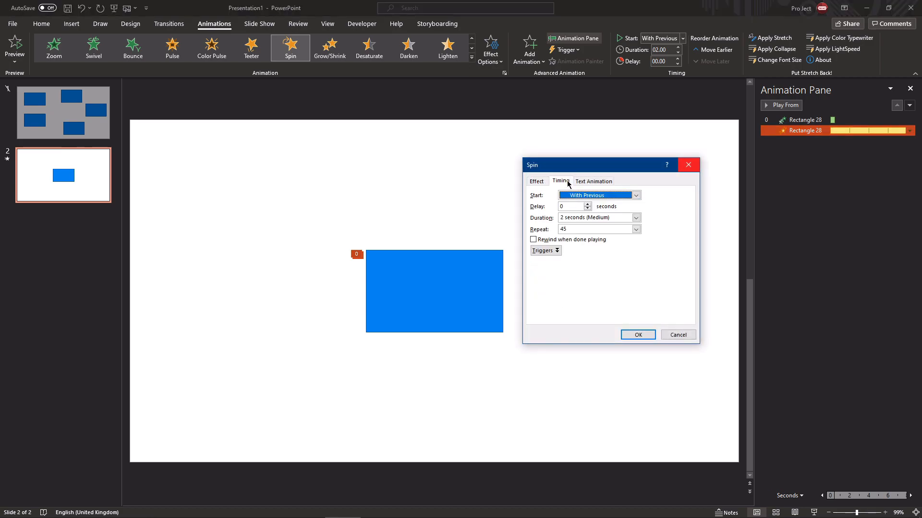
left_click(636, 230)
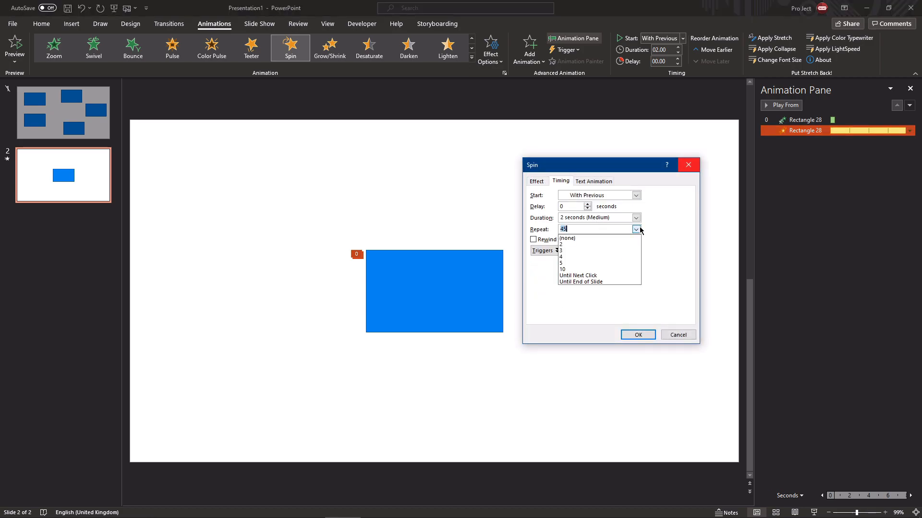
left_click(596, 282)
left_click(640, 336)
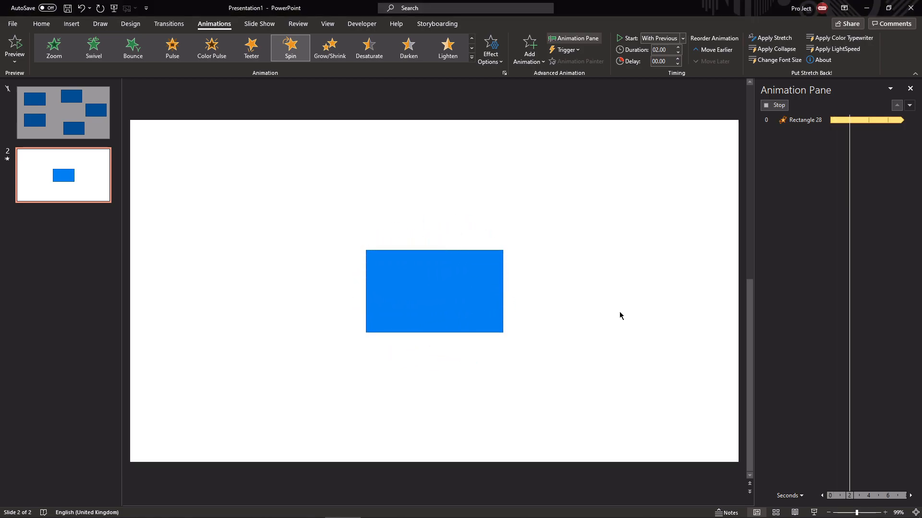
Play slide 2 as a slide show twice to check the repeating spin, exiting the show each time
key("shift+F5")
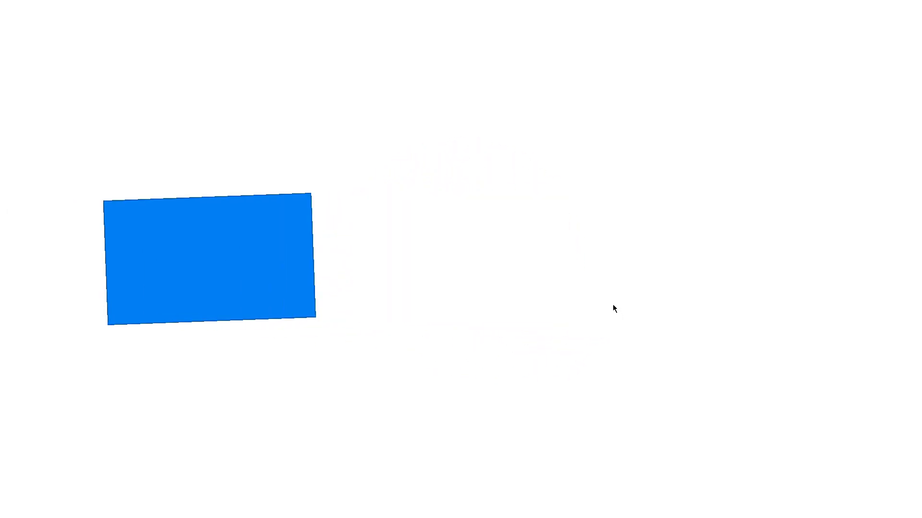
key("Escape")
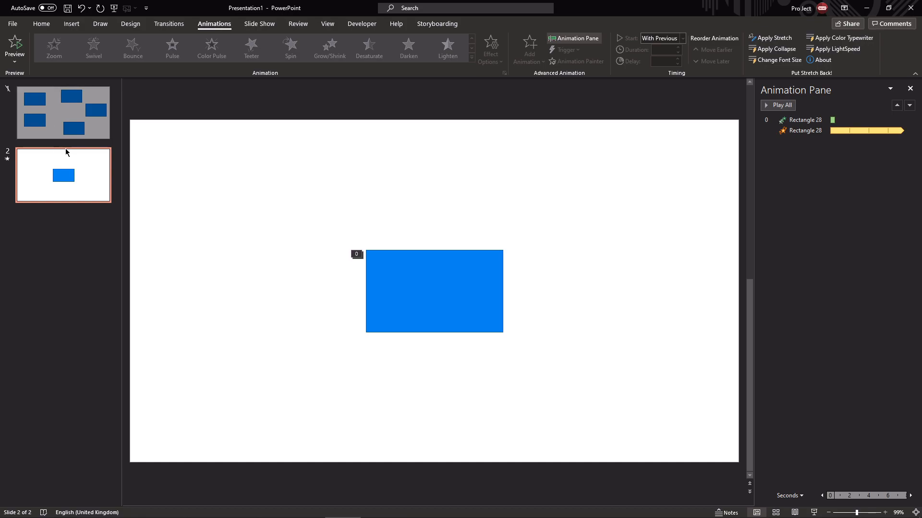
left_click(169, 23)
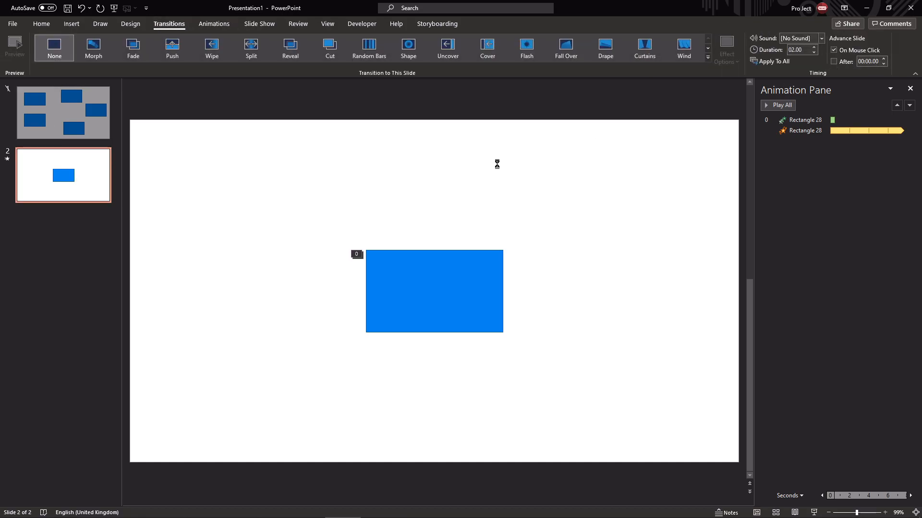
key("shift+F5")
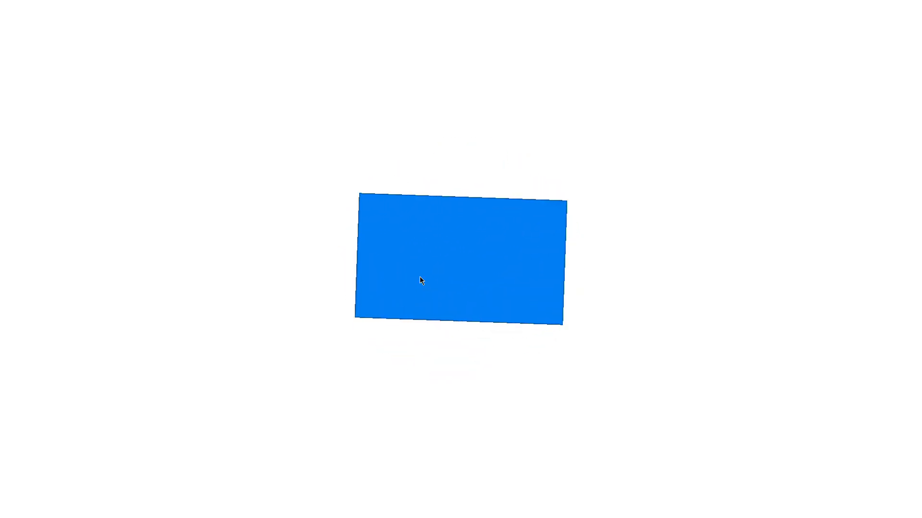
key("Escape")
Delete the rectangle on slide 2 and all rectangles on slide 1 except the upper-left one
left_click(418, 250)
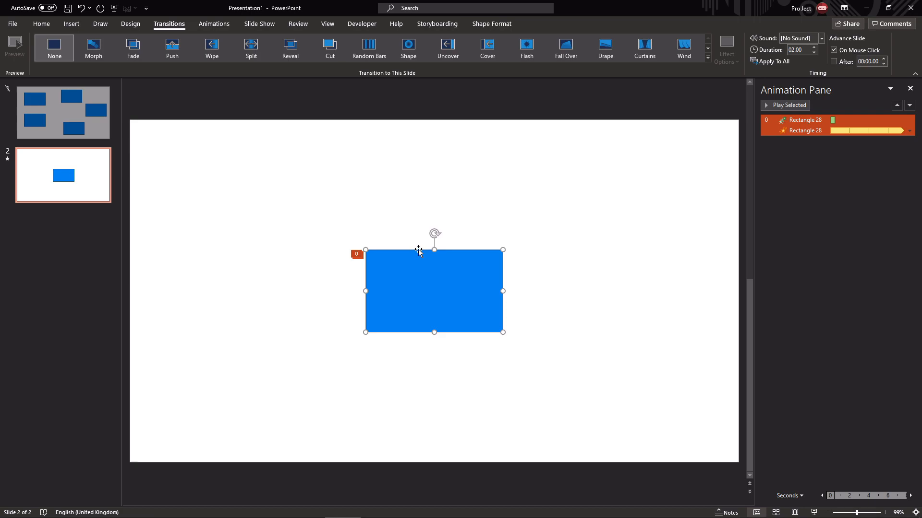
key("Delete")
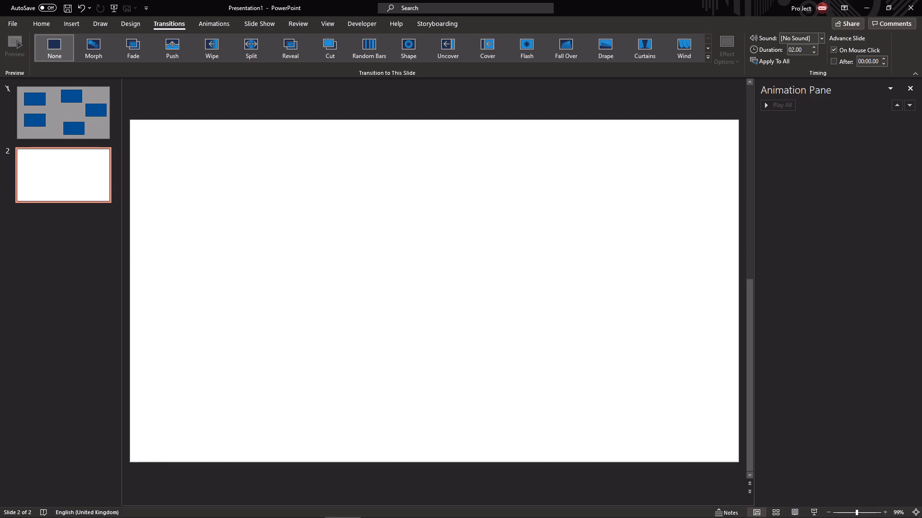
left_click(64, 134)
left_click(300, 342)
left_click(546, 404, "shift")
left_click(605, 288, "shift")
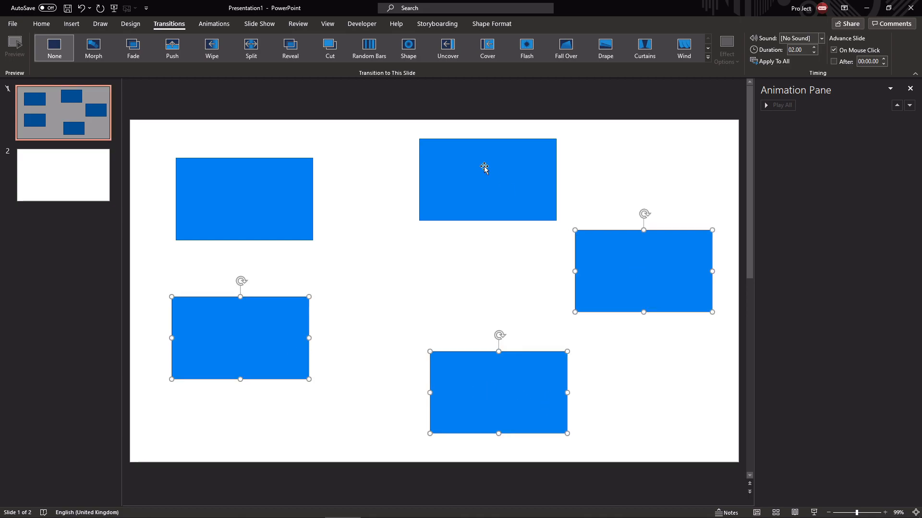
left_click(483, 167, "shift")
key("Delete")
Reshape the remaining rectangle into a full-width strip 1.03 cm high along the slide's bottom edge and fill it with a near-black shade
left_click_drag(251, 210, 206, 428)
left_click_drag(268, 376, 740, 443)
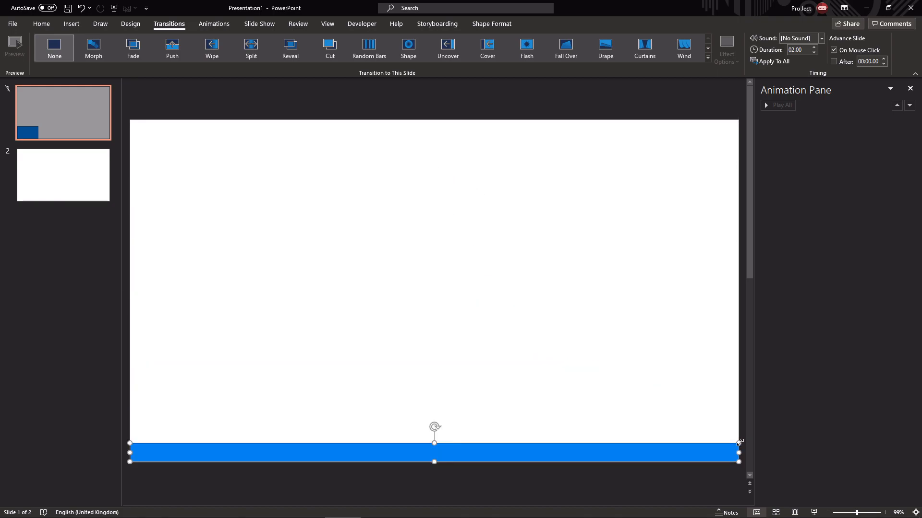
left_click(508, 23)
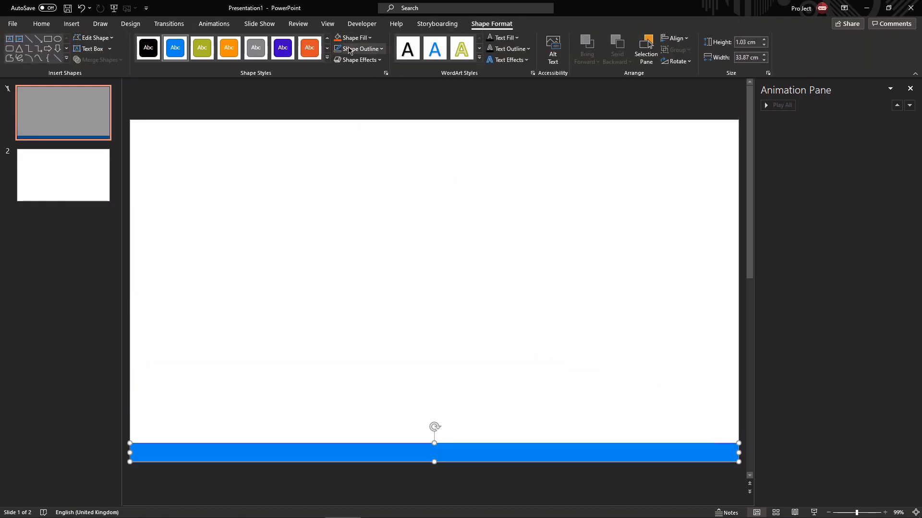
right_click(372, 452)
left_click(416, 417)
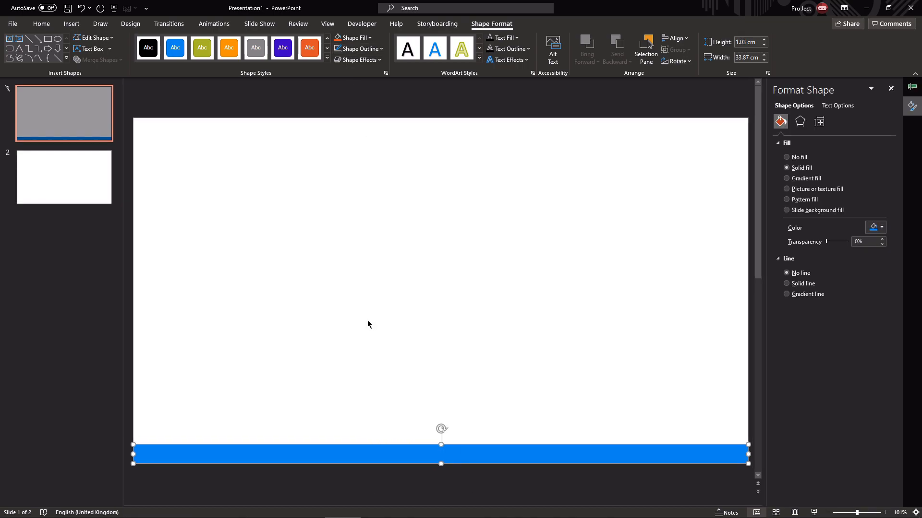
left_click(878, 229)
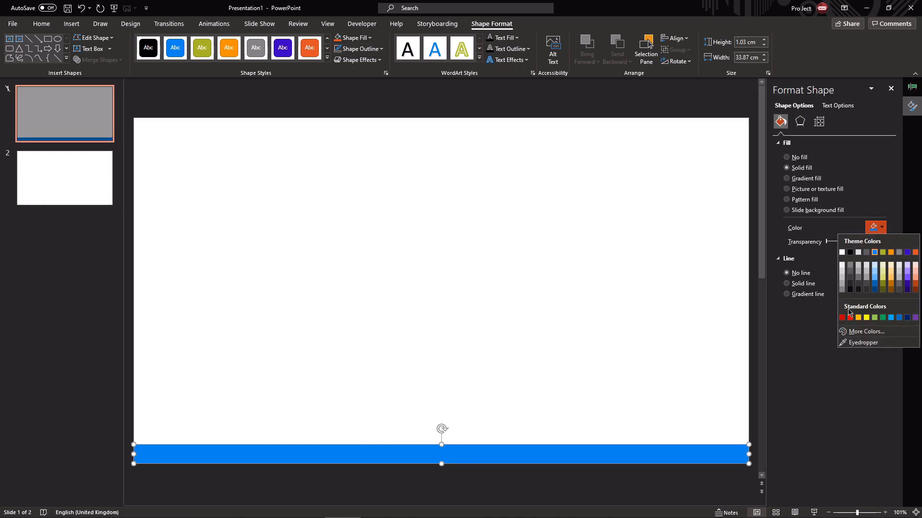
left_click(853, 291)
Duplicate the strip, shrink the copy to about 0.74 × 0.93 cm at the strip's left end, and apply the orange shape style
left_click_drag(520, 463, 522, 201)
left_click_drag(753, 206, 148, 455)
left_click(310, 48)
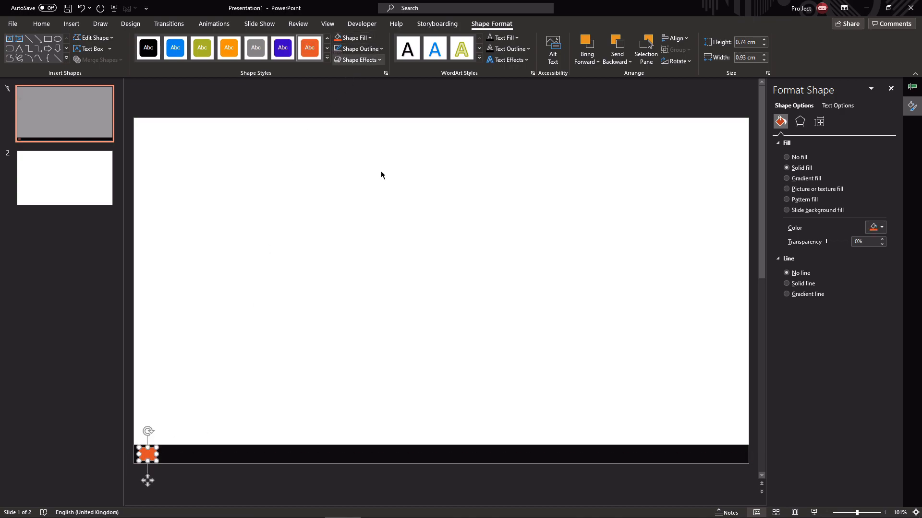
left_click(240, 388)
Duplicate the black strip and reshape the copy into a panel about 12.98 cm high and 8.94 cm wide above the strip's left end
left_click(250, 451)
key("ctrl+d")
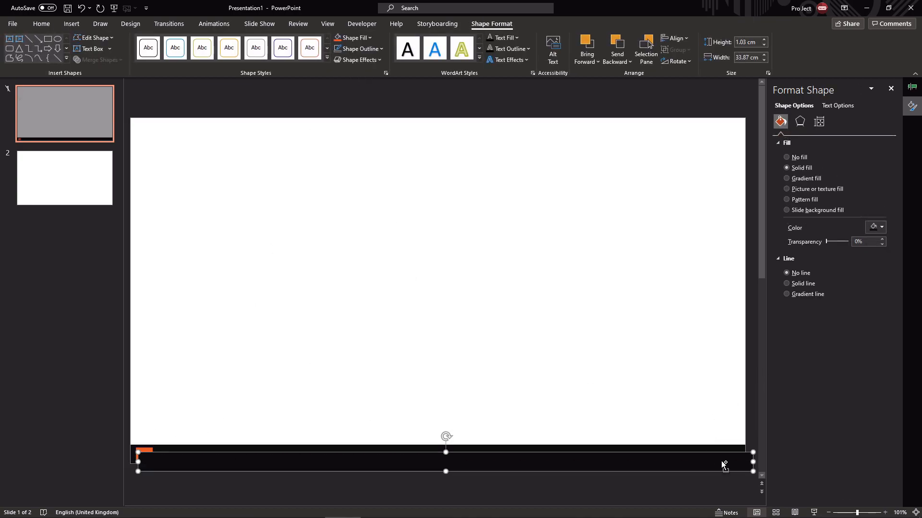
left_click_drag(681, 468, 672, 221)
left_click_drag(748, 226, 296, 444)
Fill the panel with a dark gray and extend it down to meet the strip, making it 13.12 cm high
left_click(357, 38)
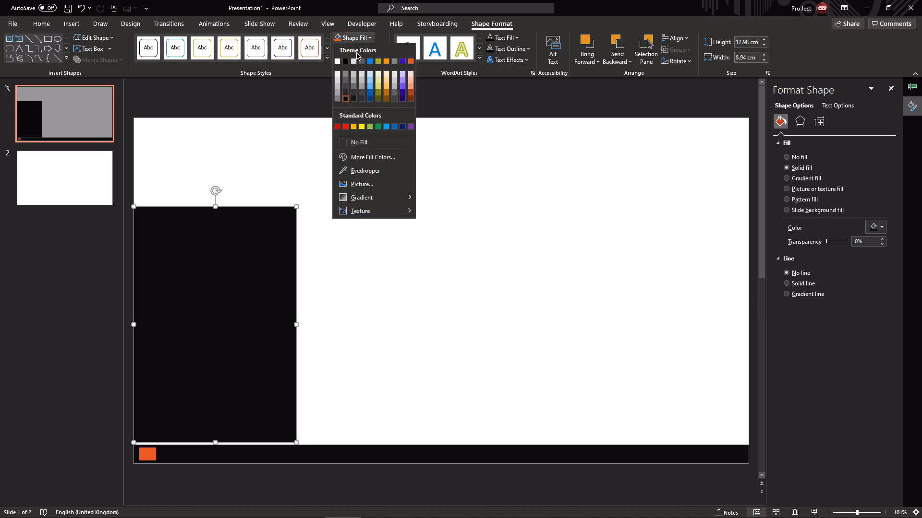
left_click(347, 97)
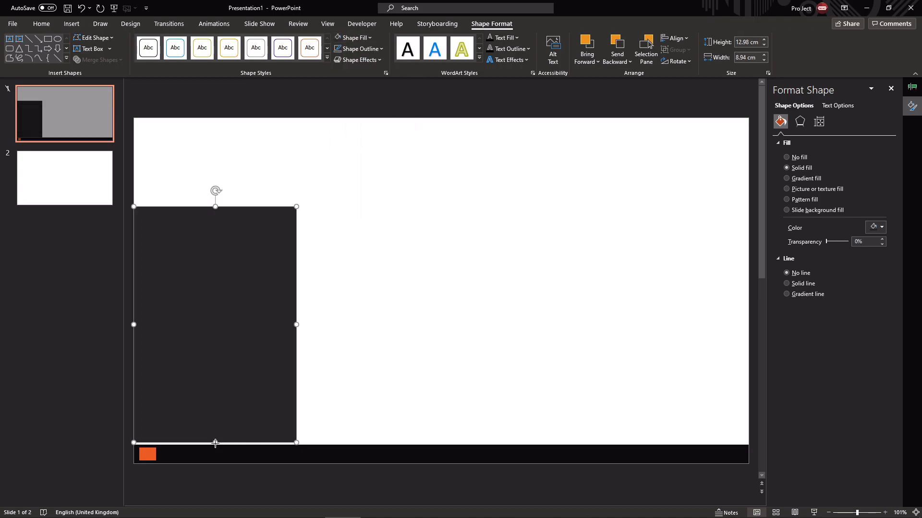
left_click_drag(215, 442, 210, 446)
left_click_drag(210, 445, 209, 445)
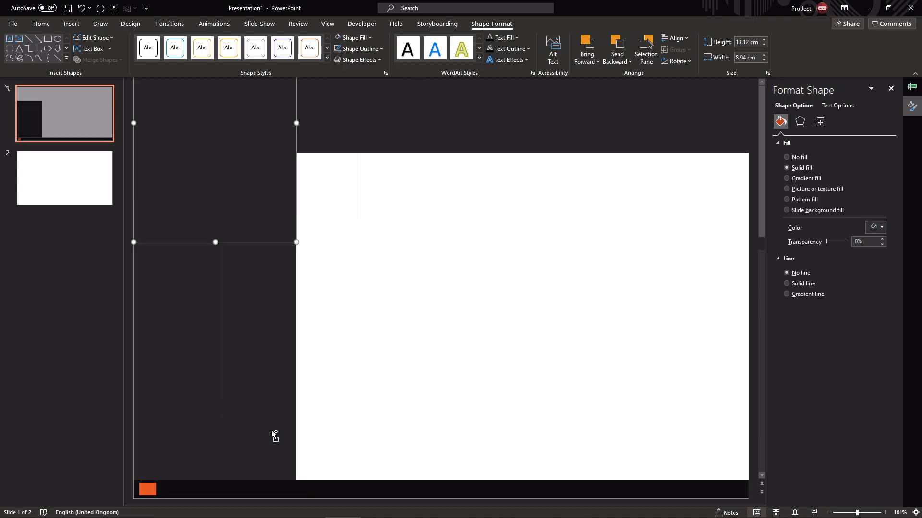
Duplicate the panel, shrink the copy to about 2.33 × 2.91 cm inside the panel, and fill it with the theme blue
scroll(274, 434, "up", 3)
left_click_drag(294, 342, 240, 425)
left_click(354, 40)
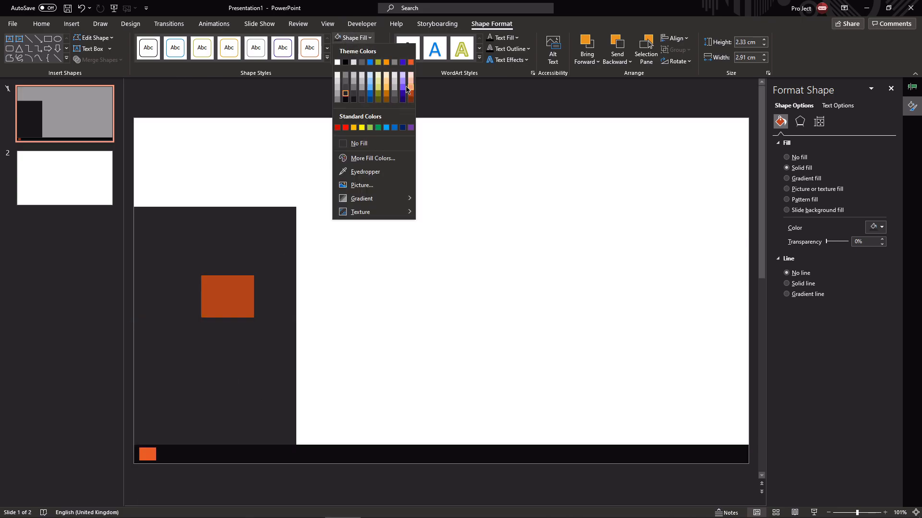
left_click(370, 62)
left_click(437, 229)
Copy all the shapes on slide 1 to slide 2 and deselect them
key("ctrl+a")
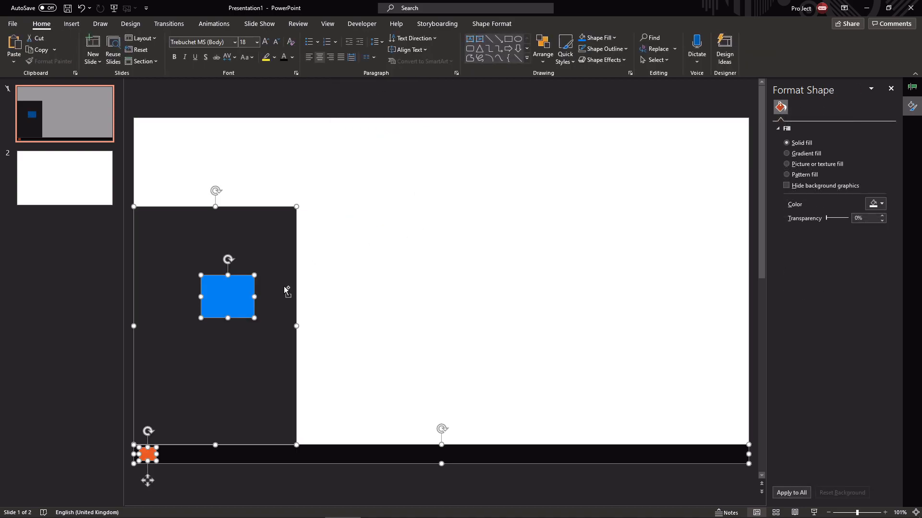
left_click(65, 191)
key("ctrl+v")
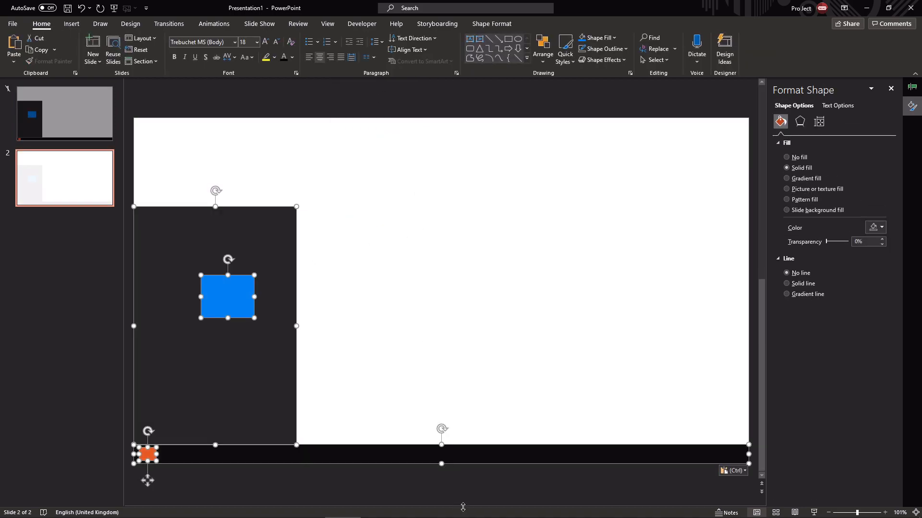
left_click(453, 488)
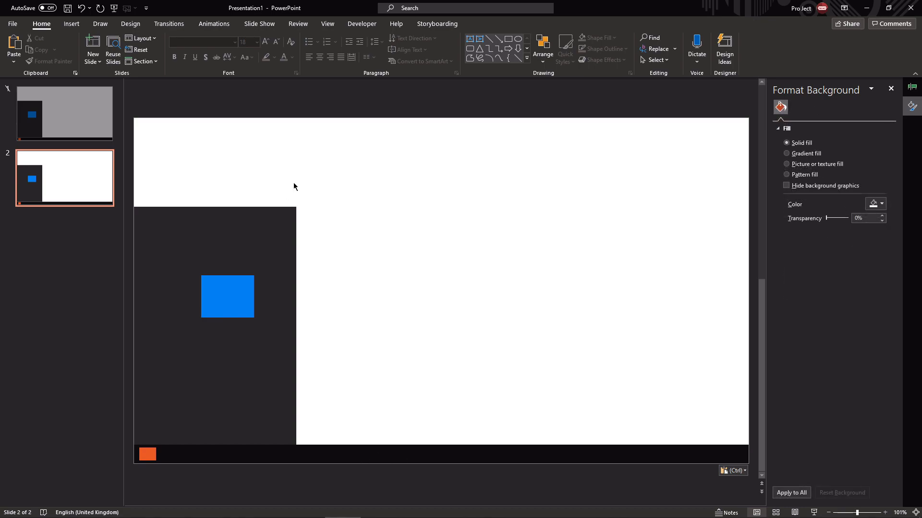
left_click_drag(314, 193, 373, 275)
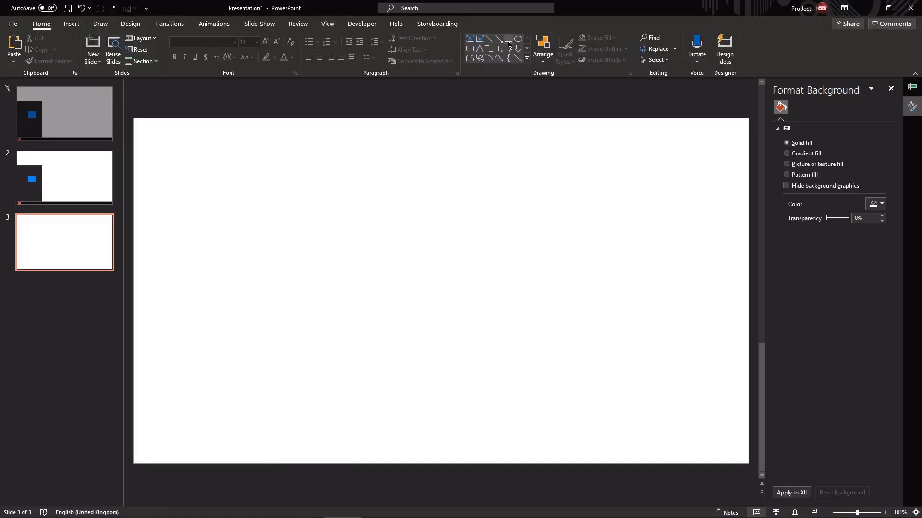
Draw a blue rectangle about 10.85 × 11.48 cm on slide 3 and move it to the slide's left half
left_click(508, 39)
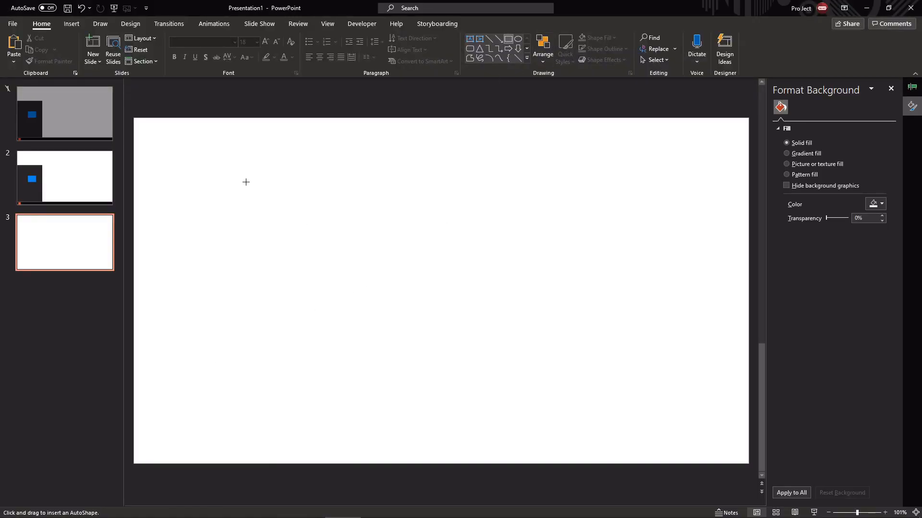
left_click_drag(246, 182, 507, 142)
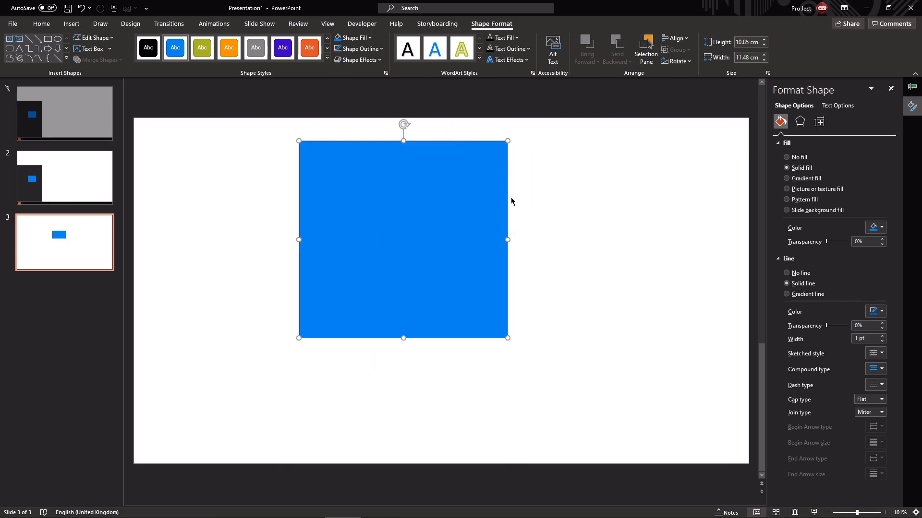
left_click_drag(426, 253, 331, 282)
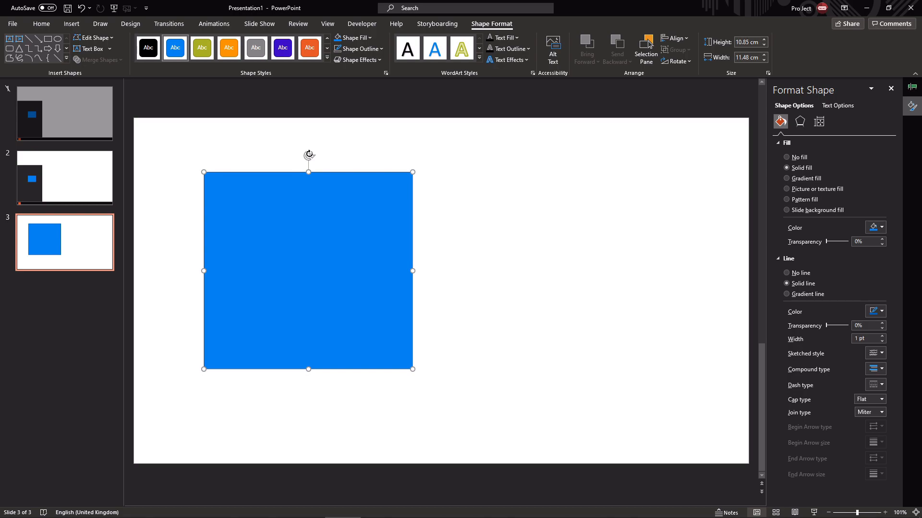
Rotate the blue rectangle clockwise in equal increments through a full turn until it stands upright
left_click_drag(309, 155, 316, 200)
key("alt+Right")
key("alt+Right")
key("alt+Right")
key("alt+Right")
key("alt+Right")
key("alt+Right")
key("alt+Right")
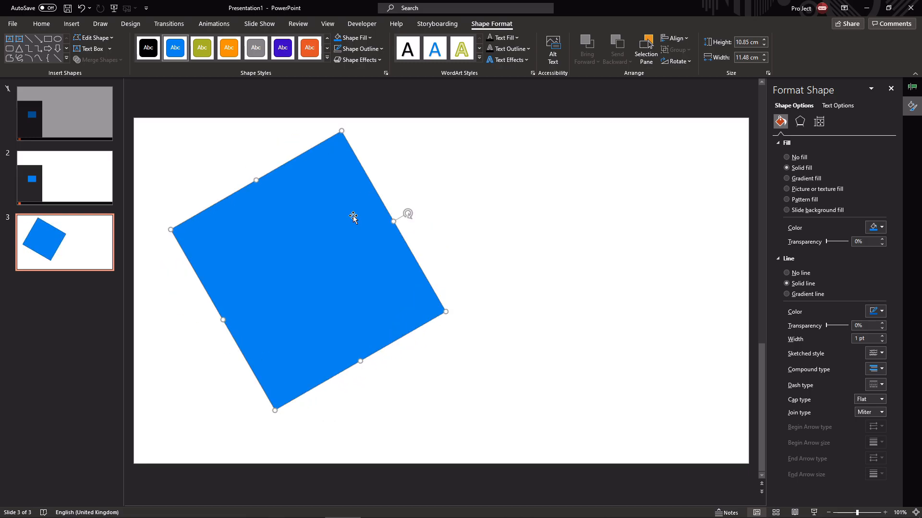
key("alt+Right")
key("alt+Right")
key("alt+Right")
key("alt+Right")
key("alt+Right")
key("alt+Right")
key("alt+Right")
key("alt+Right")
key("alt+Right")
key("alt+Right")
key("alt+Right")
key("alt+Right")
key("alt+Right")
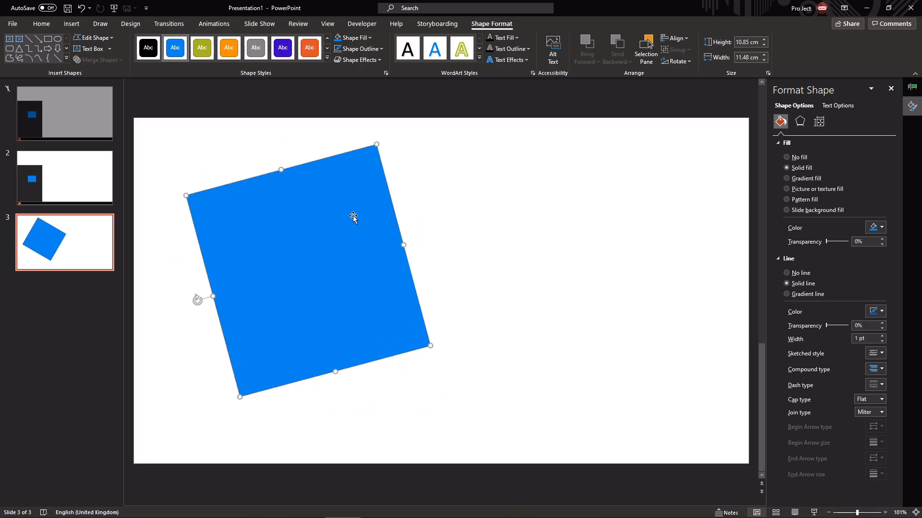
key("alt+Right")
key("alt+Right")
key("alt+Right")
key("alt+Right")
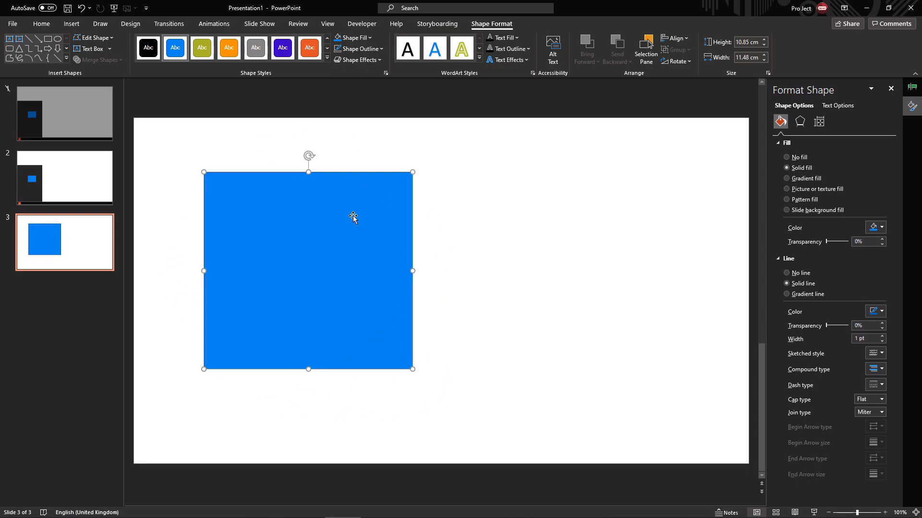
Nudge the blue rectangle slightly to the right in standard steps
key("Right")
key("Right")
key("Right")
key("Right")
key("Right")
key("Right")
key("Right")
key("Right")
key("Right")
key("Right")
key("Right")
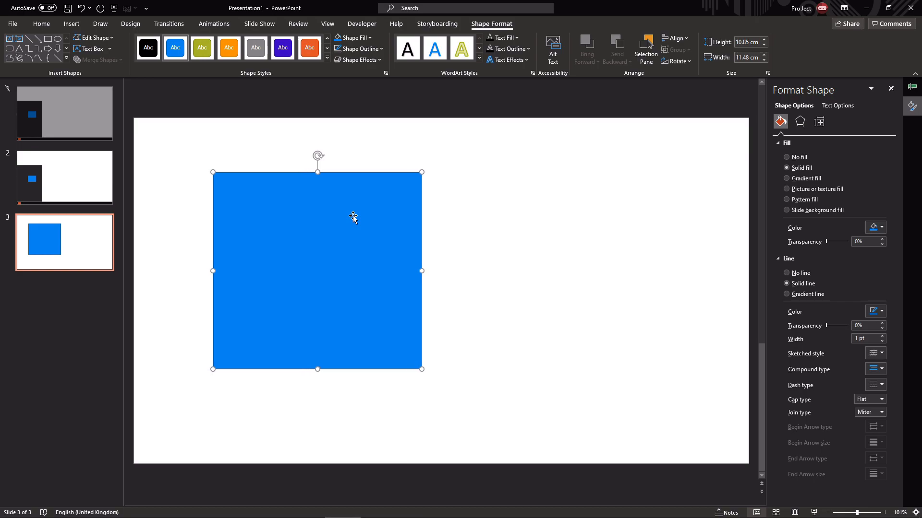
Move the blue rectangle farther right using the finest nudge increments
key("ctrl+Right")
key("ctrl+Right")
key("ctrl+Right")
key("ctrl+Right")
key("ctrl+Right")
key("ctrl+Right")
key("ctrl+Right")
key("ctrl+Right")
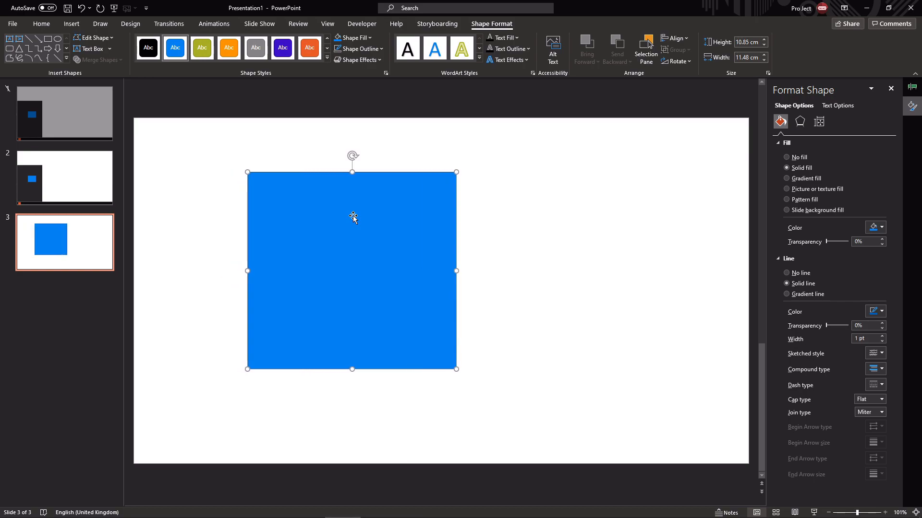
key("ctrl+Right")
key("ctrl+Right")
key("ctrl+Right")
key("ctrl+Right")
key("ctrl+Right")
key("ctrl+Right")
key("ctrl+Right")
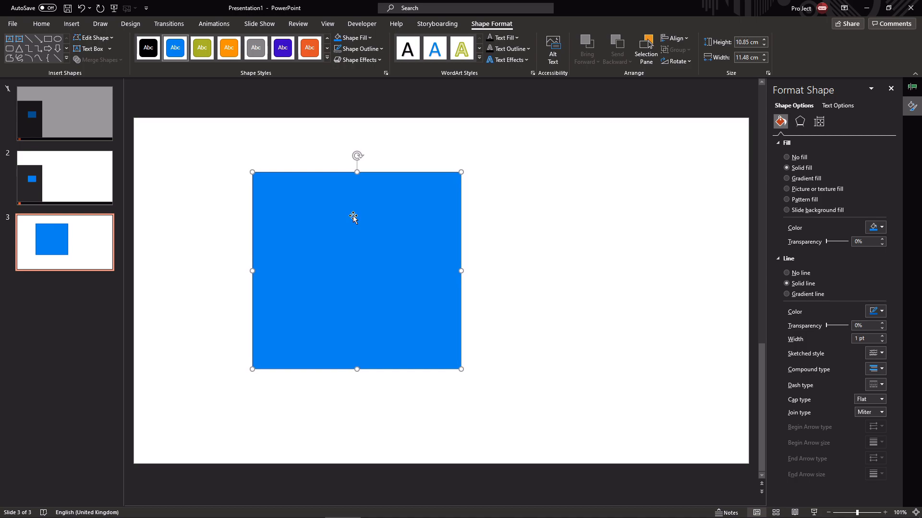
key("ctrl+Right")
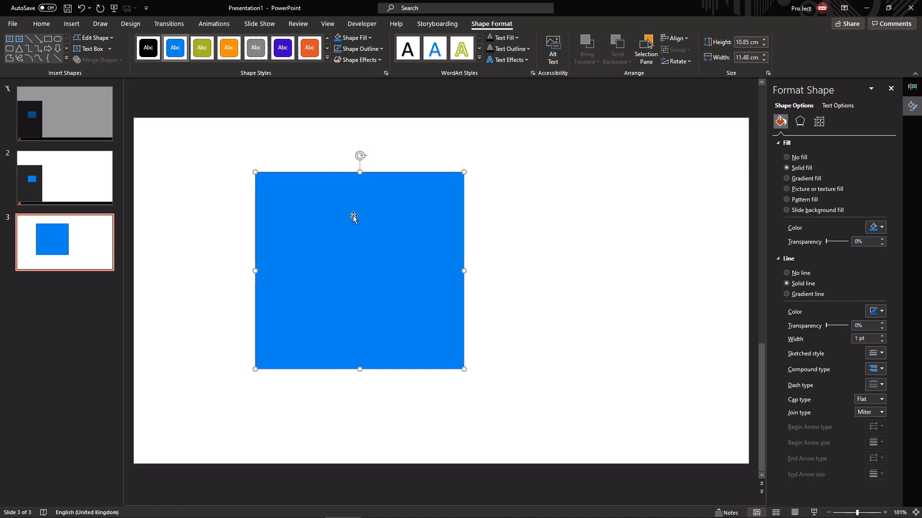
Nudge the blue rectangle slightly up, left and back down using the finest movement increments
key("ctrl+Up")
key("ctrl+Up")
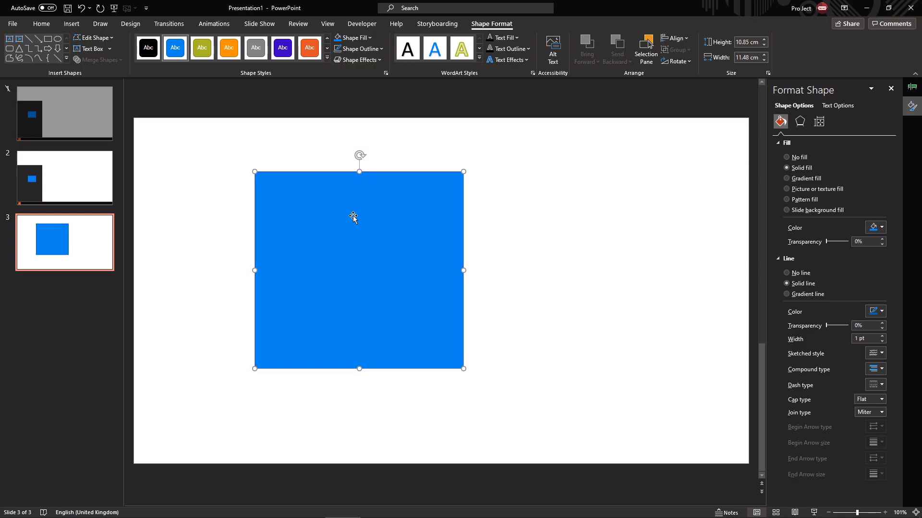
key("ctrl+Left")
key("ctrl+Left")
key("ctrl+Down")
key("ctrl+Down")
key("ctrl+Down")
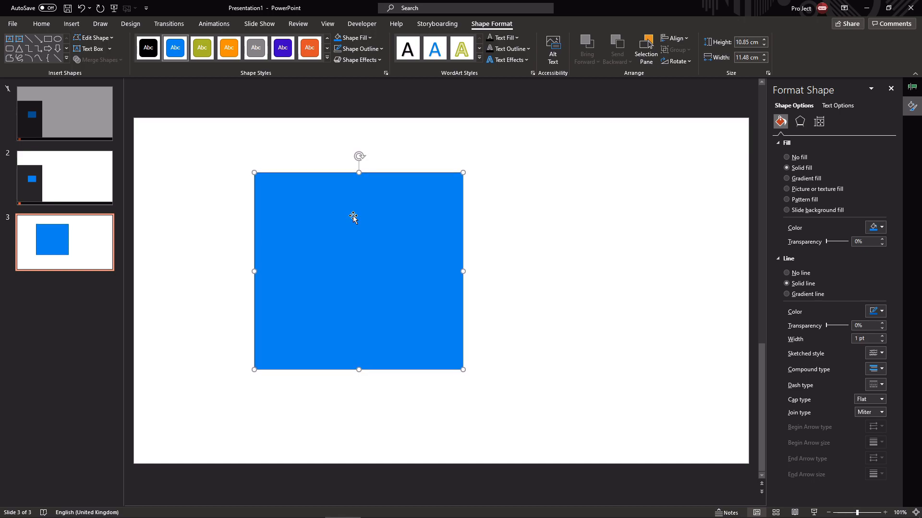
Adjust the rectangle's height and width in equal increments, bringing it to 10.85 × 13.89 cm
key("shift+Up")
key("shift+Up")
key("shift+Down")
key("shift+Down")
key("shift+Right")
key("shift+Right")
key("shift+Right")
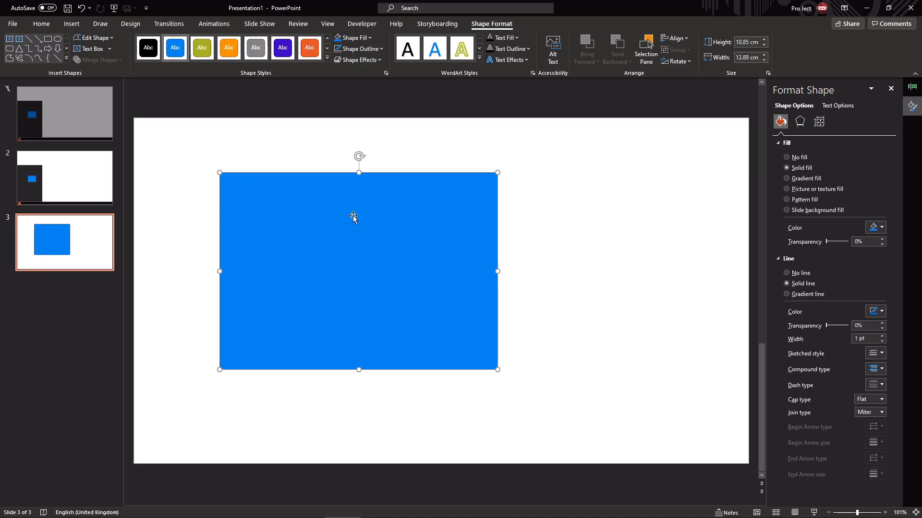
Scale the rectangle's height and width incrementally about its centre down to 3.46 × 3.66 cm
key("shift+Up")
key("shift+Up")
key("shift+Up")
key("shift+Up")
key("shift+Up")
key("shift+Right")
key("shift+Right")
key("shift+Right")
key("shift+Right")
key("shift+Up")
key("shift+Up")
key("shift+Up")
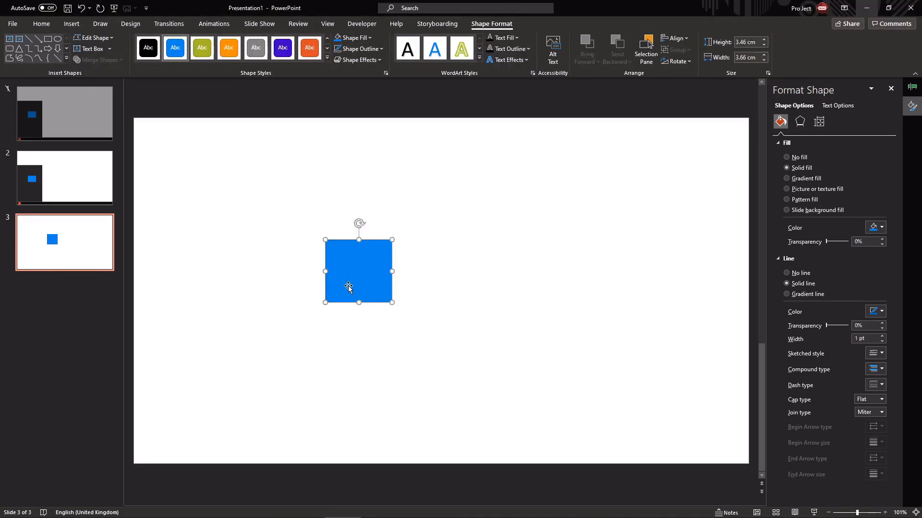
Paste a copy of the small blue rectangle and place it above and to the right of the original
left_click(395, 413)
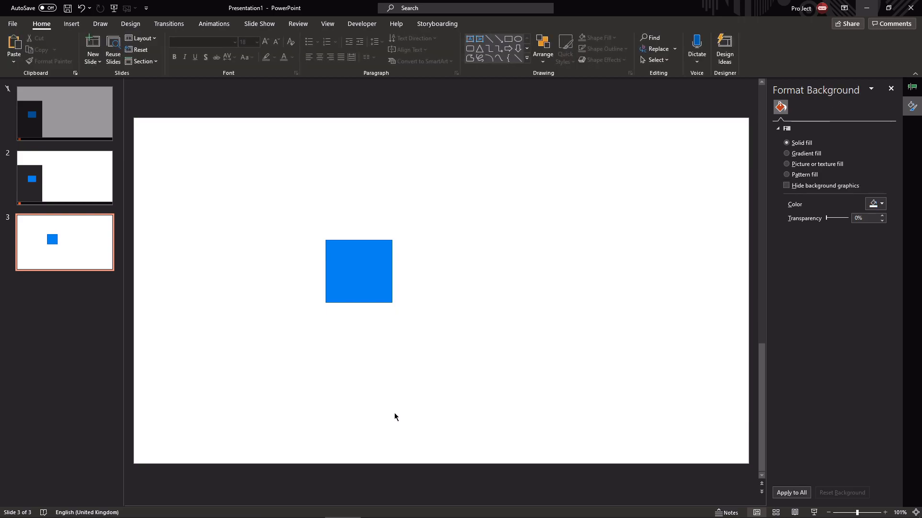
key("ctrl+v")
key("Delete")
key("ctrl+v")
left_click_drag(346, 275, 442, 229)
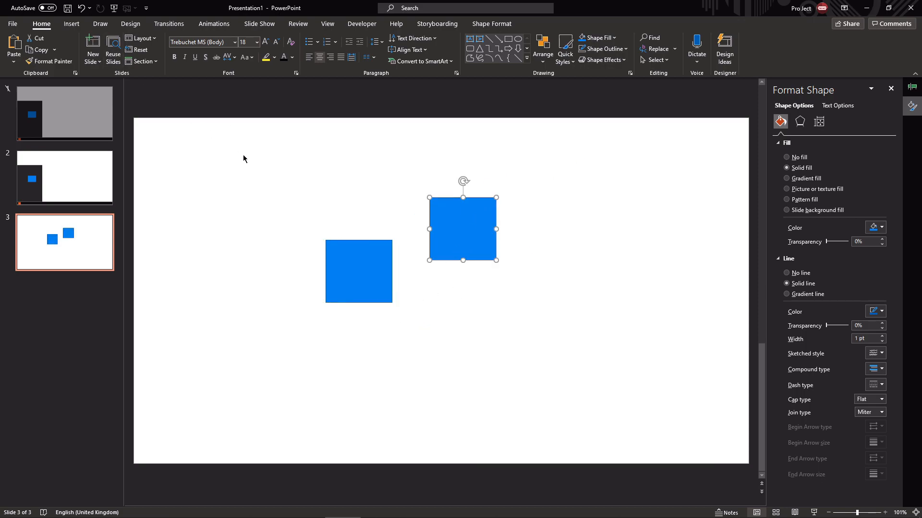
Paste the copied rectangle as a picture below the two shapes and delete that picture
right_click(289, 98)
left_click(327, 116)
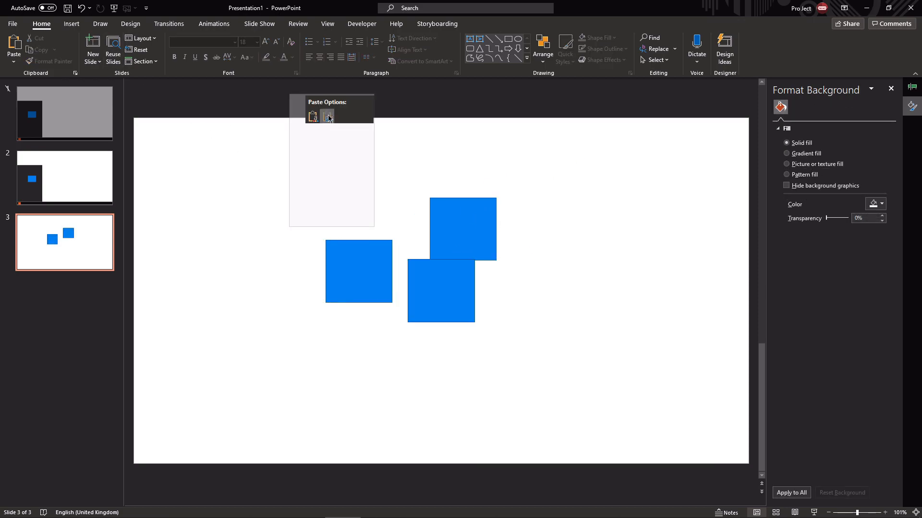
left_click_drag(456, 292, 447, 317)
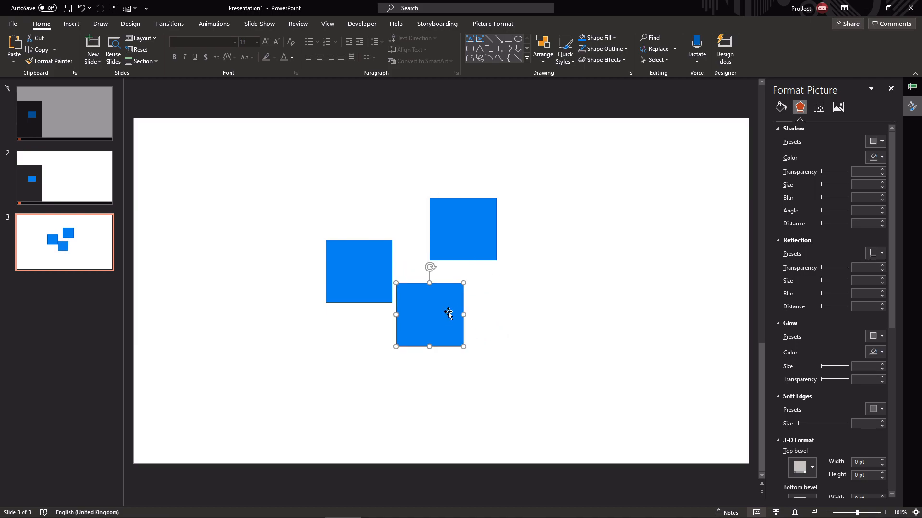
key("Delete")
Paste the rectangle once more with the non-picture paste option and remove the extra copy
right_click(267, 114)
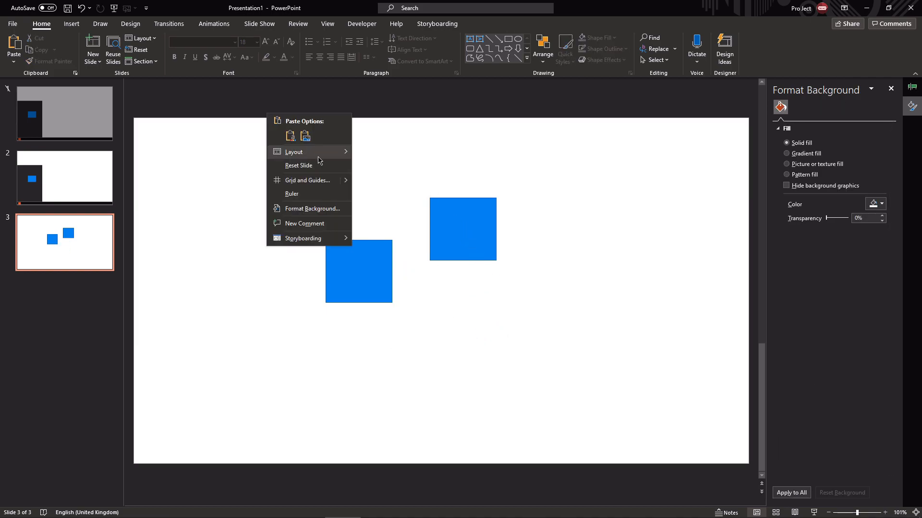
left_click(293, 137)
left_click(405, 287)
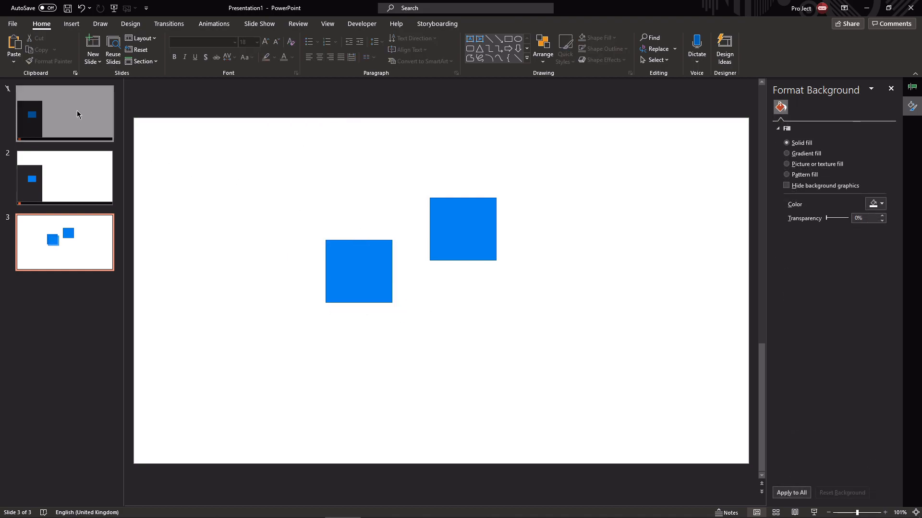
Paste the rectangle as Picture (JPEG) through Paste Special in the slide's lower-right area and delete it
left_click(14, 58)
left_click(42, 102)
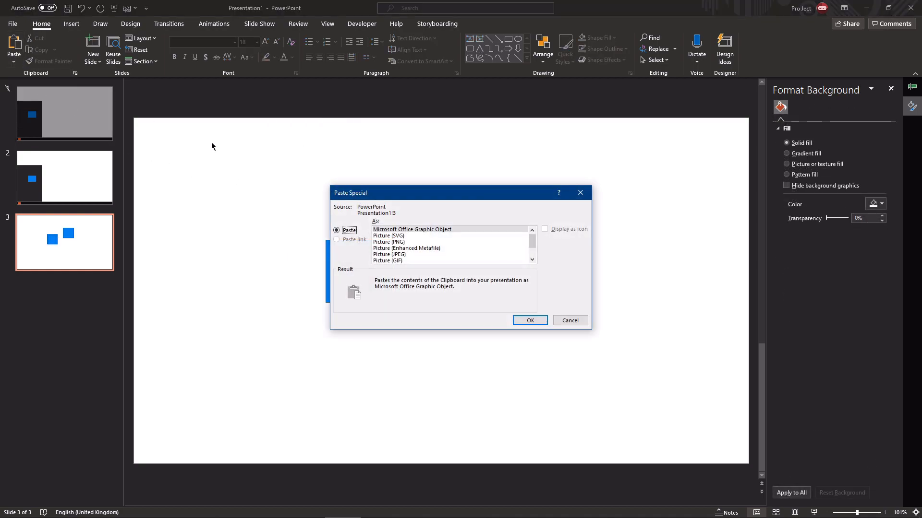
left_click(450, 257)
scroll(451, 259, "down", 1)
left_click(453, 261)
scroll(453, 259, "up", 1)
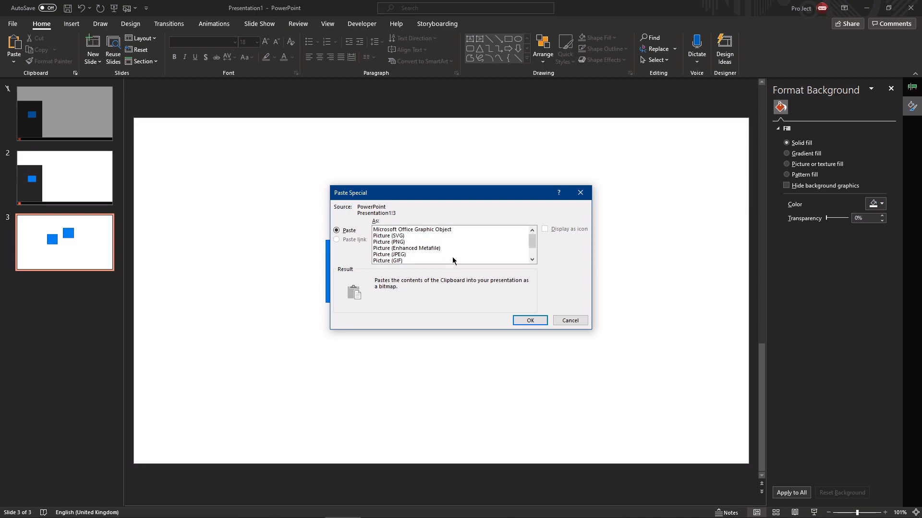
left_click(446, 241)
left_click(448, 236)
left_click(460, 256)
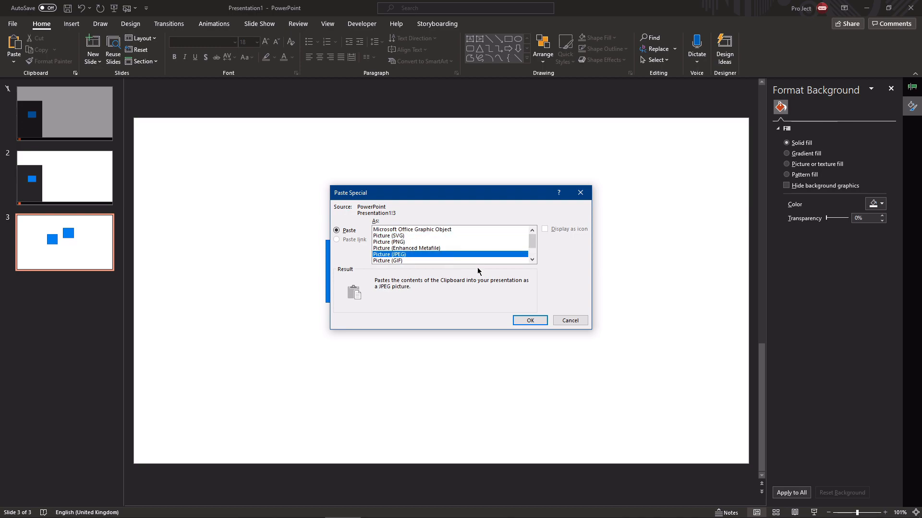
left_click(530, 320)
left_click_drag(439, 276, 525, 345)
key("Delete")
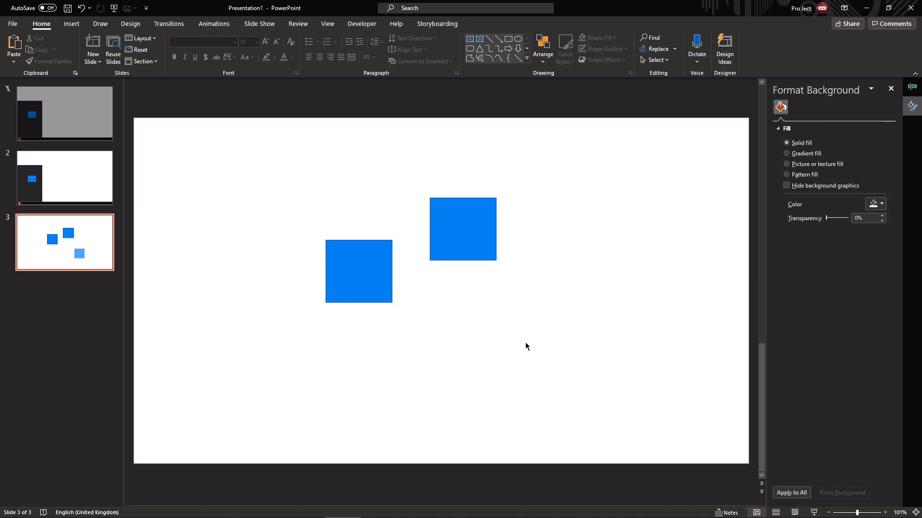
Move the right-hand rectangle to the slide's upper-left area and build a rising row of four evenly offset duplicates
left_click_drag(459, 223, 236, 194)
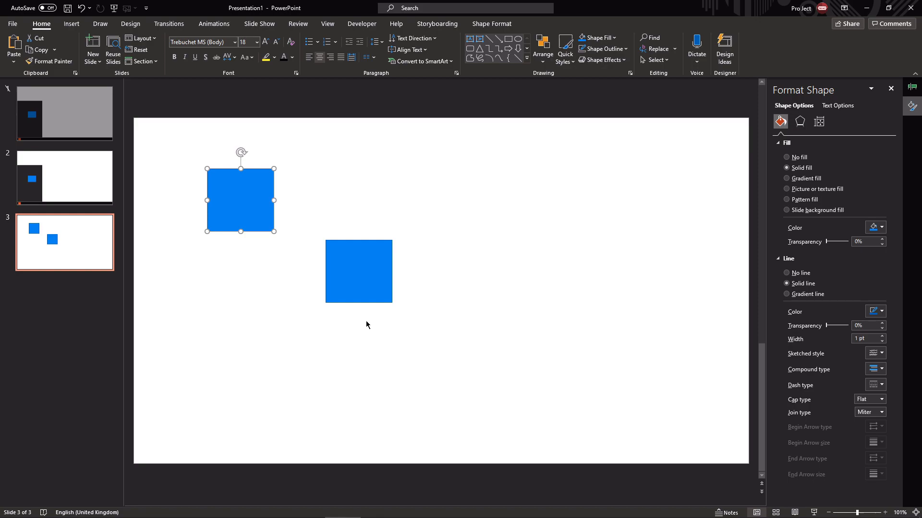
key("ctrl+d")
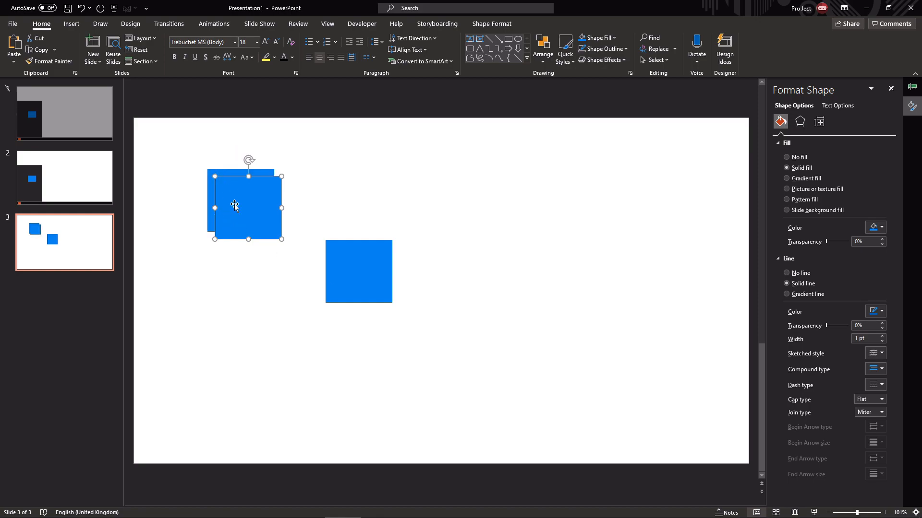
left_click_drag(248, 208, 259, 188)
key("ctrl+d")
key("ctrl+d")
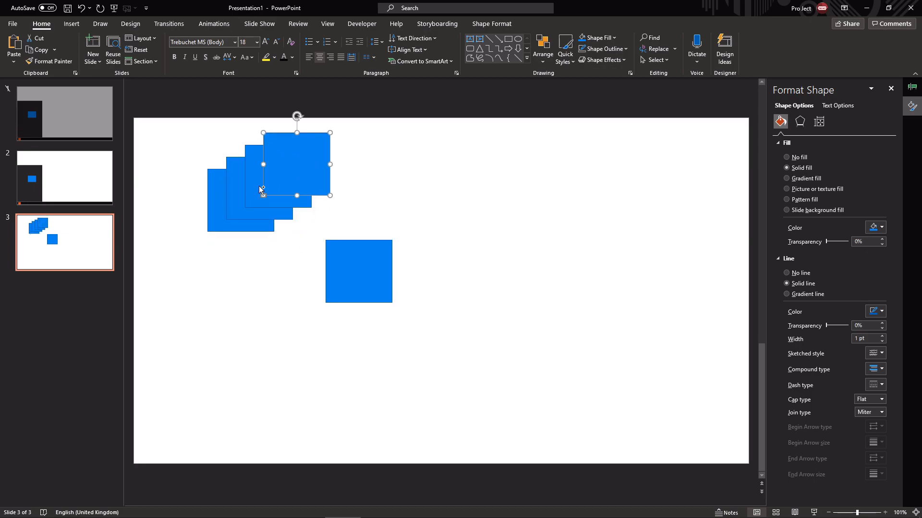
key("ctrl+d")
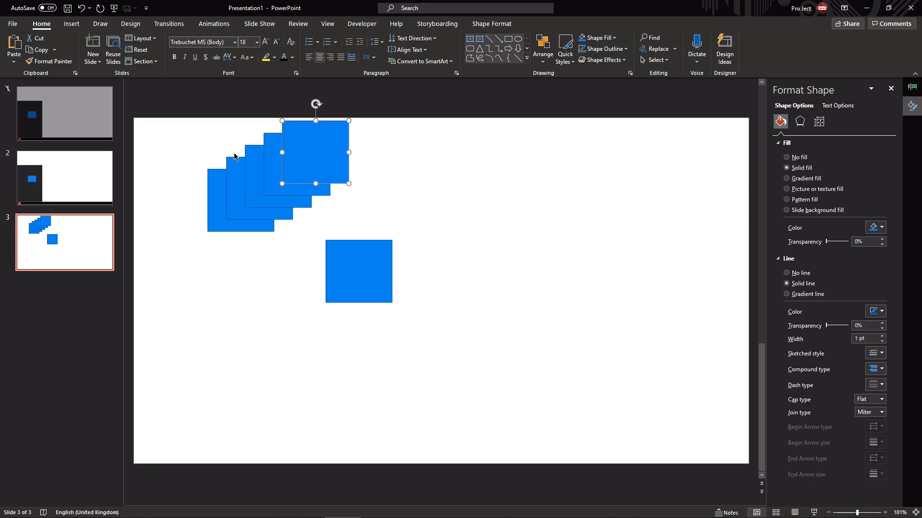
Lower the last duplicate, continue with evenly offset duplicates toward the lower right, and delete every rectangle except the first
left_click_drag(311, 147, 321, 195)
key("ctrl+d")
key("ctrl+d")
key("ctrl+d")
key("ctrl+d")
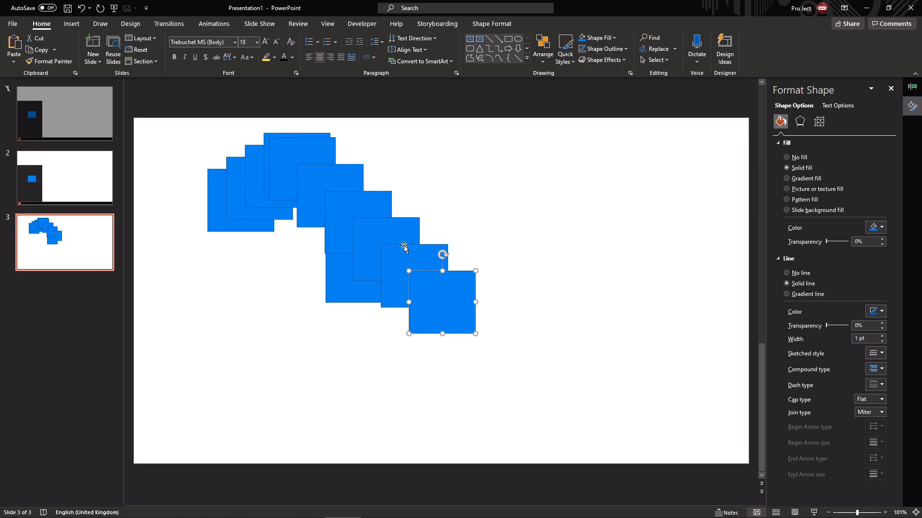
left_click_drag(573, 420, 217, 120)
key("Delete")
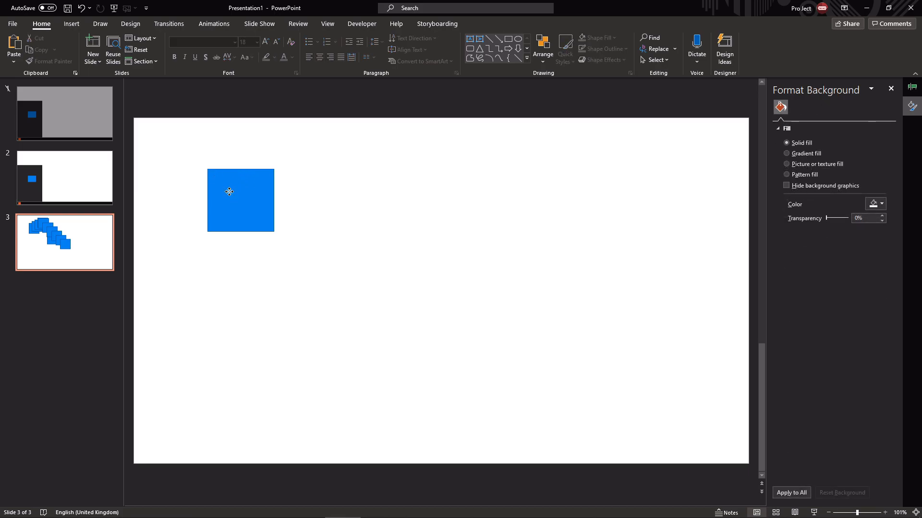
Create two copies of the remaining rectangle, one near the slide's upper centre and one in the lower-right area
left_click(228, 195)
left_click_drag(461, 301, 578, 337)
left_click(499, 181)
left_click(579, 385)
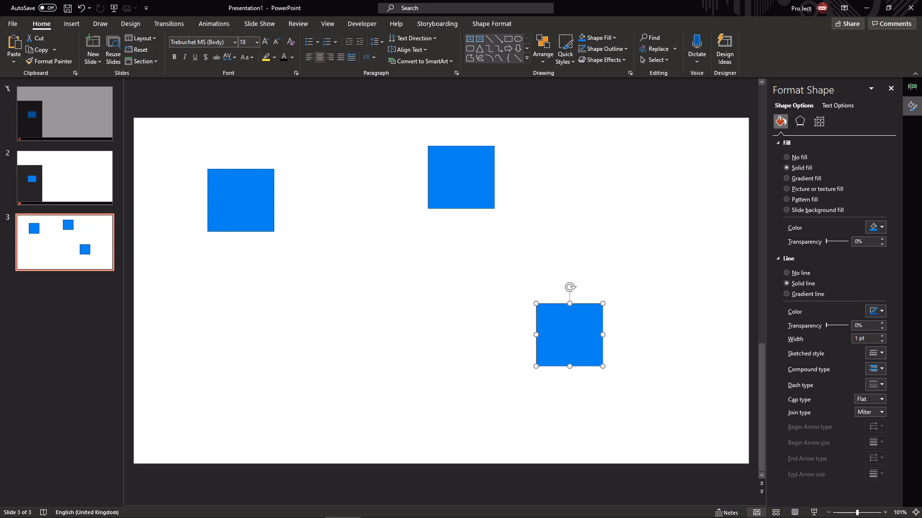
Arrange the three rectangles on the slide's left half, two stacked vertically and one offset to the right between them
left_click_drag(229, 202, 429, 282)
left_click_drag(446, 207, 278, 266)
left_click_drag(557, 349, 283, 380)
left_click_drag(431, 282, 361, 304)
Select all three rectangles together, clear the selection, and repeat the multiple selection in a different order
left_click(302, 255, "shift")
left_click(297, 350, "shift")
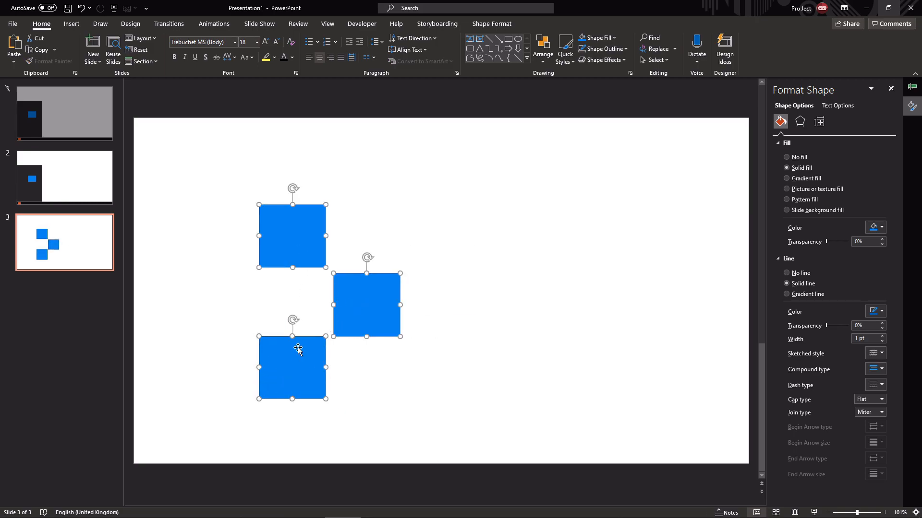
left_click(442, 416)
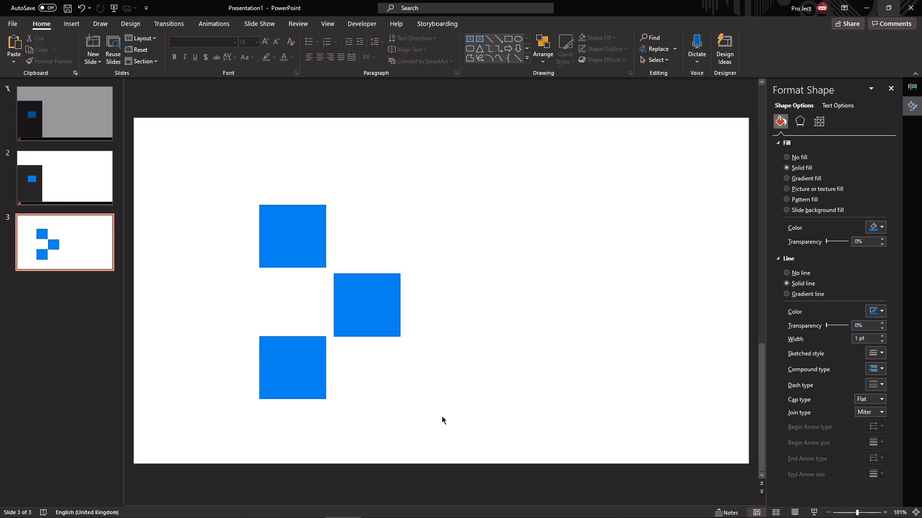
left_click(364, 307)
left_click(316, 366, "shift")
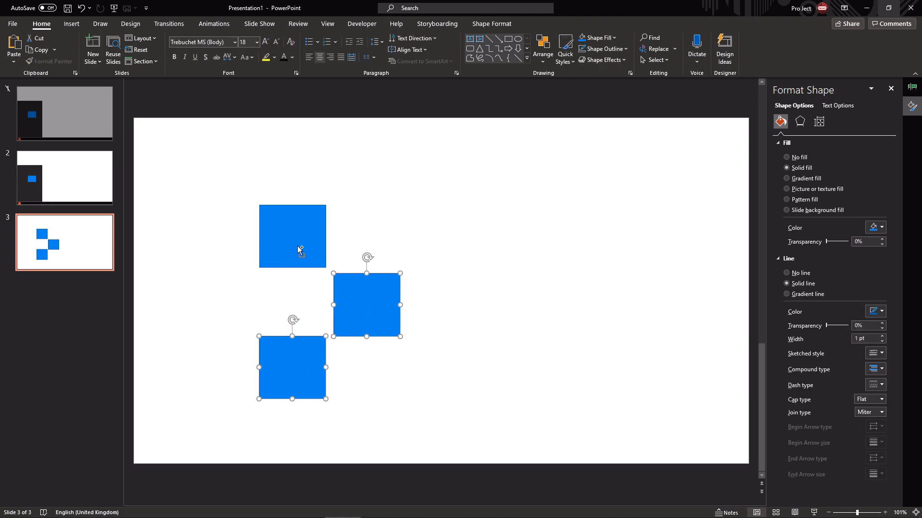
left_click(299, 248, "shift")
left_click(426, 392)
Move all three rectangles together up and slightly to the right, and group them
left_click(375, 320)
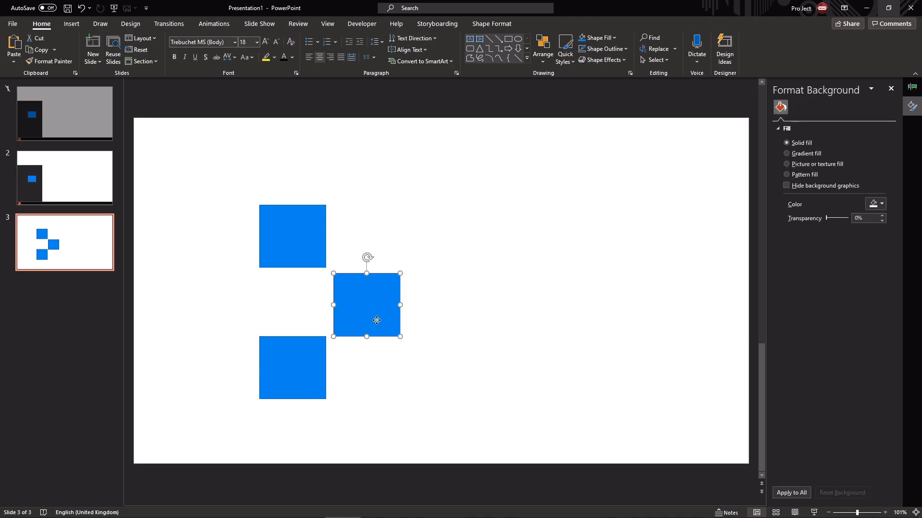
left_click(298, 353)
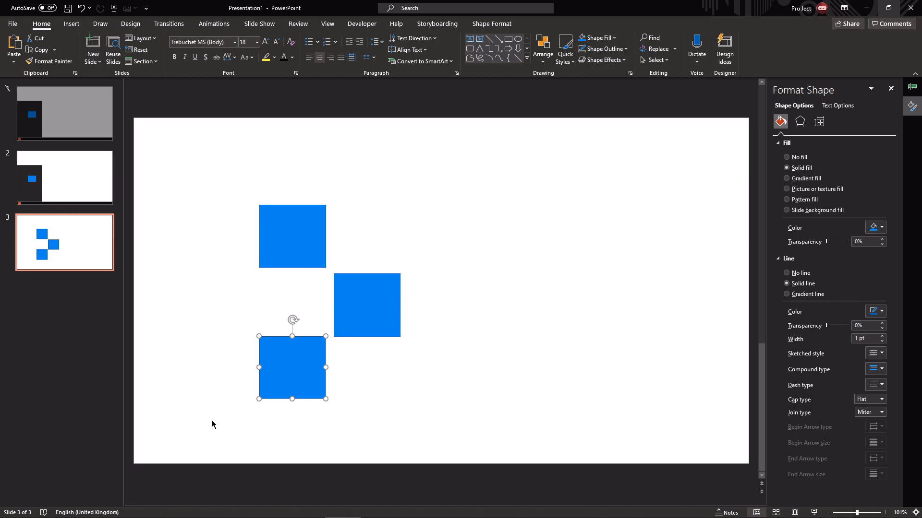
left_click(282, 230, "shift")
left_click(353, 290, "shift")
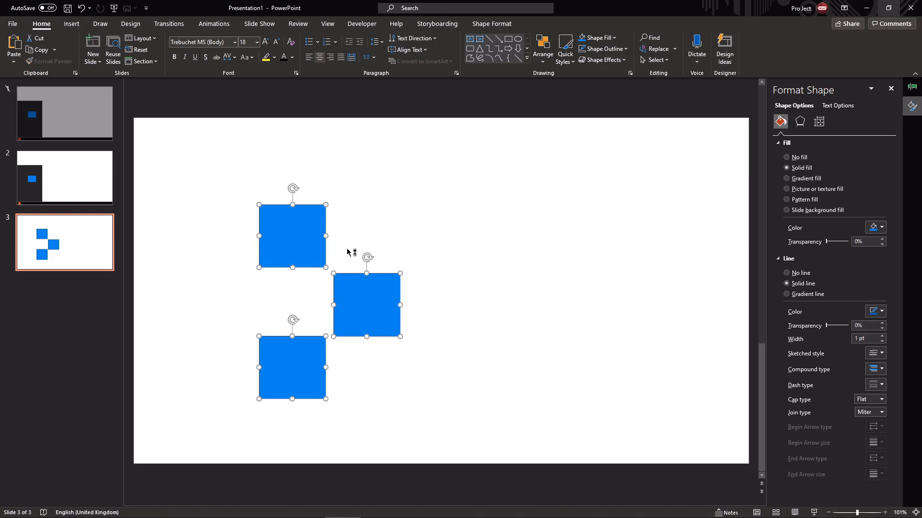
left_click_drag(360, 305, 286, 262)
left_click_drag(286, 262, 396, 275)
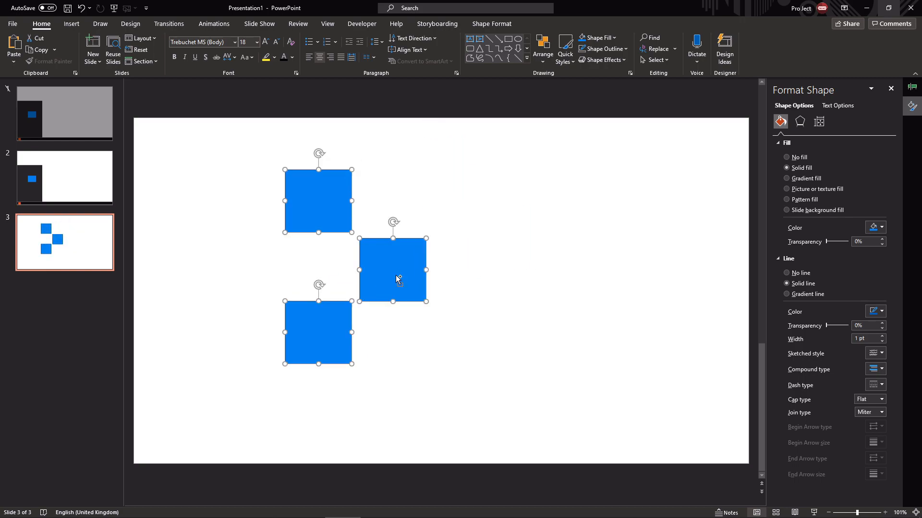
key("ctrl+g")
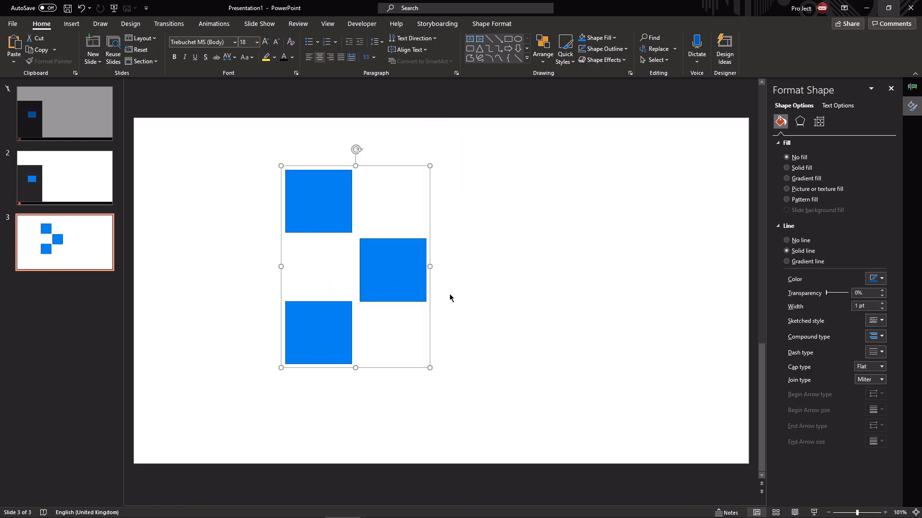
Scale the grouped rectangles up and down as one object in equal increments, ending slightly smaller than the starting size
key("shift+Up")
key("shift+Up")
key("shift+Up")
key("shift+Up")
key("shift+Down")
key("shift+Down")
key("shift+Down")
key("shift+Down")
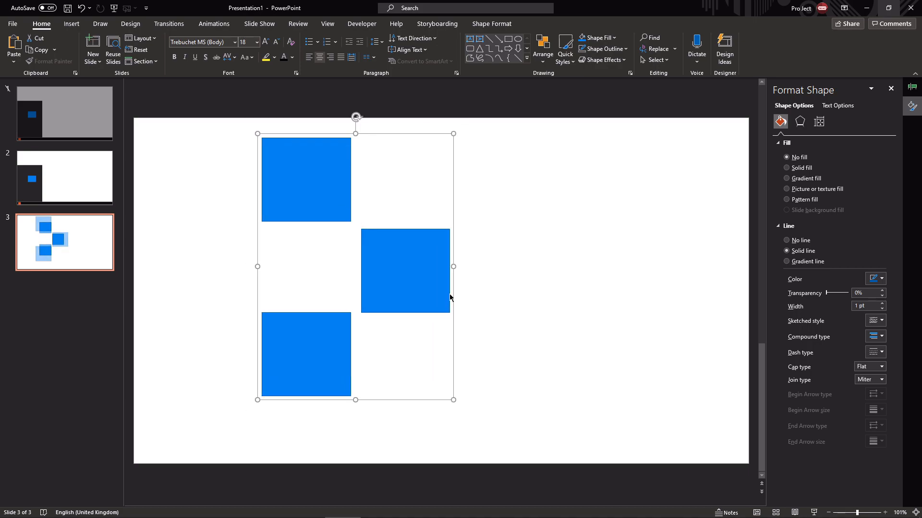
key("shift+Down")
key("shift+Down")
key("shift+Down")
key("shift+Down")
key("shift+Down")
key("shift+Up")
key("shift+Up")
key("shift+Up")
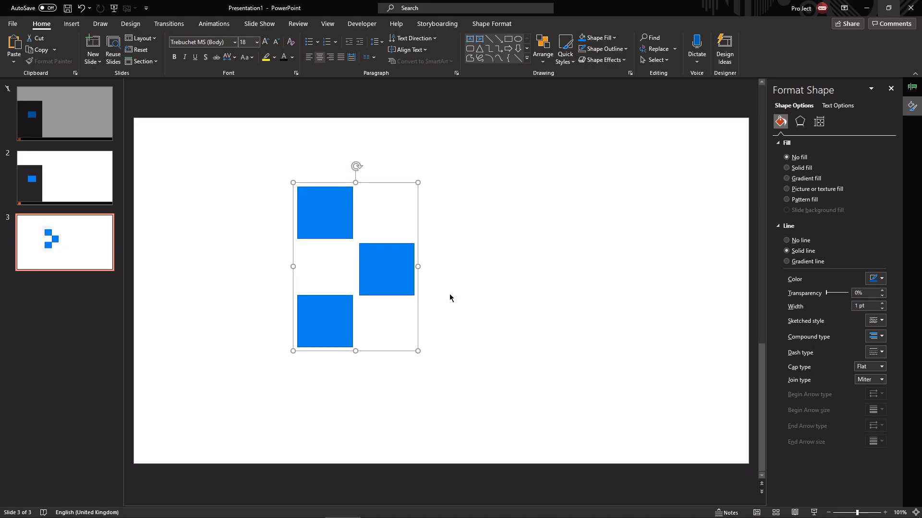
Ungroup the three rectangles and shrink each one about its own centre in equal increments
key("ctrl+shift+g")
key("shift+Down")
key("shift+Down")
key("shift+Down")
key("shift+Down")
key("shift+Down")
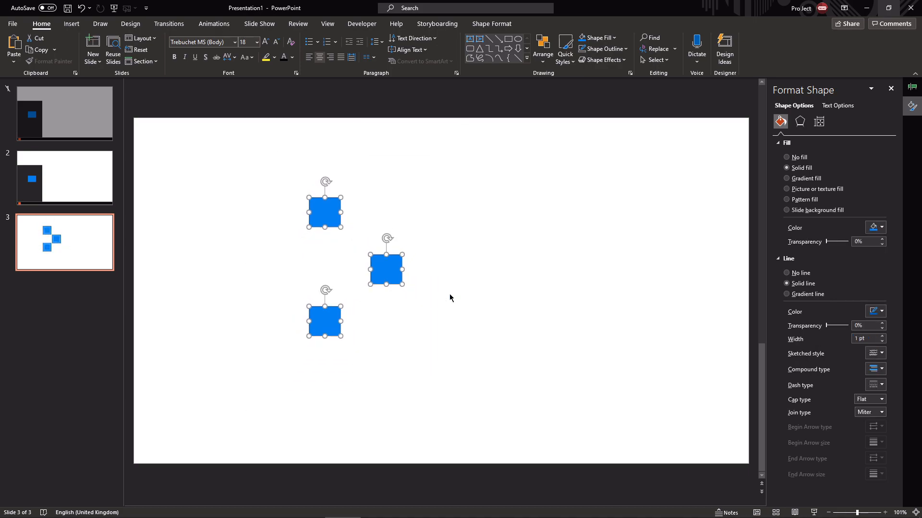
Enlarge the three ungrouped rectangles until their corners meet, and reduce them again so gaps separate them
key("shift+Up")
key("shift+Up")
key("shift+Up")
key("shift+Up")
key("shift+Up")
key("shift+Up")
key("shift+Up")
key("shift+Up")
key("shift+Down")
key("shift+Down")
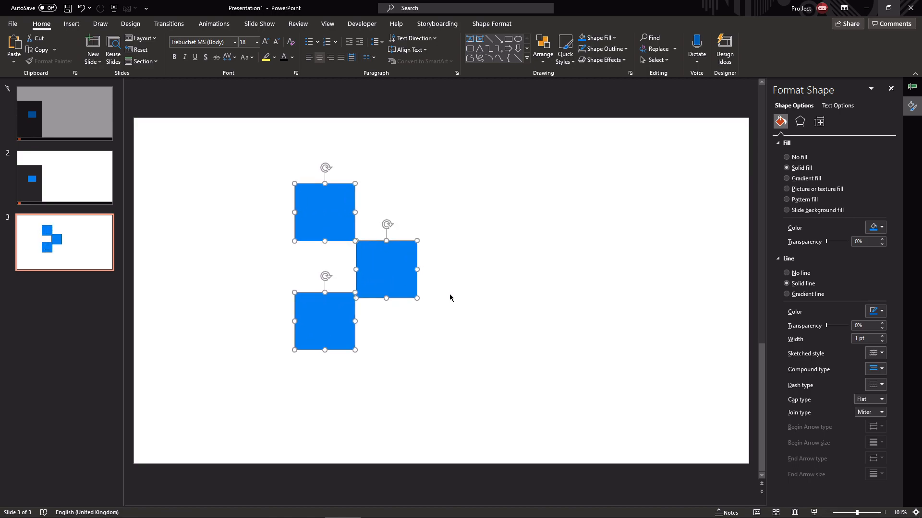
key("shift+Down")
key("shift+Down")
key("shift+Down")
Group the three rectangles again and rotate the group clockwise in equal increments
key("ctrl+g")
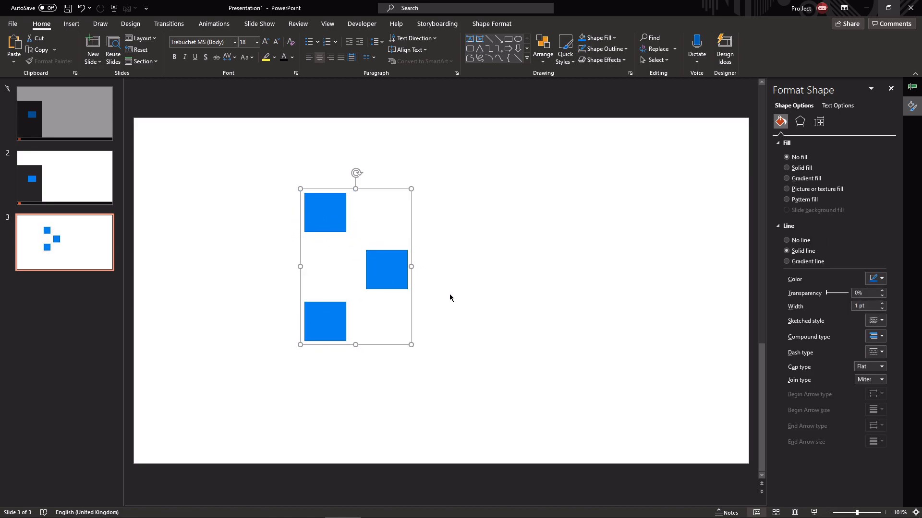
key("alt+Right")
key("alt+Right")
key("alt+Right")
key("alt+Right")
key("alt+Right")
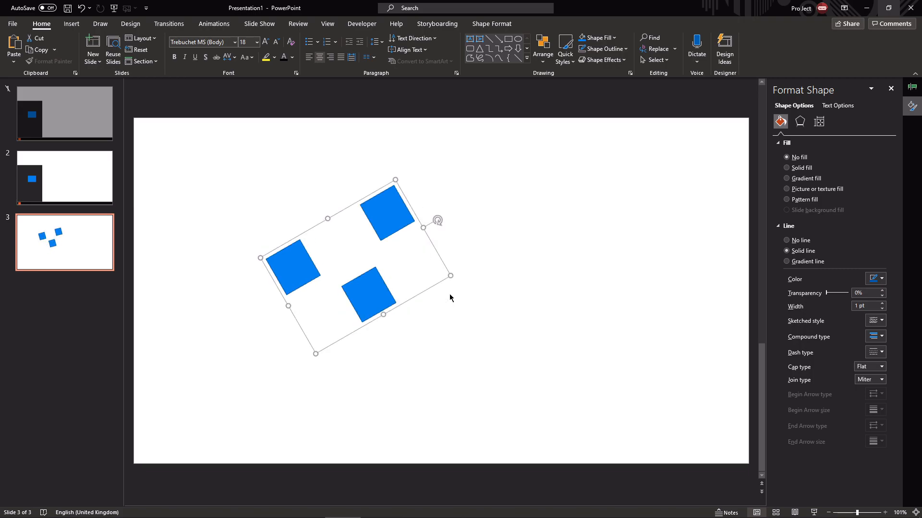
Rotate the group of three rectangles counterclockwise and partway back clockwise in equal increments
key("alt+Left")
key("alt+Left")
key("alt+Left")
key("alt+Left")
key("alt+Left")
key("alt+Right")
key("alt+Right")
key("alt+Right")
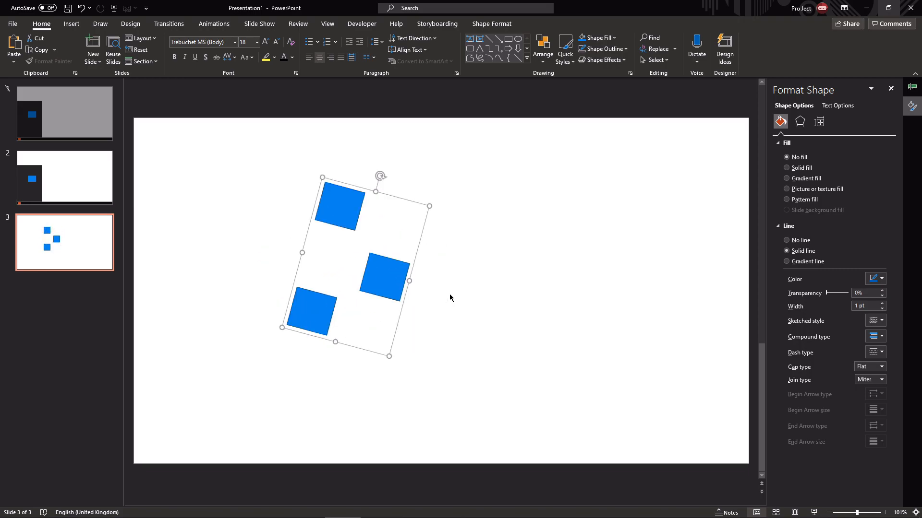
Rotate the ungrouped rectangles about their own centres, and regroup them to turn the whole group until the rectangles are upright
key("ctrl+shift+g")
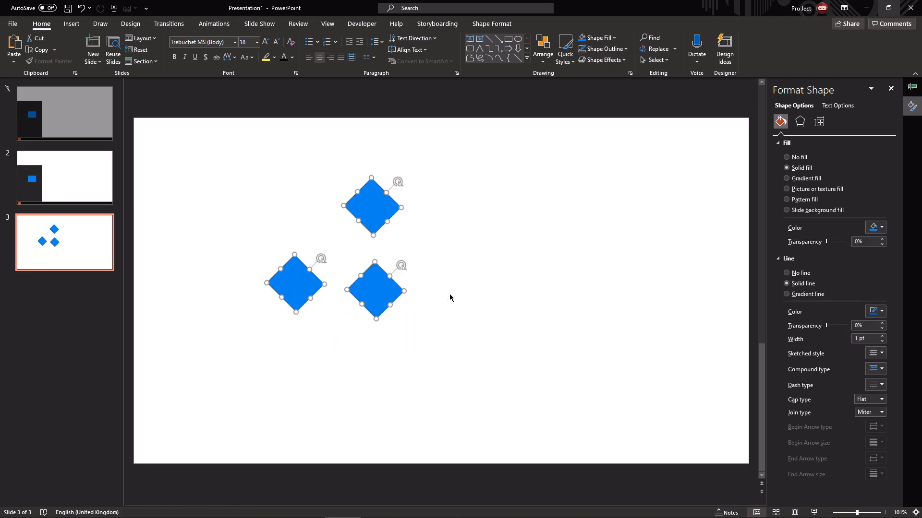
key("ctrl+g")
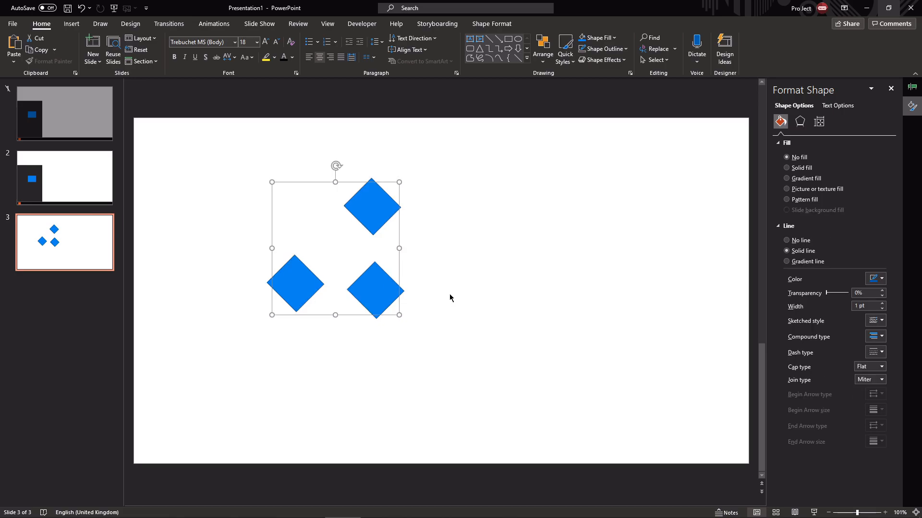
key("alt+Left")
key("alt+Left")
key("alt+Left")
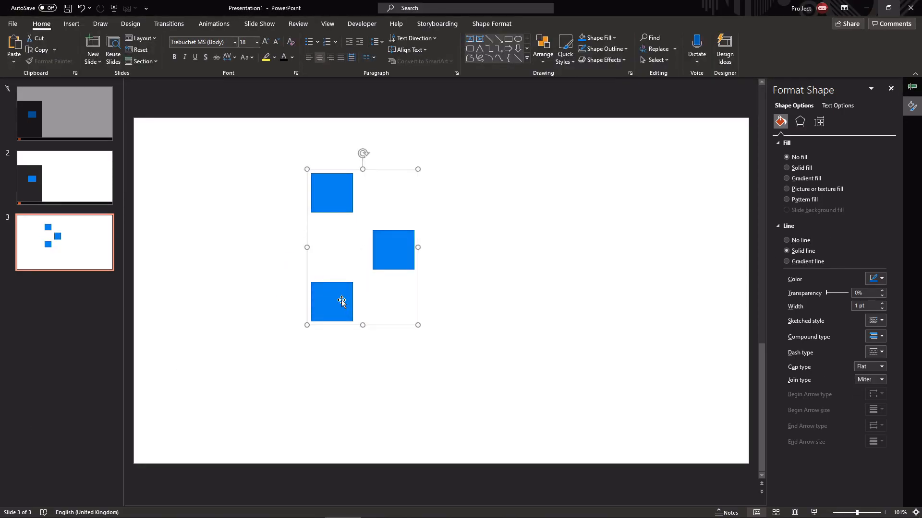
Ungroup the rectangles and give all three a gradient line, shifting a middle gradient stop slightly toward the start
key("ctrl+shift+g")
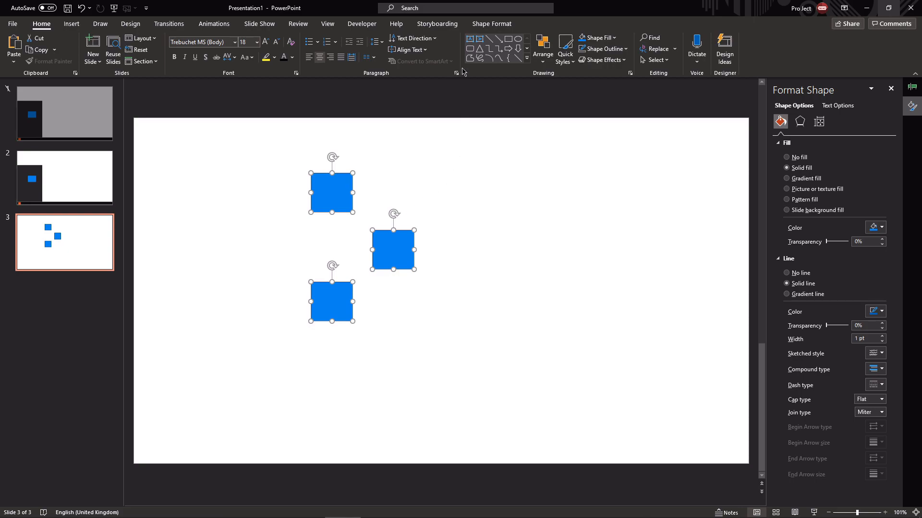
left_click(492, 23)
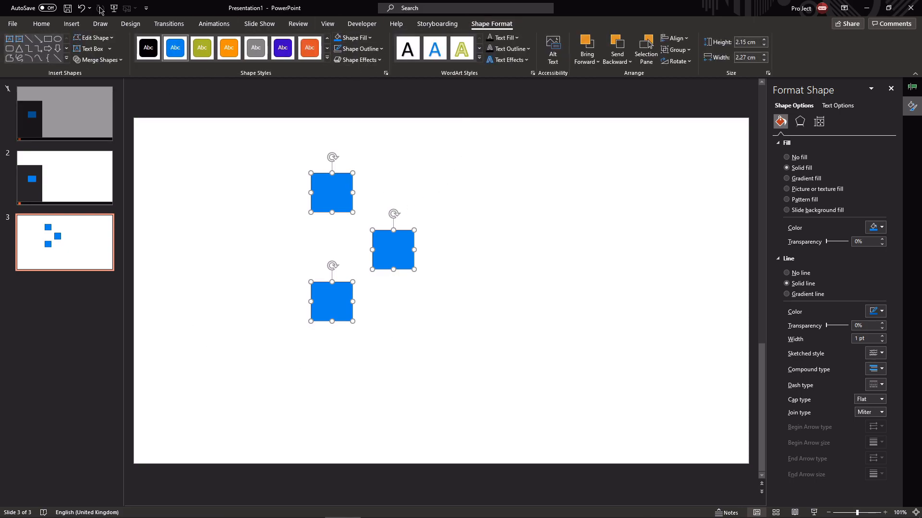
left_click(365, 38)
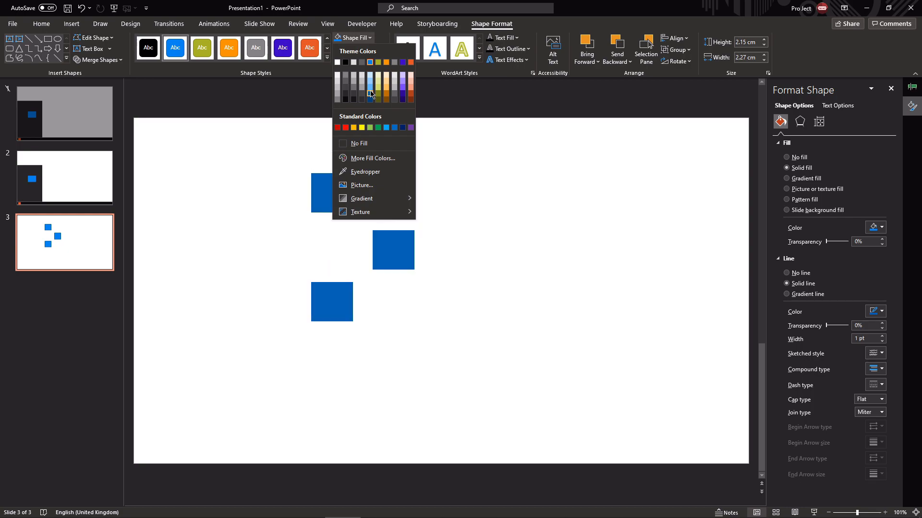
left_click(816, 295)
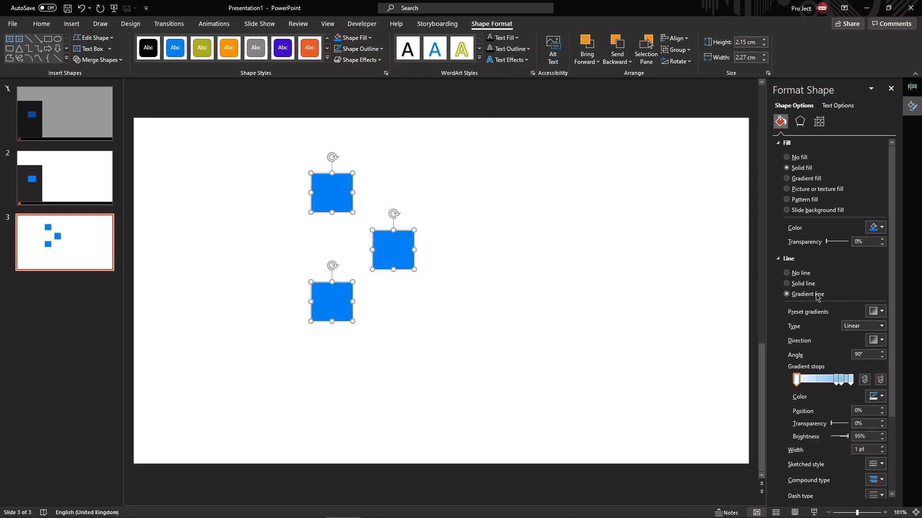
left_click_drag(832, 381, 830, 381)
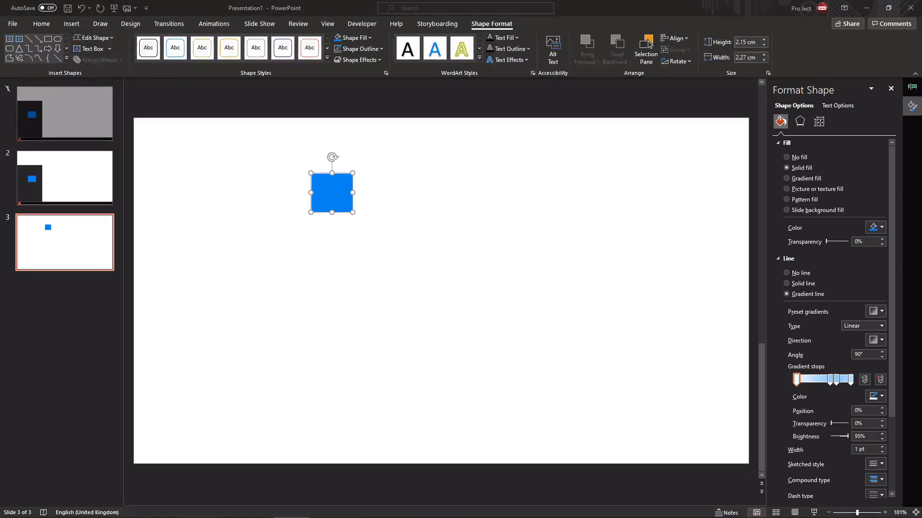
Enlarge the remaining blue rectangle to about 15.97 cm wide and 9.81 cm high, and put the text "fdsfdjsiojfoi" in it
left_click_drag(352, 214, 601, 351)
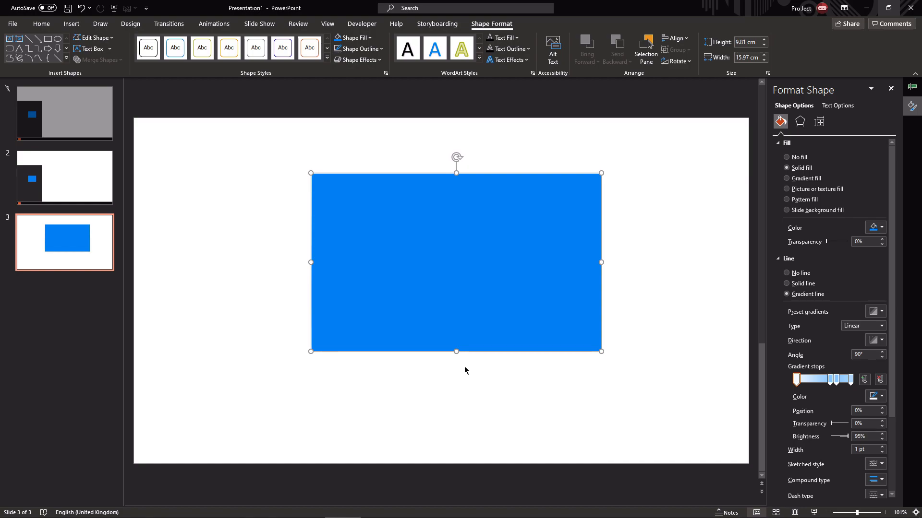
type("isajfidsjoi")
key("ctrl+z")
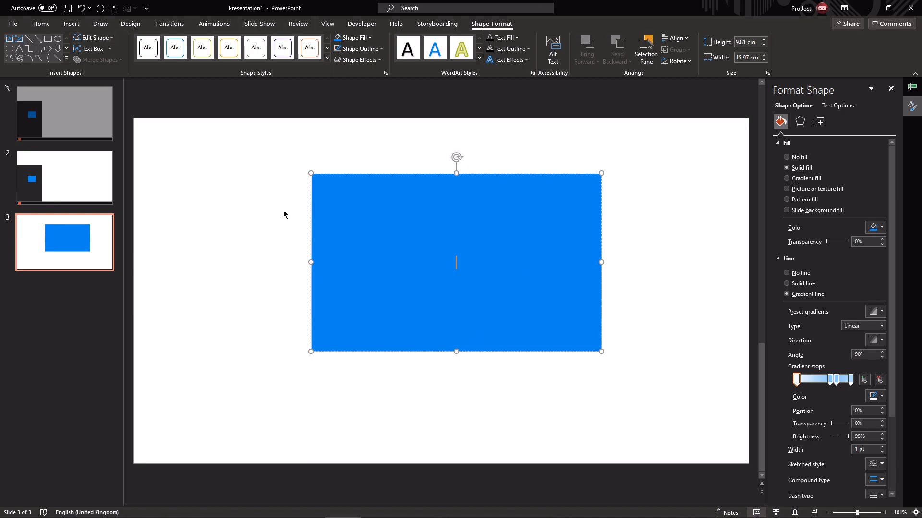
type("fdsfdjsiojfoi")
key("Escape")
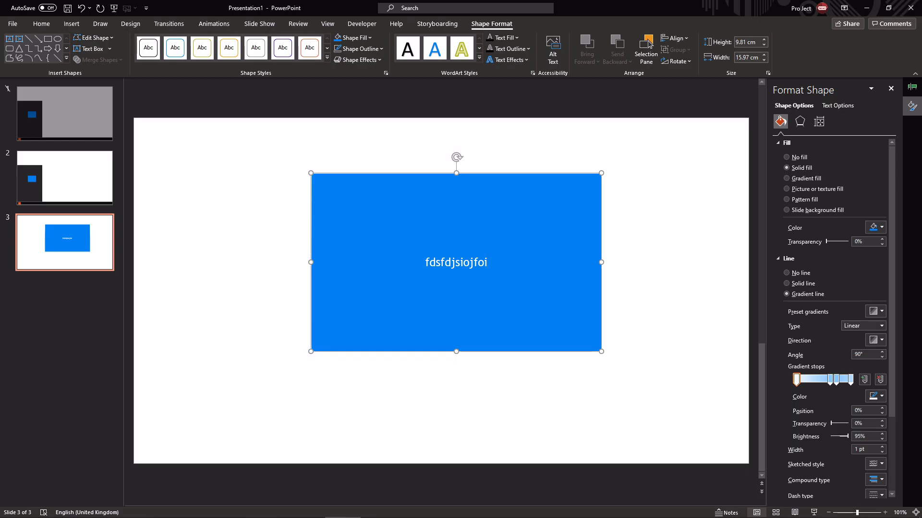
Enlarge the text inside the blue rectangle in small font size increments
key("ctrl+bracketright")
key("ctrl+bracketright")
key("ctrl+bracketright")
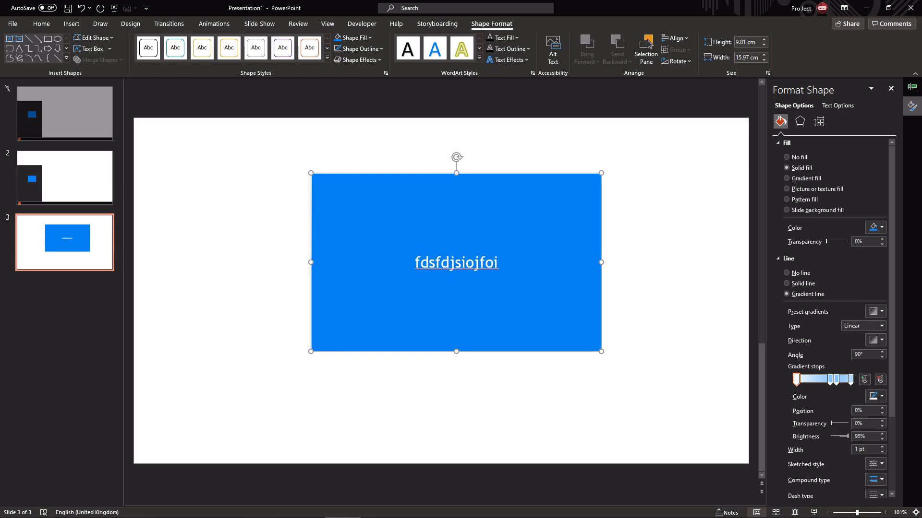
Shrink and enlarge the rectangle's text through the preset font sizes, ending at 66 pt, and compare with the list of sizes
key("ctrl+shift+comma")
key("ctrl+shift+comma")
key("ctrl+shift+comma")
key("ctrl+shift+comma")
key("ctrl+shift+period")
key("ctrl+shift+period")
key("ctrl+shift+period")
key("ctrl+shift+period")
key("ctrl+shift+period")
key("ctrl+shift+period")
key("ctrl+shift+period")
key("ctrl+shift+period")
key("ctrl+shift+period")
key("ctrl+shift+period")
key("ctrl+shift+period")
key("ctrl+shift+period")
key("ctrl+shift+period")
key("ctrl+shift+comma")
key("ctrl+shift+comma")
key("ctrl+shift+comma")
key("ctrl+shift+comma")
key("ctrl+shift+comma")
key("ctrl+shift+comma")
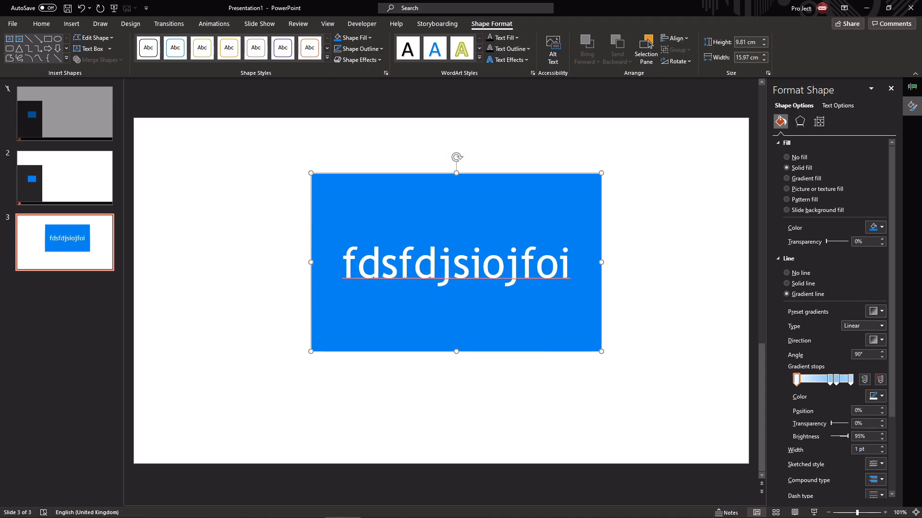
key("ctrl+shift+period")
key("ctrl+shift+period")
key("ctrl+shift+period")
key("ctrl+shift+period")
key("ctrl+shift+period")
key("ctrl+shift+period")
key("ctrl+shift+comma")
left_click(41, 23)
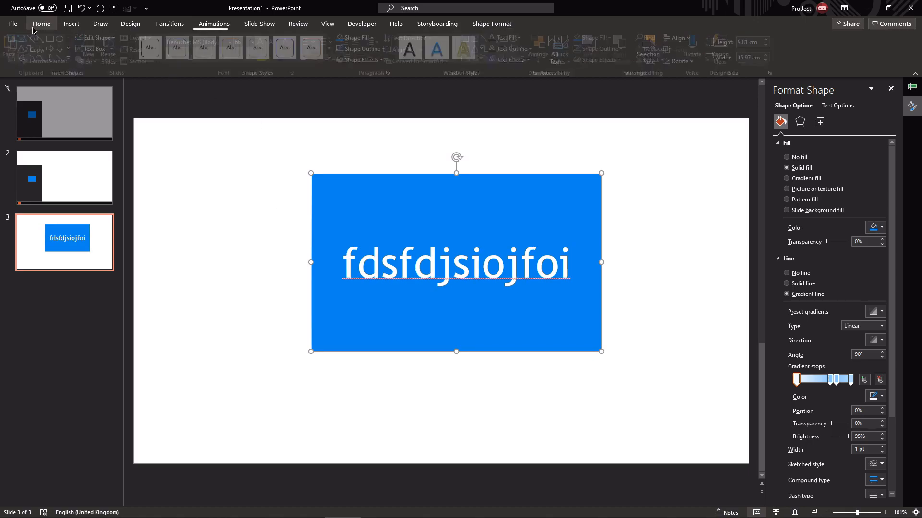
left_click(253, 42)
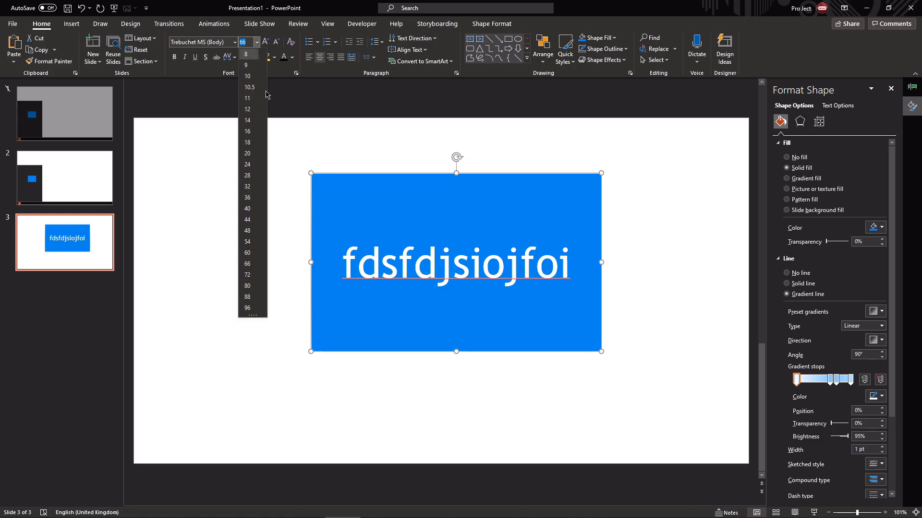
left_click(257, 42)
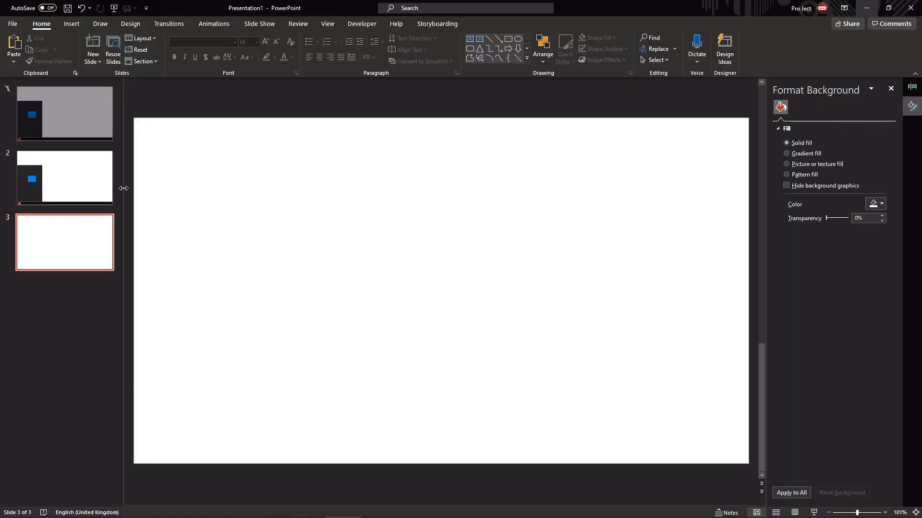
Copy all the shapes from slide 2 onto the emptied slide 3
left_click(94, 182)
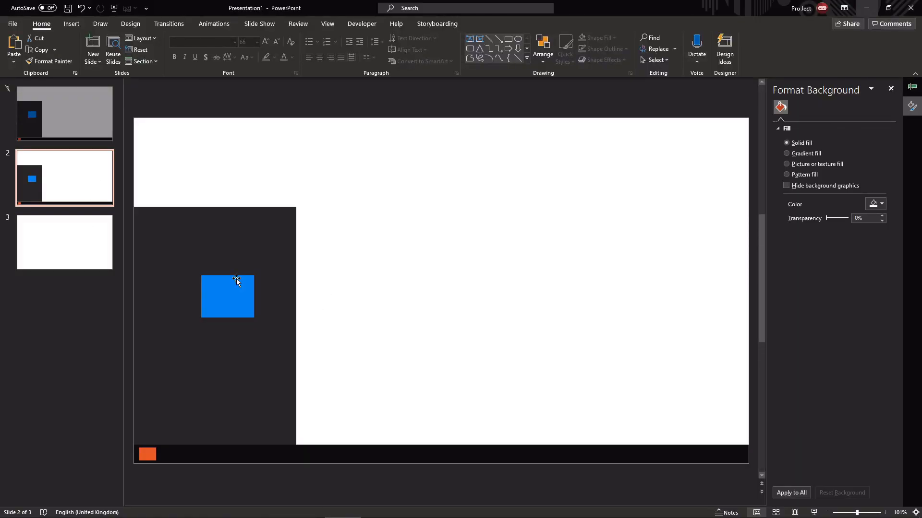
left_click(303, 295)
key("ctrl+a")
left_click(96, 272)
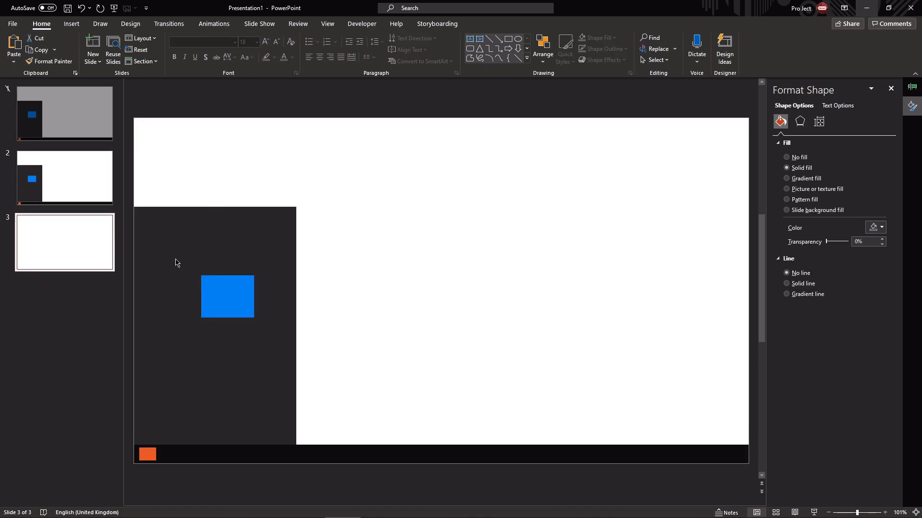
key("ctrl+v")
left_click(402, 283)
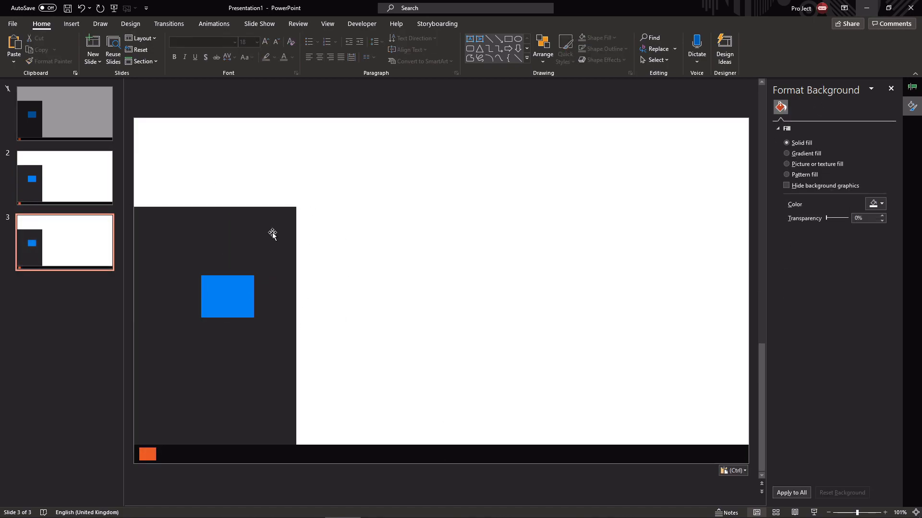
Reposition and duplicate the blue rectangle to form a two-by-two grid of four tiles in the upper part of the dark panel
left_click(222, 304)
left_click_drag(222, 304, 257, 298)
left_click(394, 220)
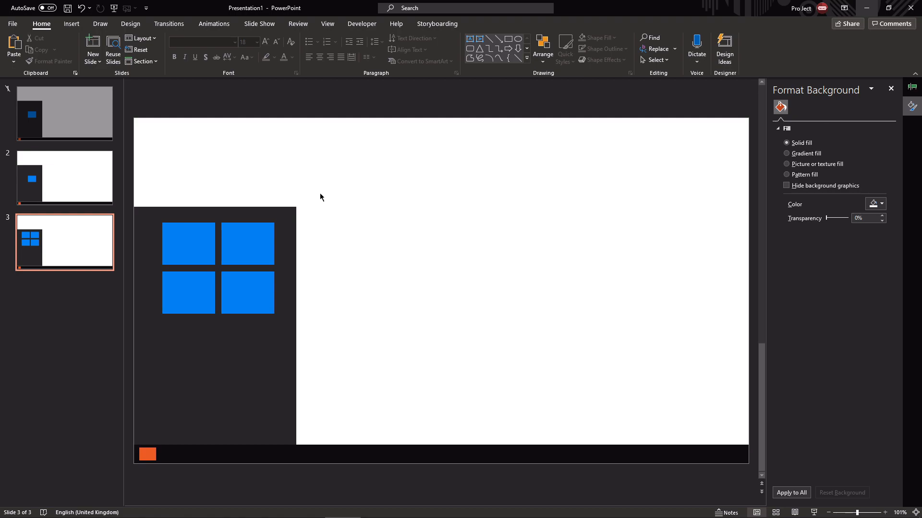
Group the dark panel with its four blue tiles, ungroup them, and group them again
left_click_drag(319, 193, 72, 454)
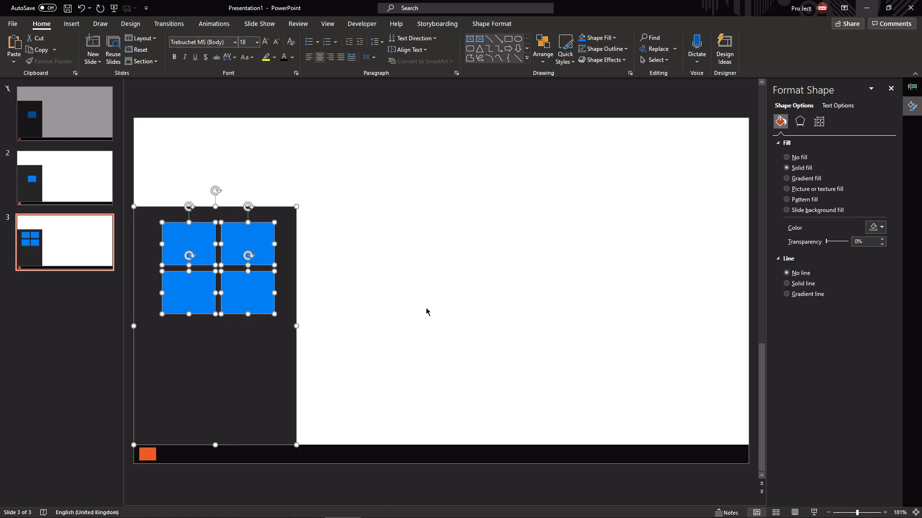
key("ctrl+g")
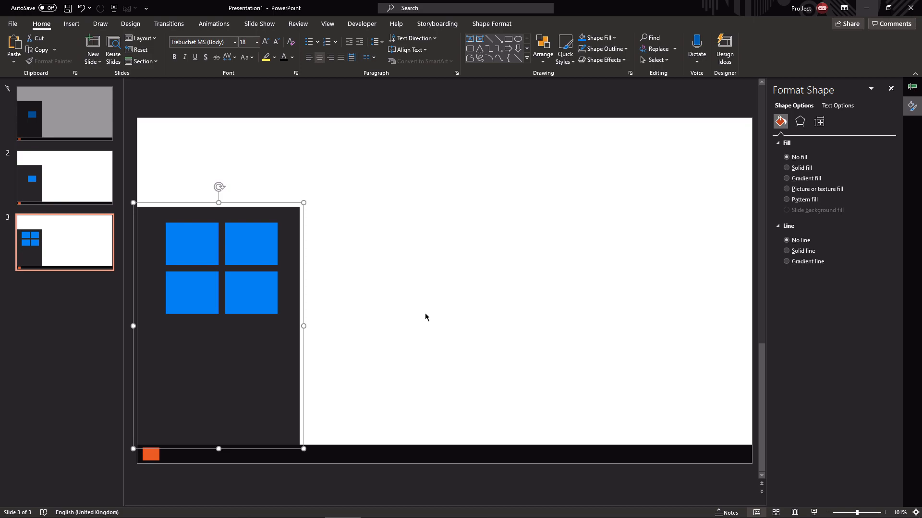
key("ctrl+shift+g")
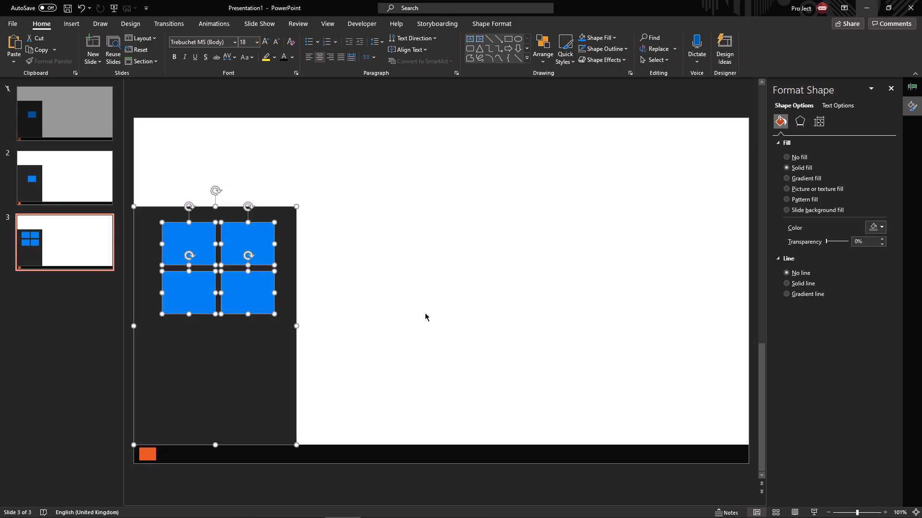
key("ctrl+g")
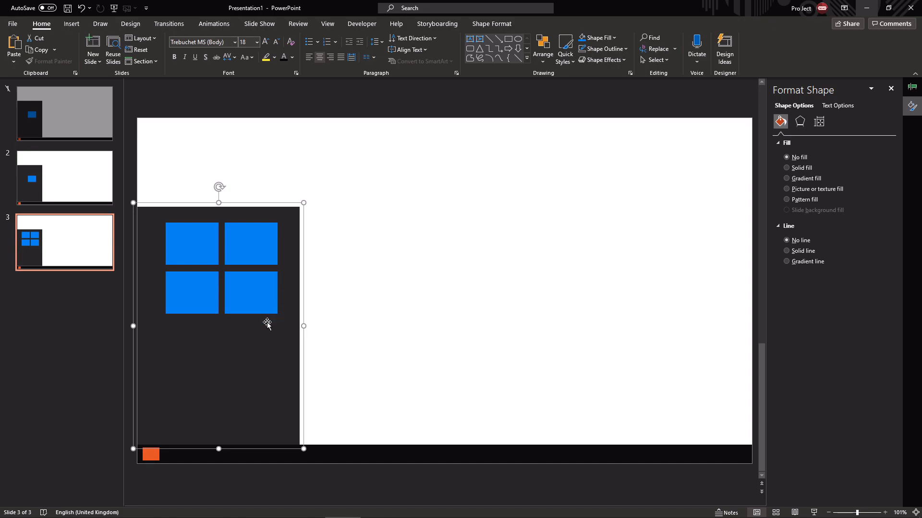
Apply a Fly In entrance animation to the dark panel group with the direction From Left
left_click(214, 23)
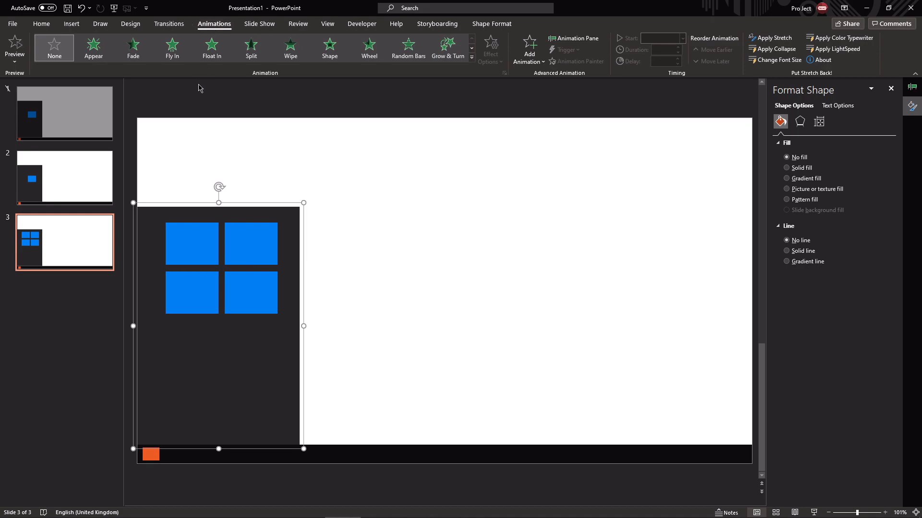
left_click(146, 56)
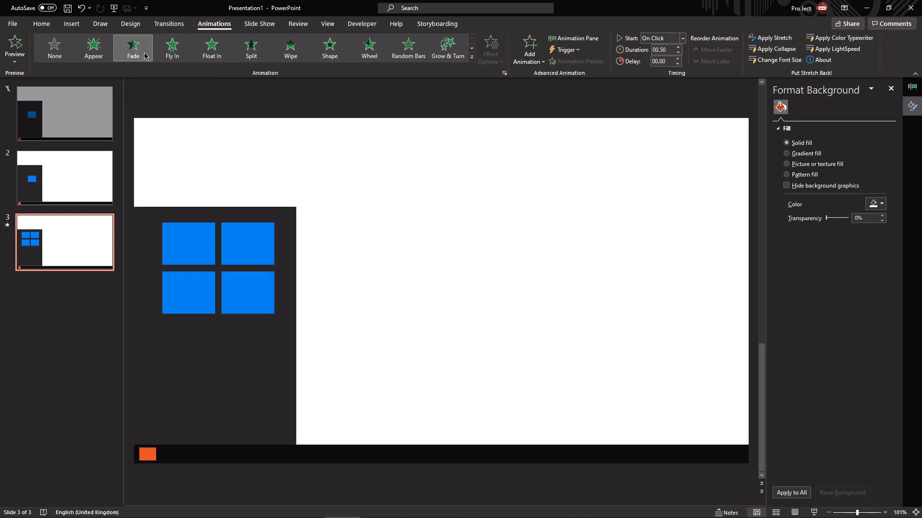
left_click(172, 48)
left_click(495, 56)
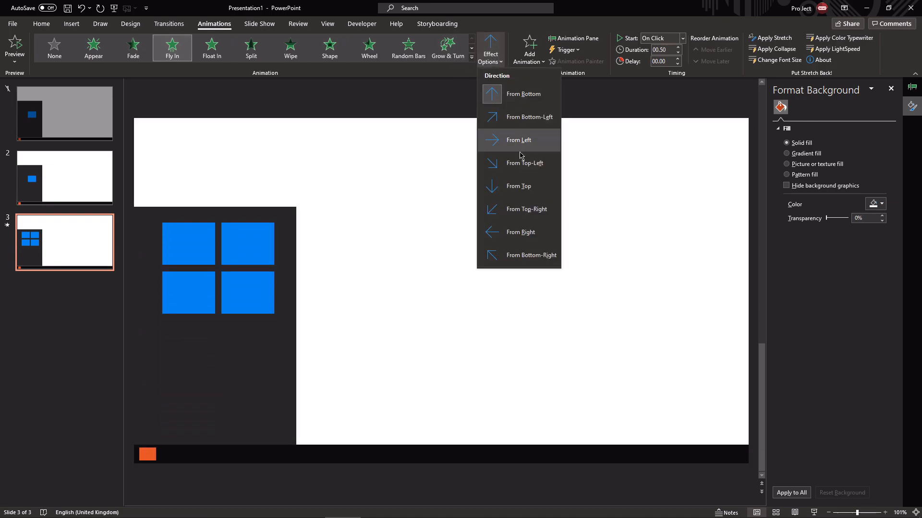
left_click(531, 140)
Add a smooth end to the group's Fly In animation through its effect options
left_click(911, 88)
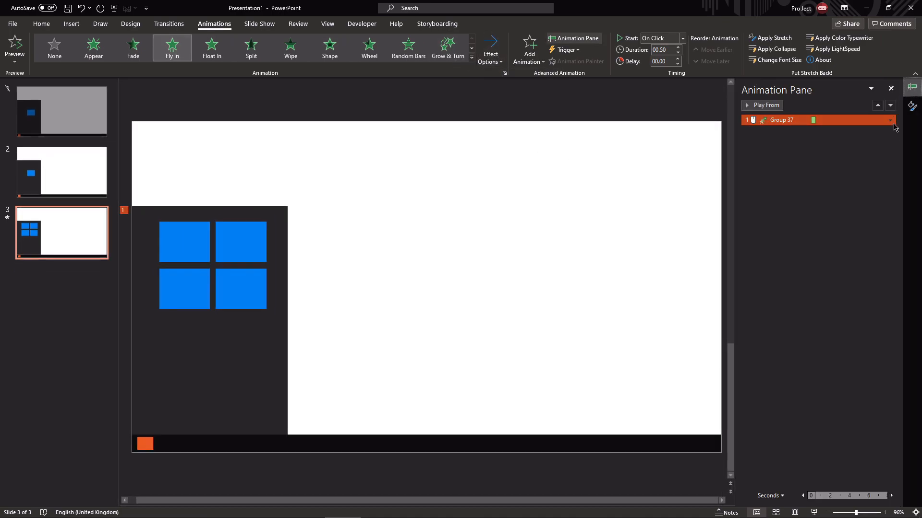
left_click(890, 120)
left_click(835, 166)
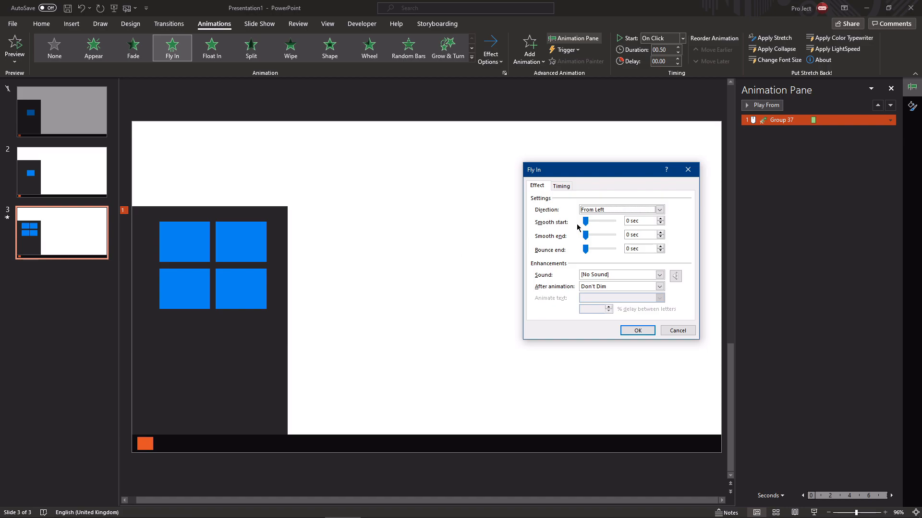
left_click_drag(585, 234, 613, 235)
left_click(630, 331)
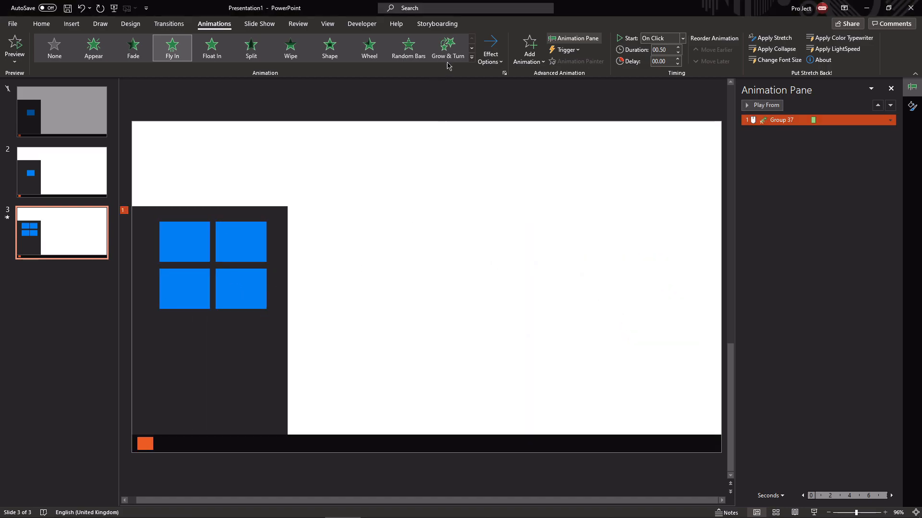
Add a Fly Out exit animation to the dark panel group with the direction To Left
left_click(529, 51)
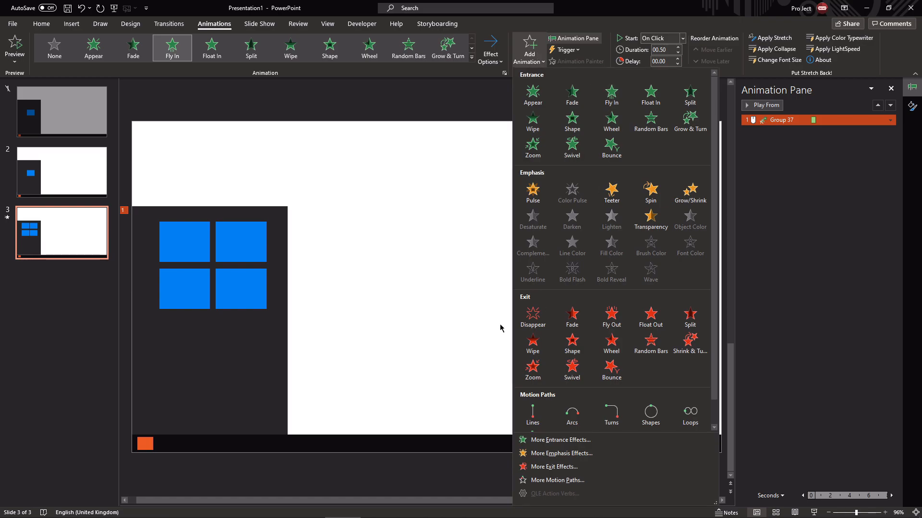
left_click(611, 316)
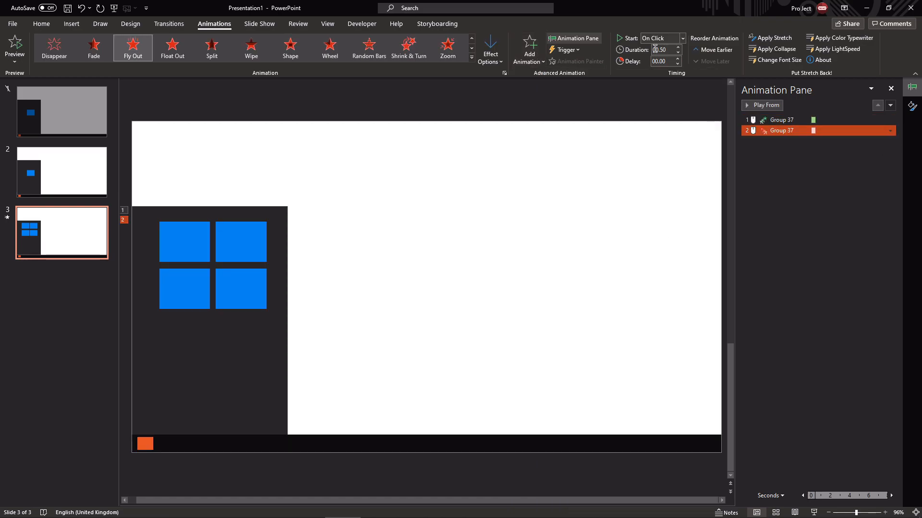
left_click(490, 52)
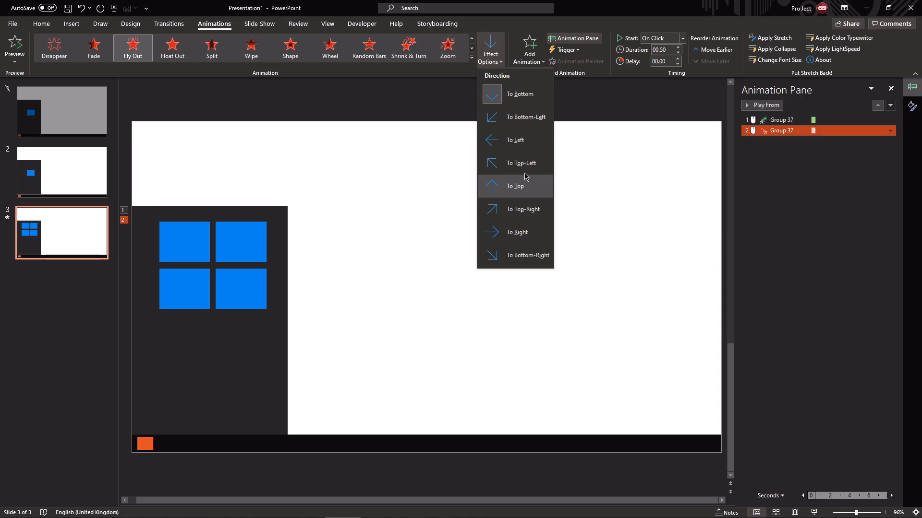
left_click(516, 140)
Adjust the smooth end of the dark panel group's Fly Out animation through its effect options
left_click(889, 131)
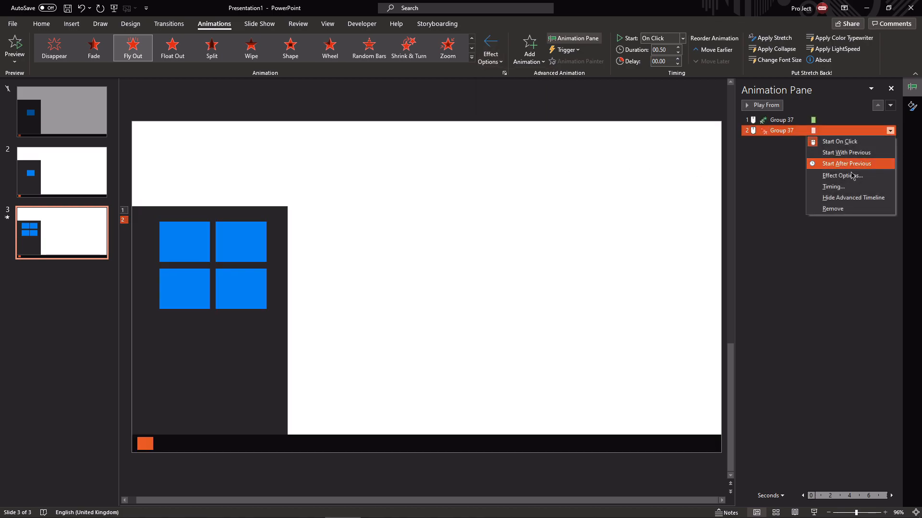
left_click(843, 176)
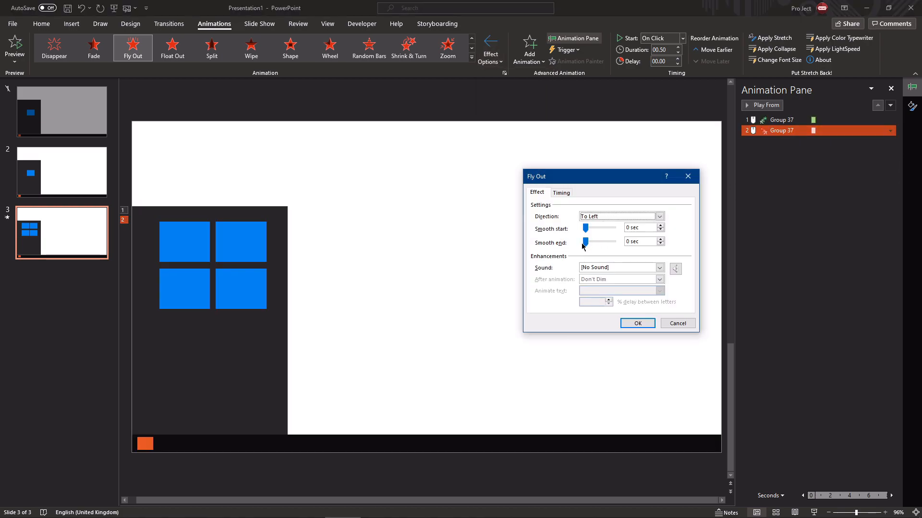
left_click(638, 324)
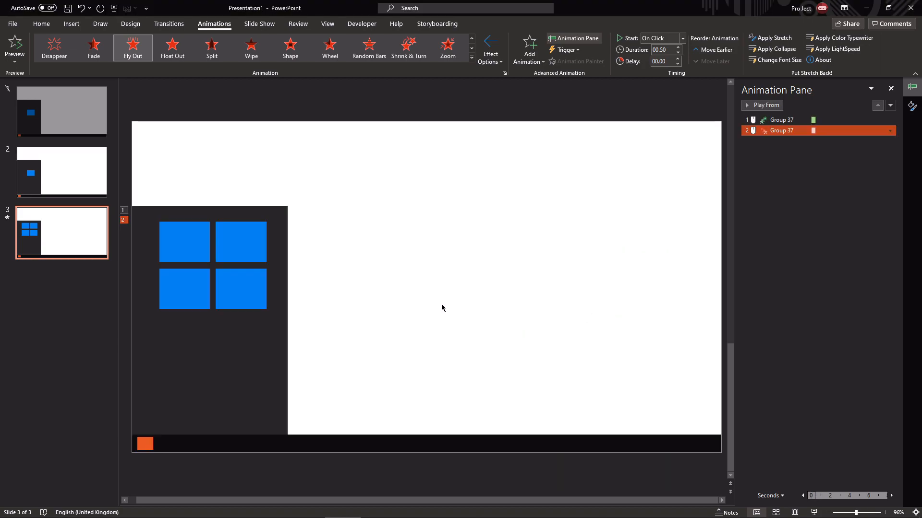
left_click(327, 289)
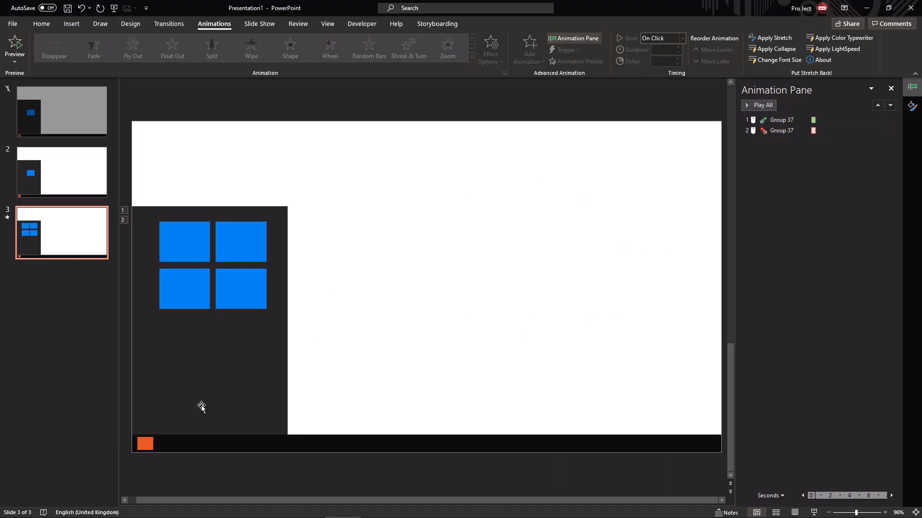
Add an Object Color emphasis animation to the orange square on the taskbar, using the orange theme colour
left_click(146, 444)
left_click(176, 431)
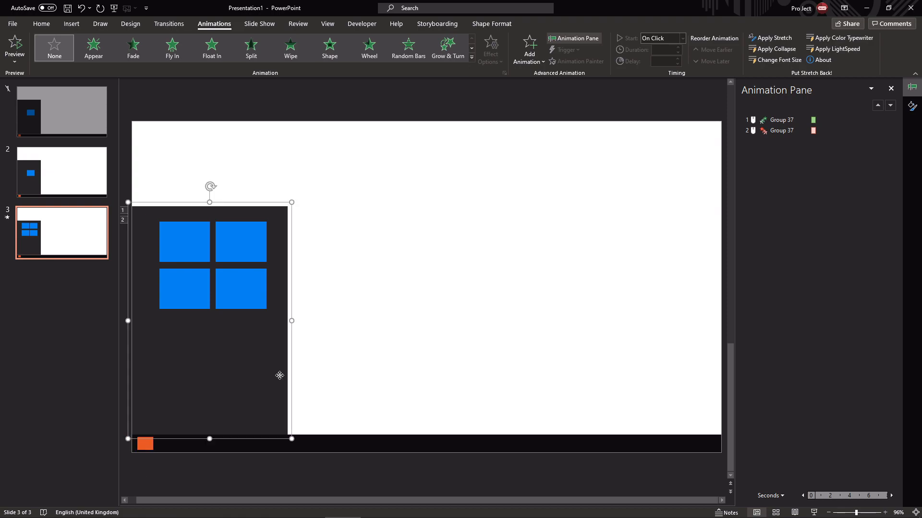
left_click(290, 374)
left_click(146, 446)
scroll(146, 446, "up", 5, "ctrl")
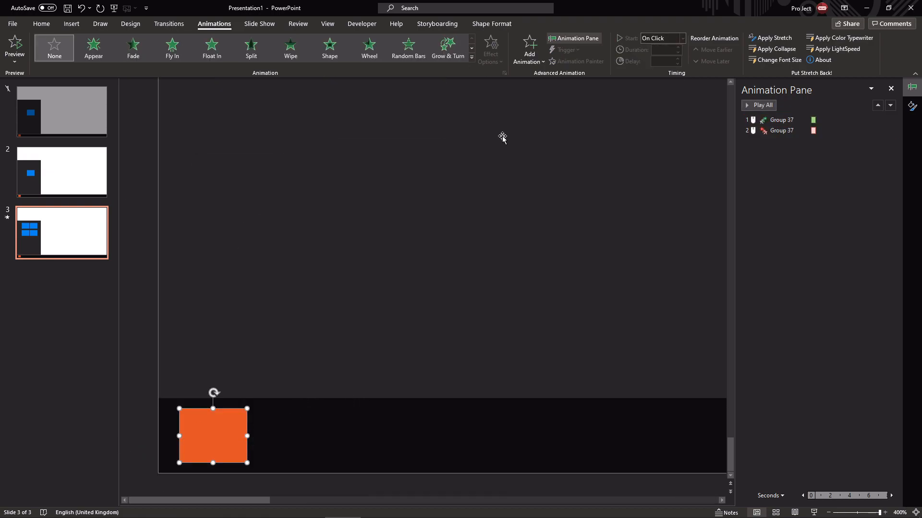
left_click(539, 59)
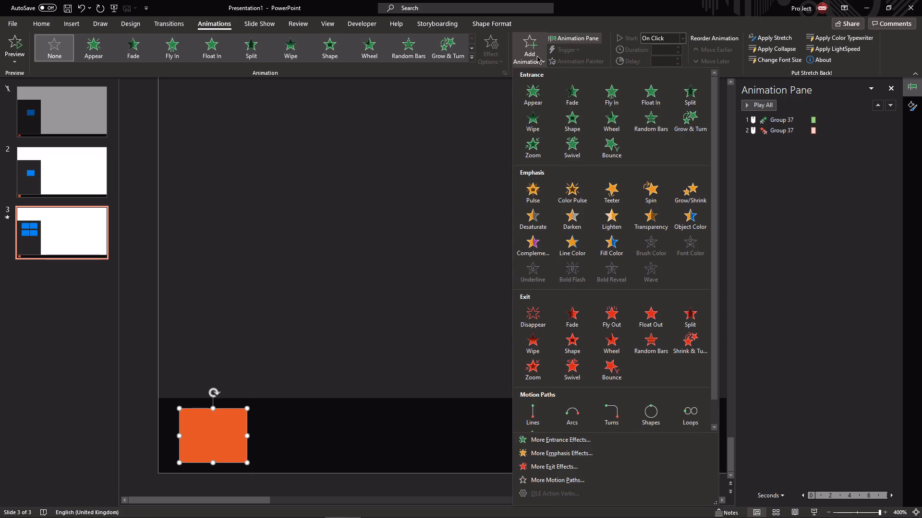
left_click(690, 231)
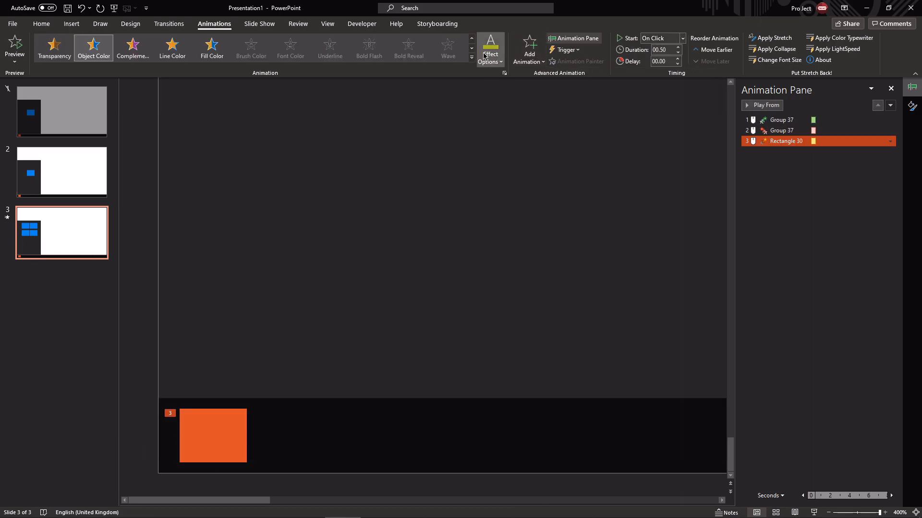
left_click(491, 51)
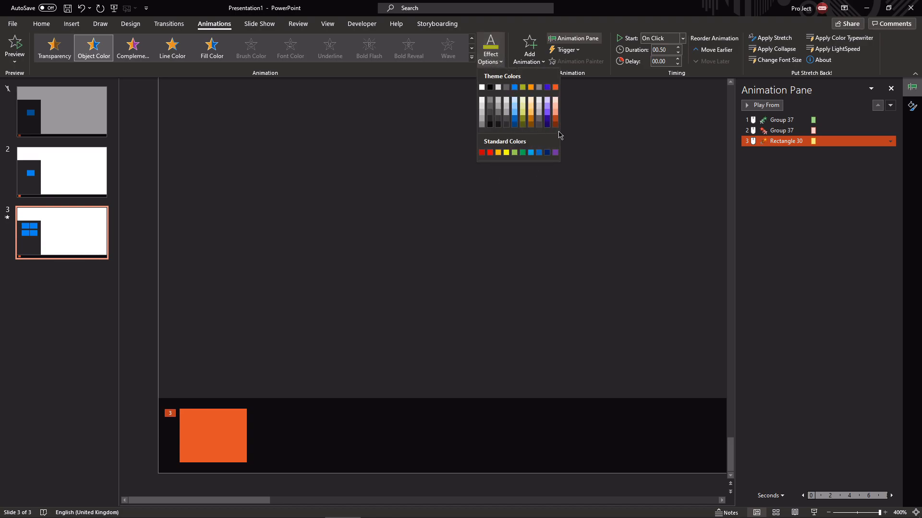
left_click(554, 88)
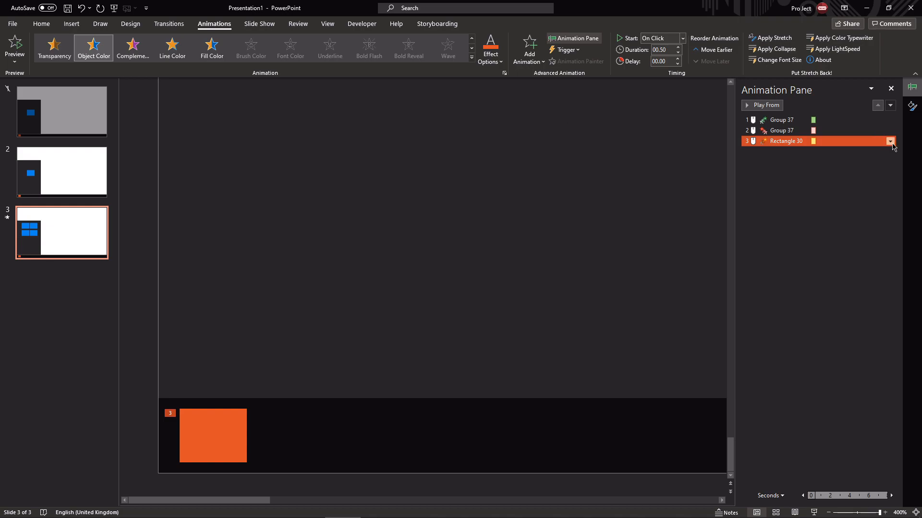
Shorten the orange square's Object Color animation to a duration of 0.20 seconds
left_click(890, 140)
left_click(858, 189)
left_click(690, 181)
left_click(313, 403)
Add a second Object Color emphasis animation to the orange square, using the blue theme colour
left_click(204, 437)
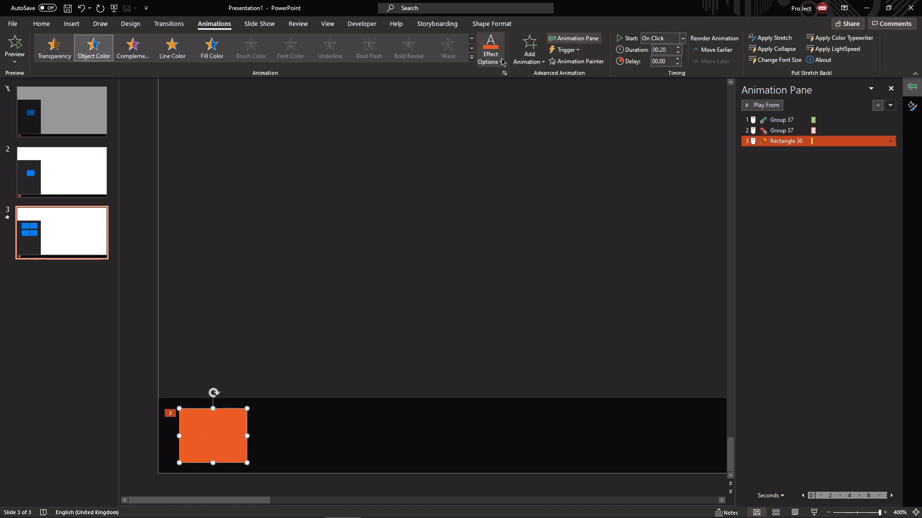
left_click(530, 52)
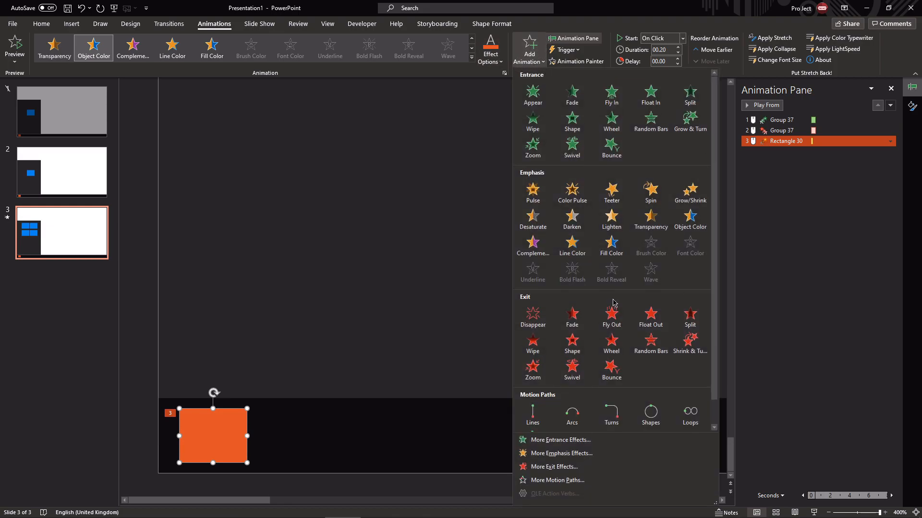
left_click(694, 230)
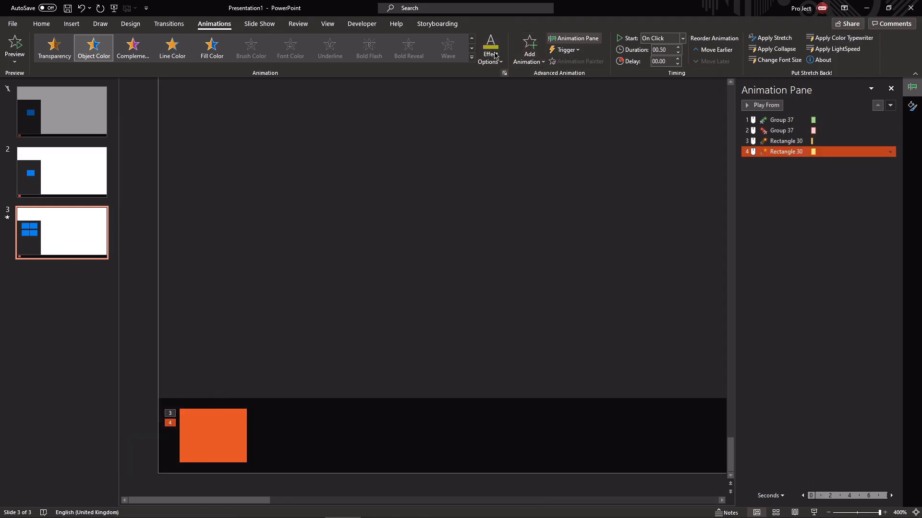
left_click(494, 54)
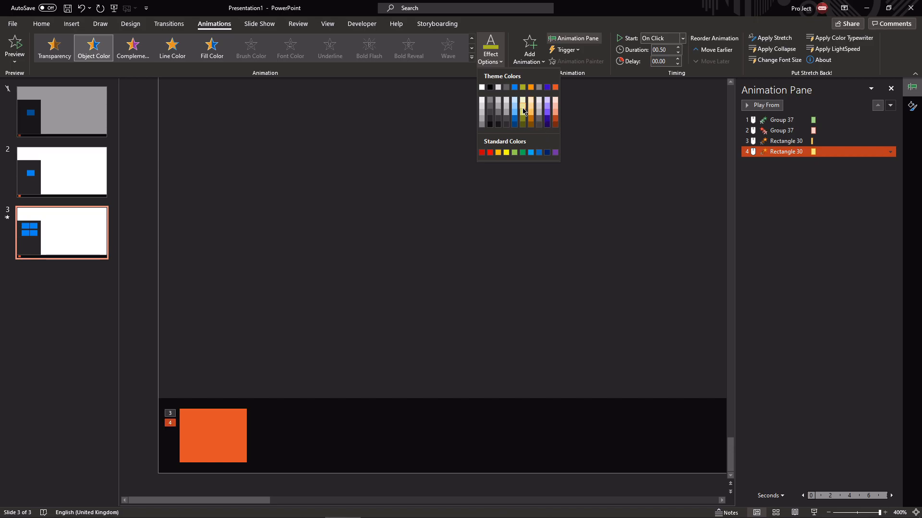
left_click(514, 87)
Shorten the orange square's second Object Color animation on the timeline to match the first one's length
left_click(890, 151)
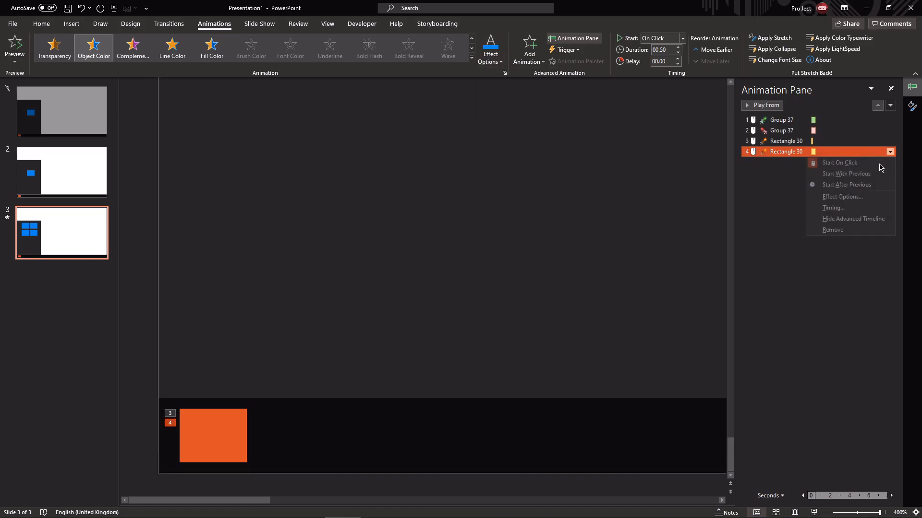
left_click(817, 153)
left_click_drag(817, 153, 814, 153)
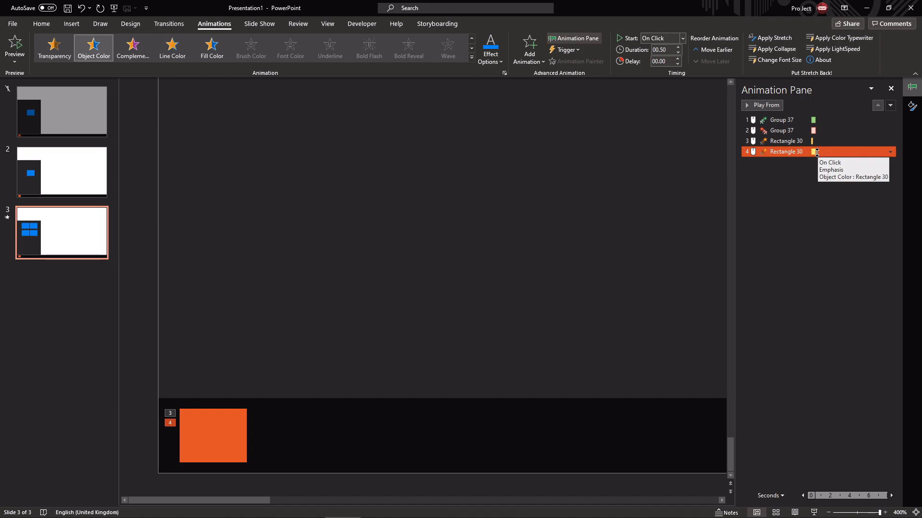
left_click(826, 226)
left_click(821, 151)
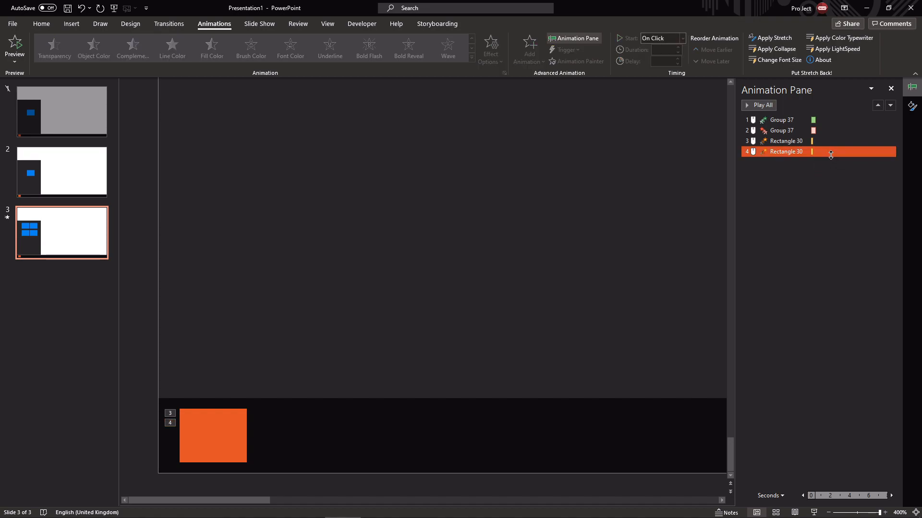
Start the slide show from slide 3 to check the panel and orange square animations
left_click(301, 258)
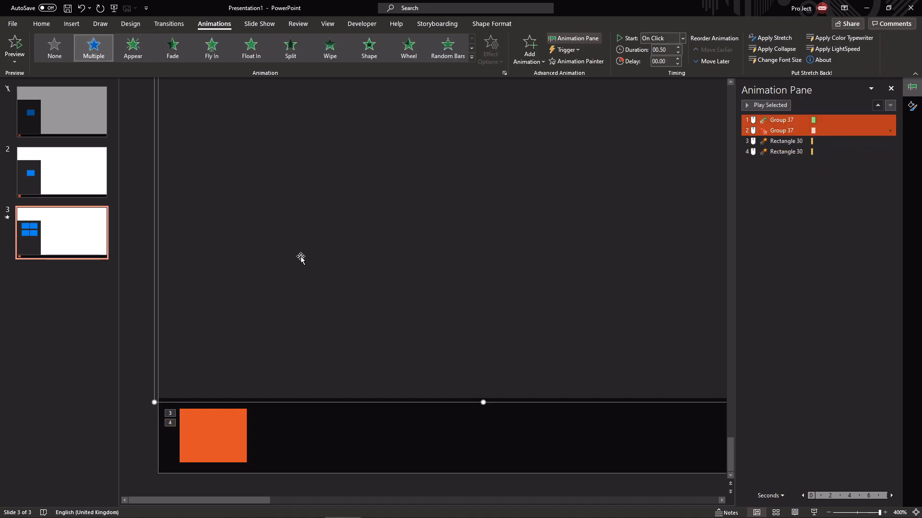
key("shift+F5")
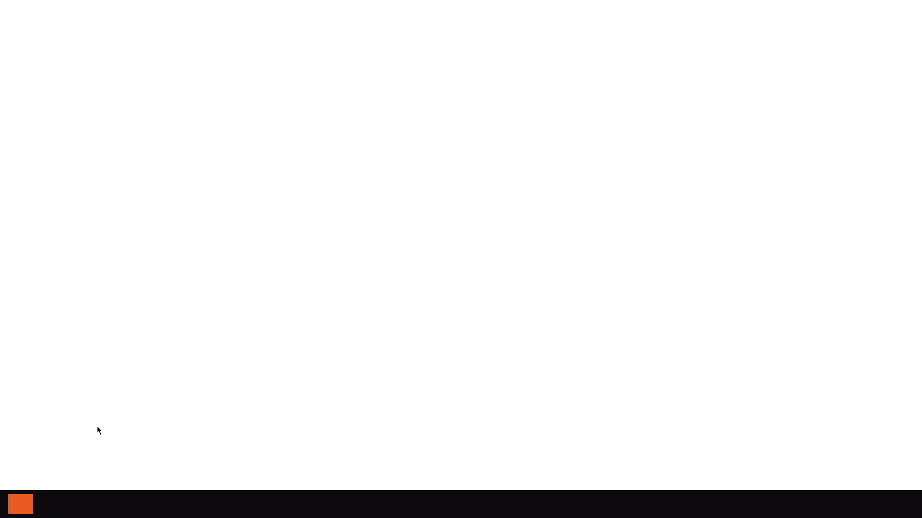
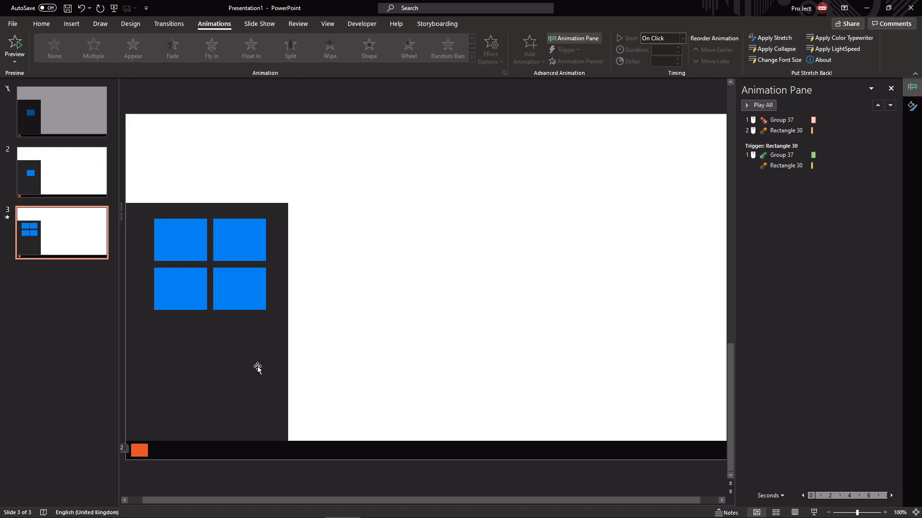
Trigger the group's Fly Out and the remaining untriggered Object Color animation on click of Rectangle 30
left_click(258, 366)
left_click(387, 341)
left_click(780, 120)
left_click(780, 131, "shift")
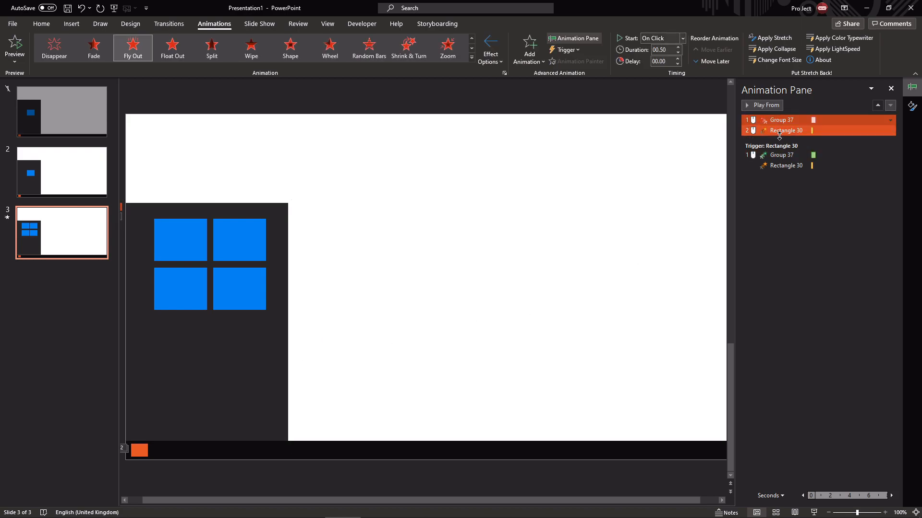
left_click(569, 50)
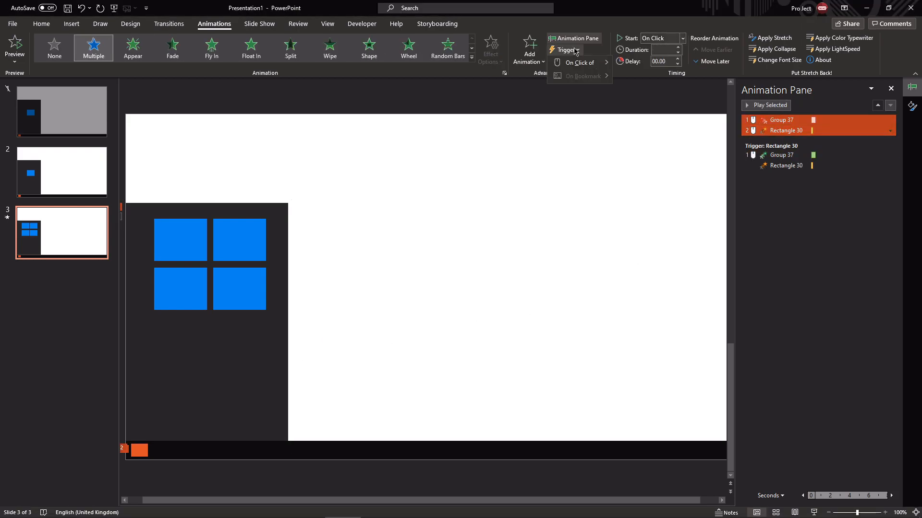
mouse_move(592, 64)
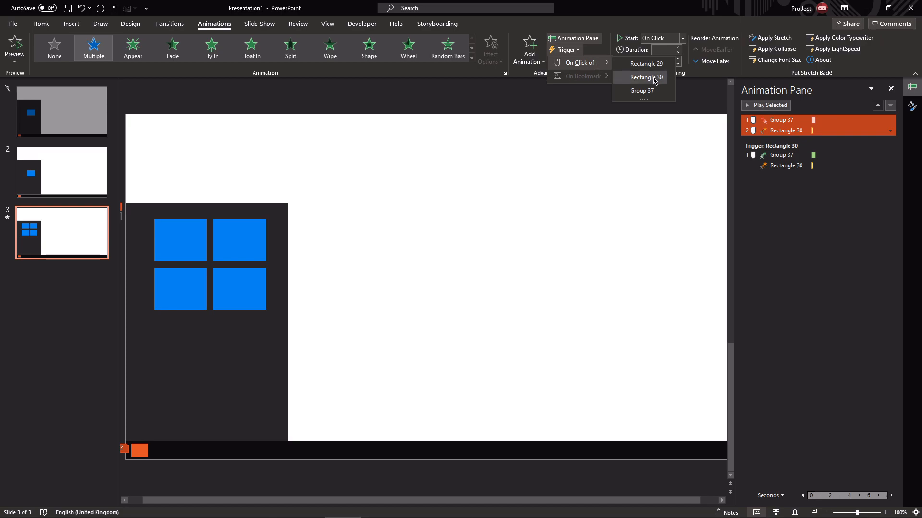
left_click(655, 81)
left_click(863, 208)
Set the last Object Color animation in the trigger sequence to start with previous
left_click(849, 166)
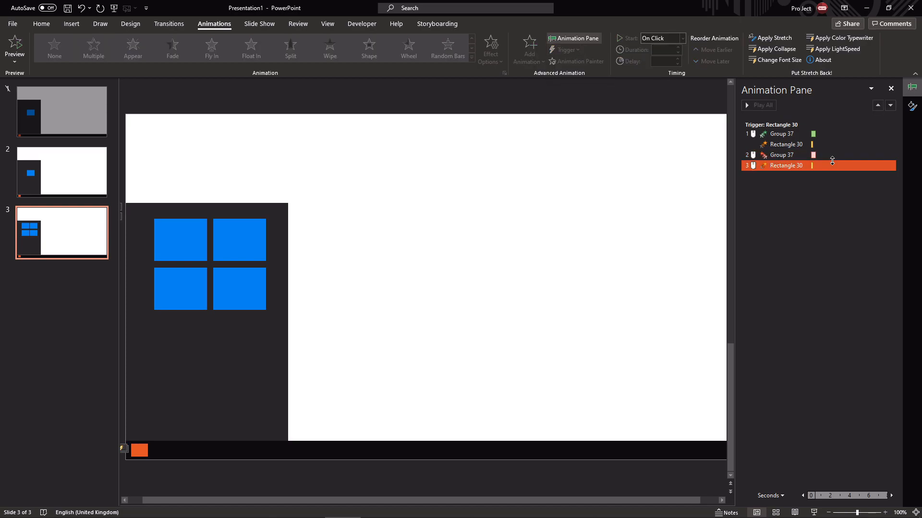
left_click(889, 166)
left_click(850, 186)
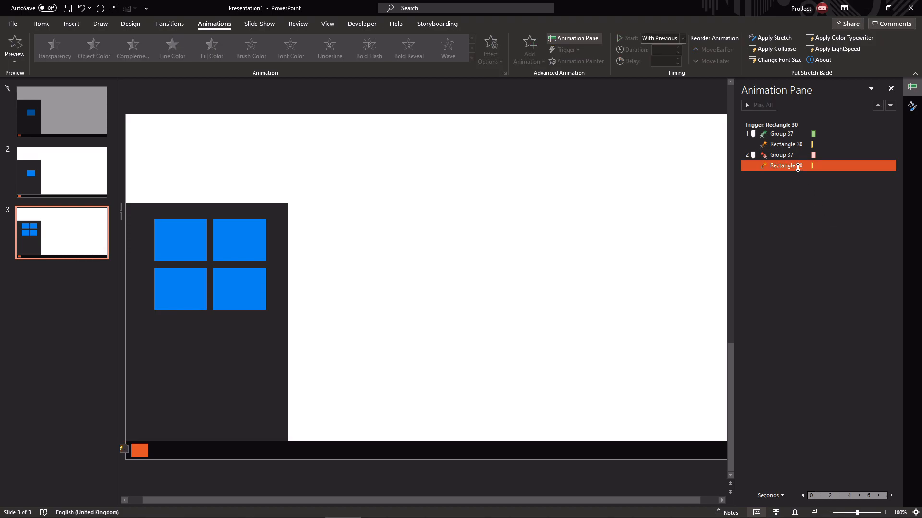
Examine how the triggered panel and orange square animations are paired under each click
left_click(782, 153)
left_click(782, 134)
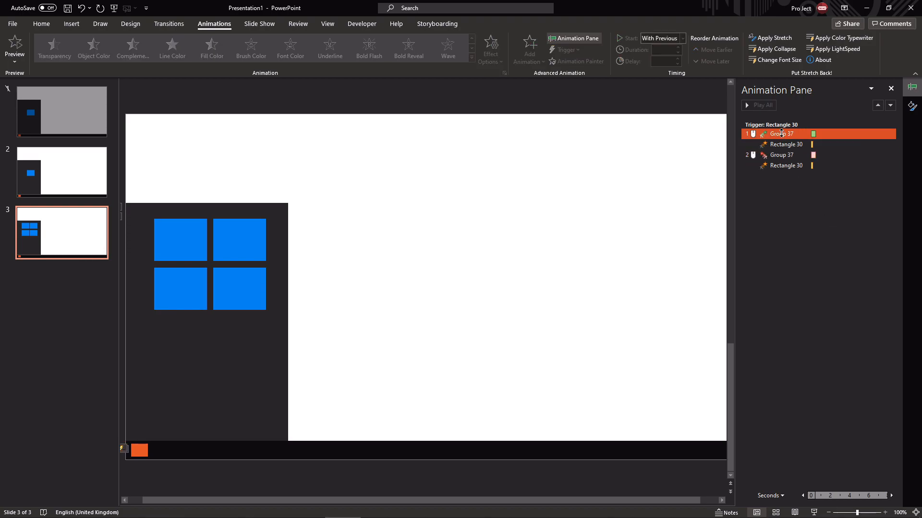
left_click(753, 133)
left_click(753, 155)
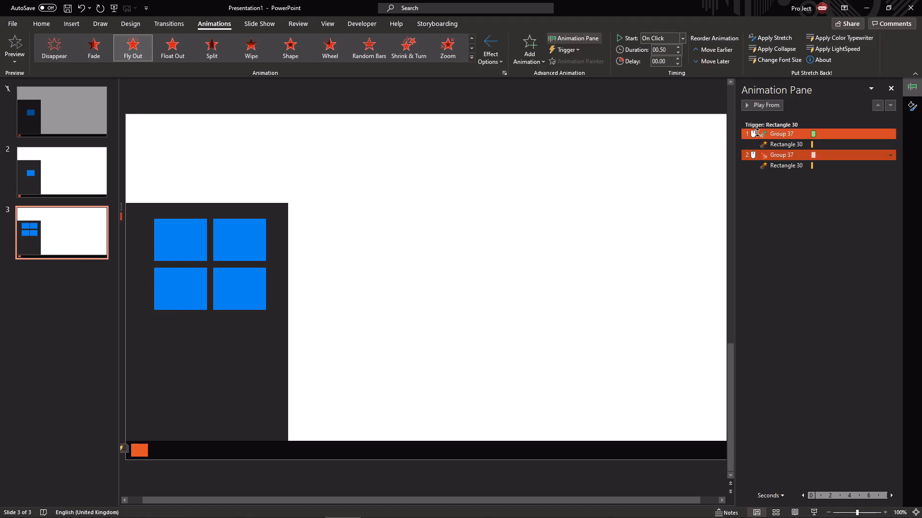
left_click(755, 135)
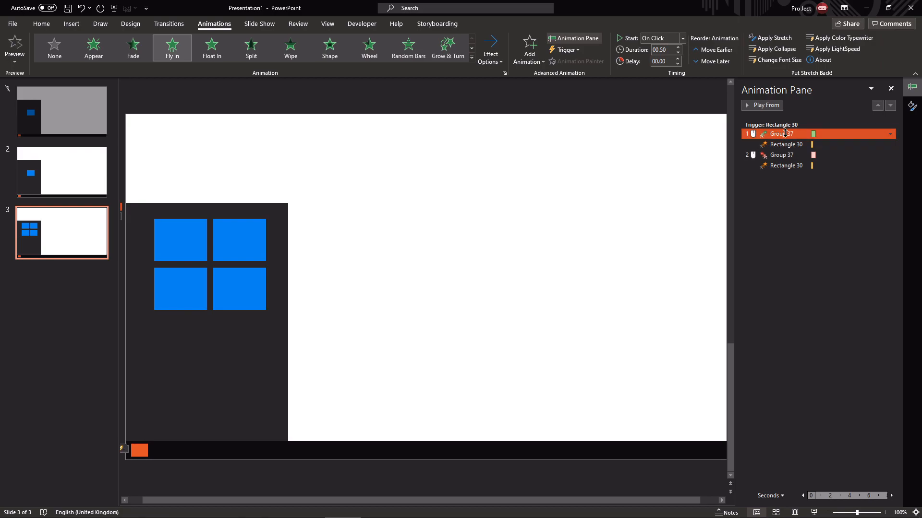
left_click(761, 155, "ctrl")
left_click(761, 154)
left_click(788, 165, "ctrl")
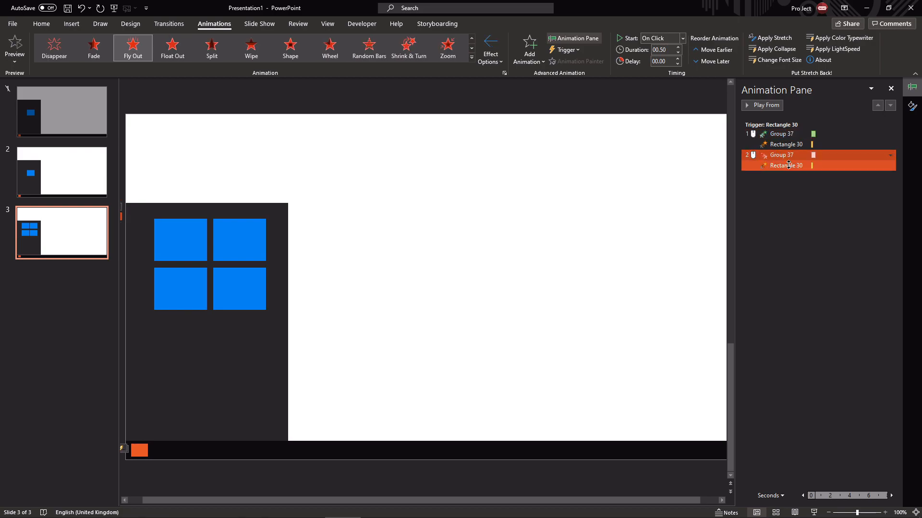
left_click(493, 231)
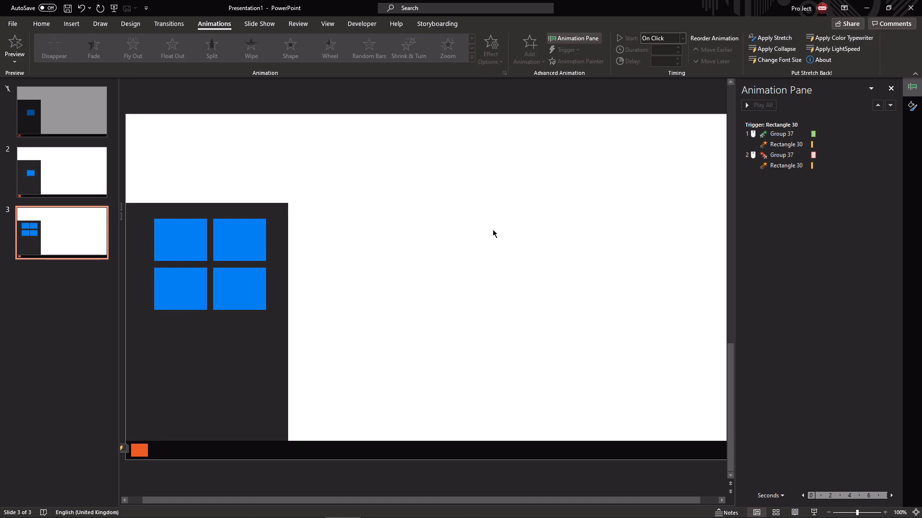
Run the slide show from slide 3 to test the triggered start panel, and return to editing
key("shift+F5")
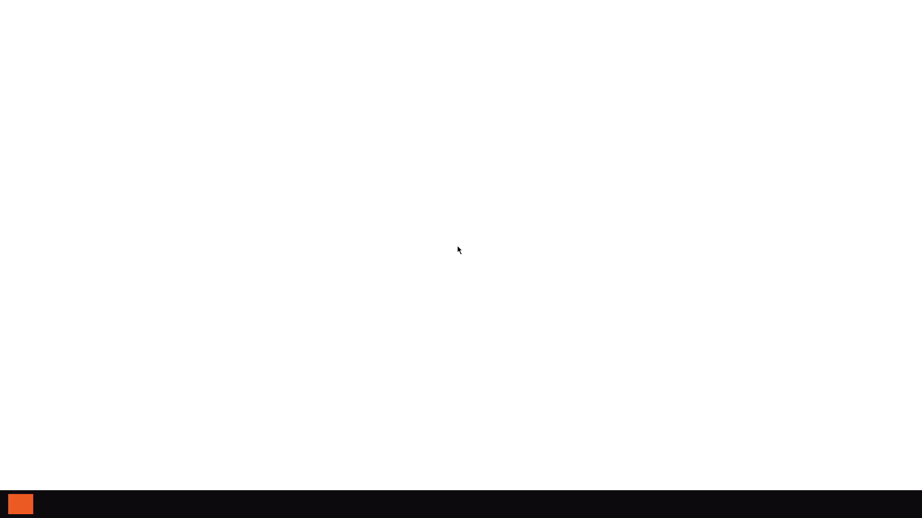
key("Escape")
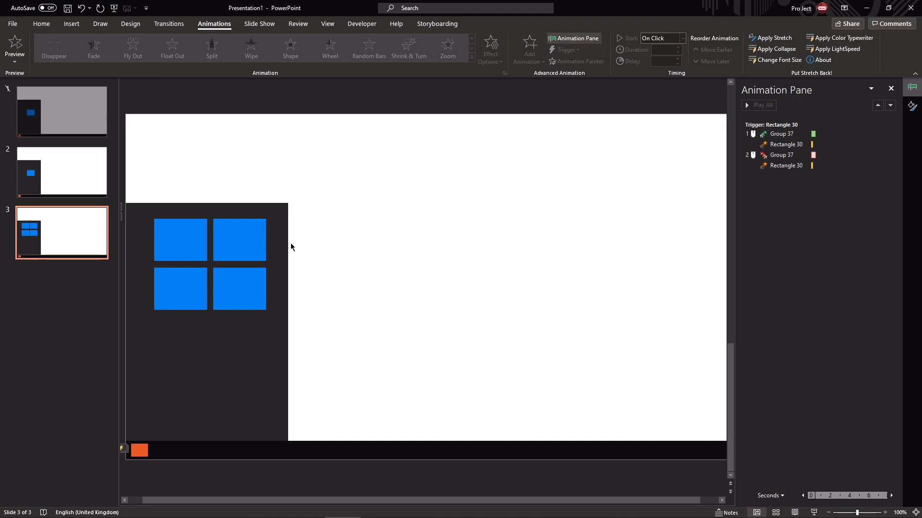
left_click(260, 241)
left_click_drag(393, 150, 120, 482)
left_click(459, 269)
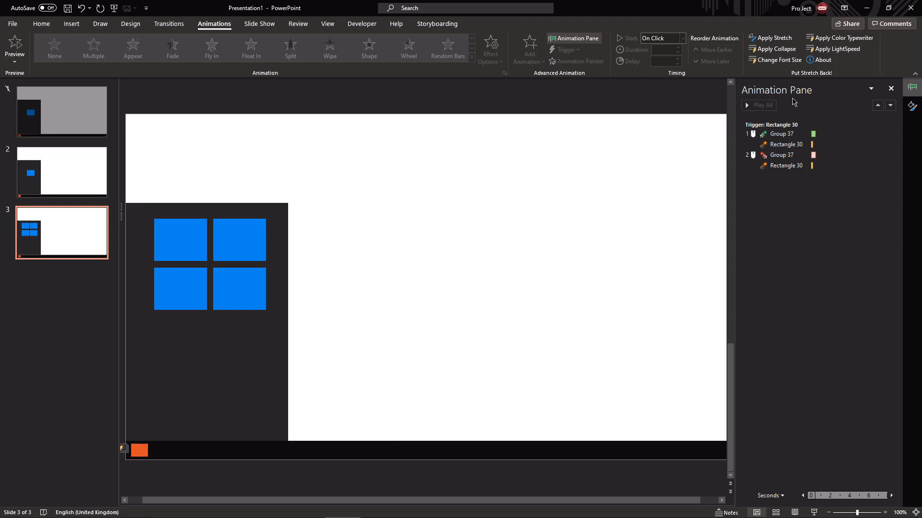
left_click(797, 134)
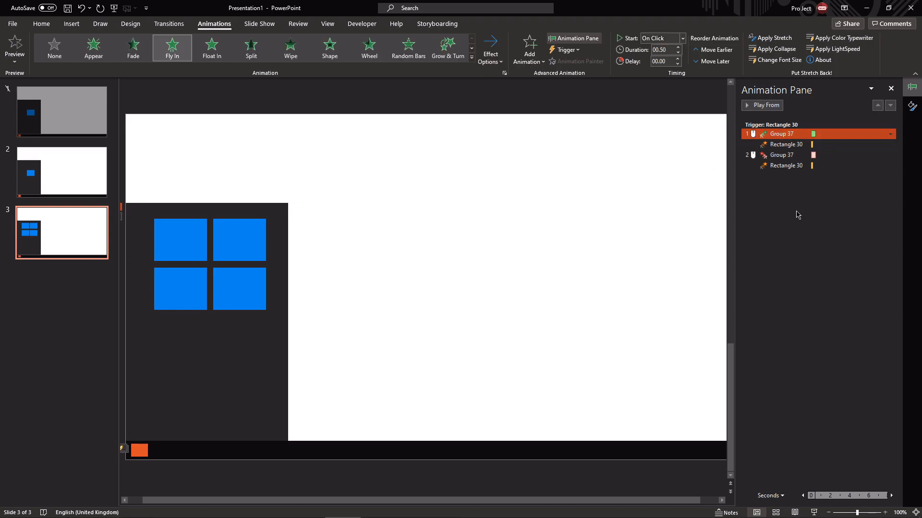
left_click(376, 236)
left_click(236, 266)
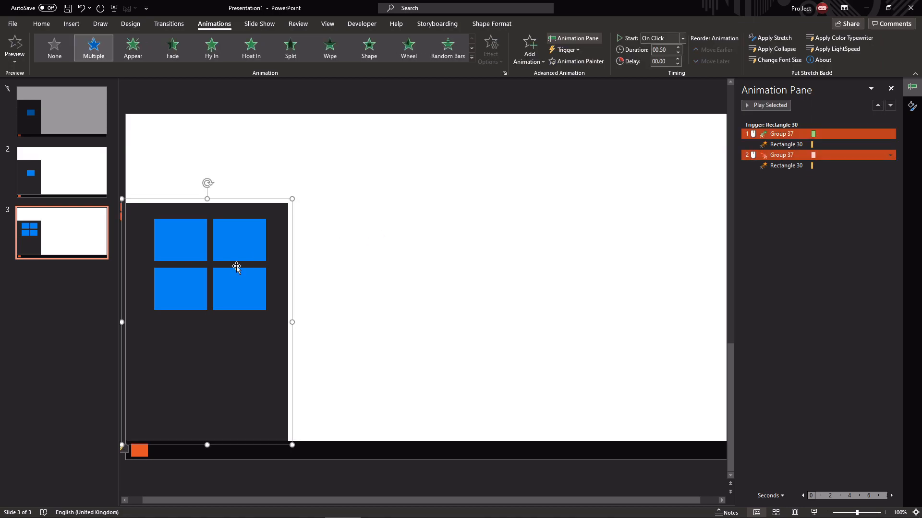
Examine the entrance, exit and colour animations of the panel group and Rectangle 30 under the Rectangle 30 trigger
left_click(397, 223)
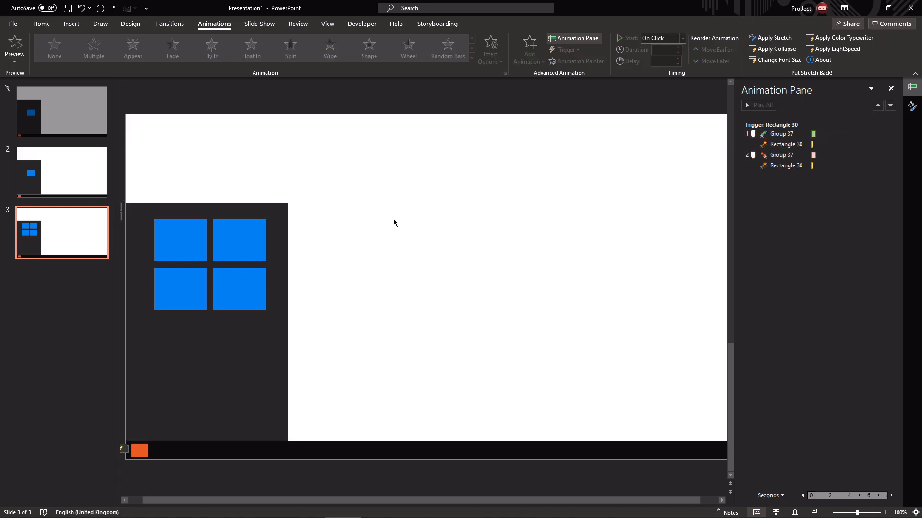
left_click(269, 253)
left_click(387, 240)
left_click(796, 137)
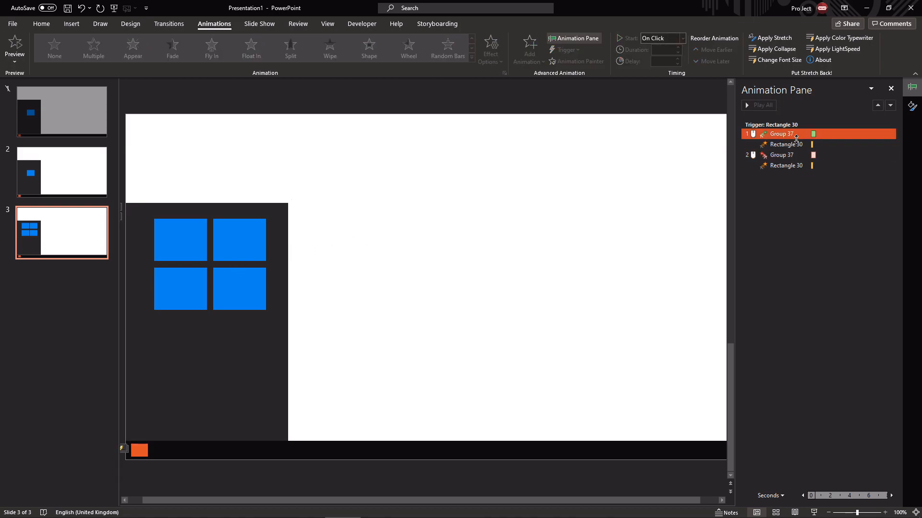
left_click(797, 143)
left_click(791, 120)
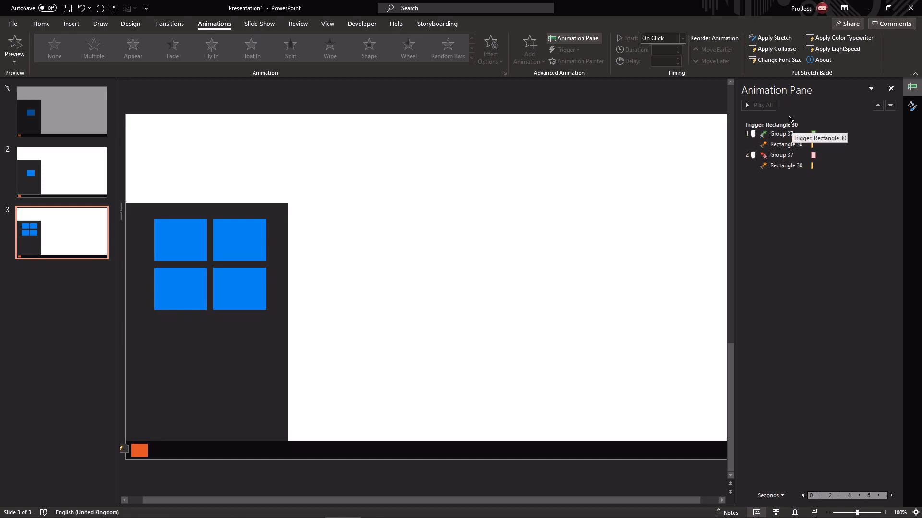
left_click(263, 235)
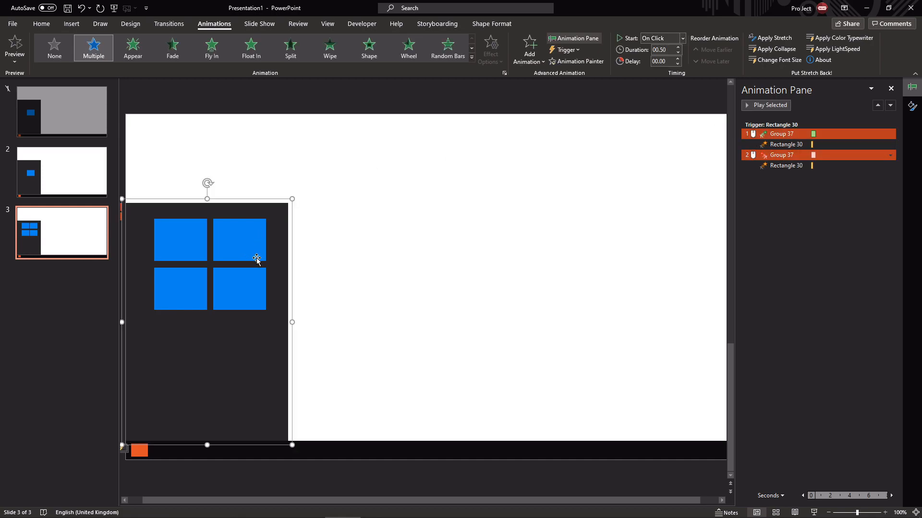
scroll(257, 258, "up", 5)
scroll(363, 234, "down", 5)
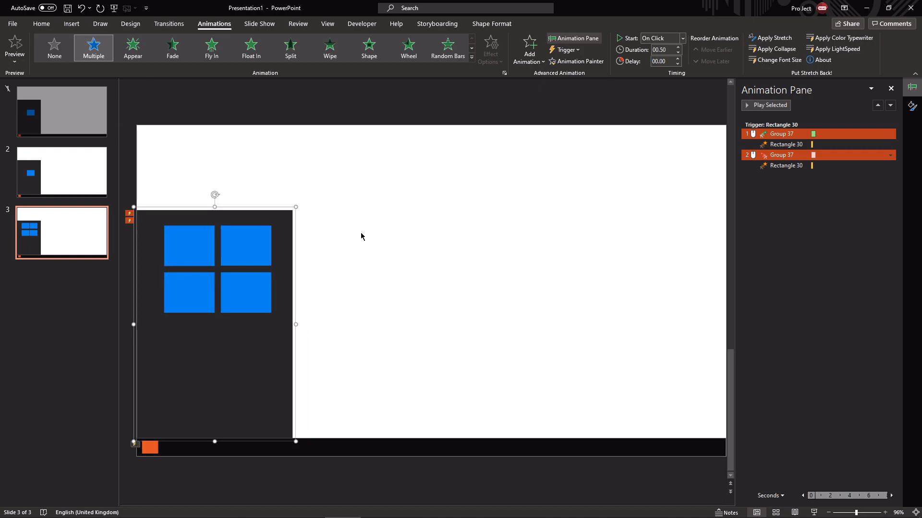
left_click(605, 240)
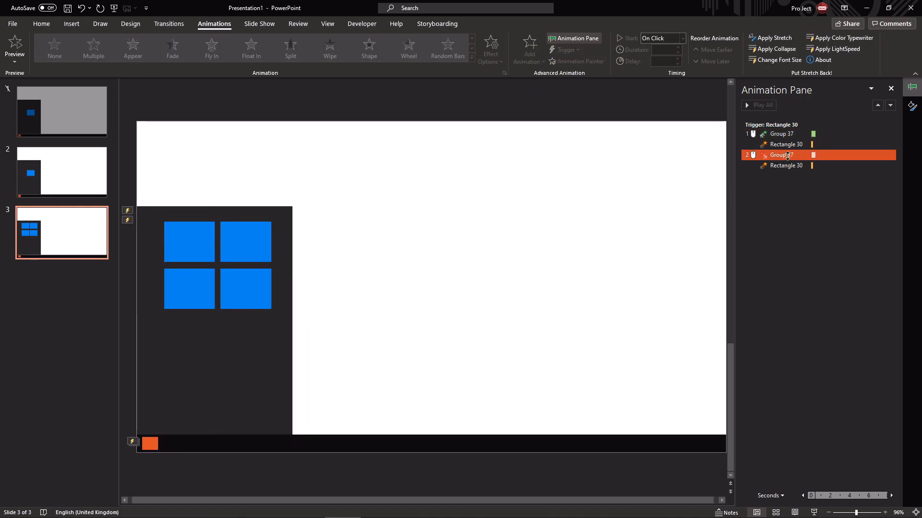
left_click(800, 165)
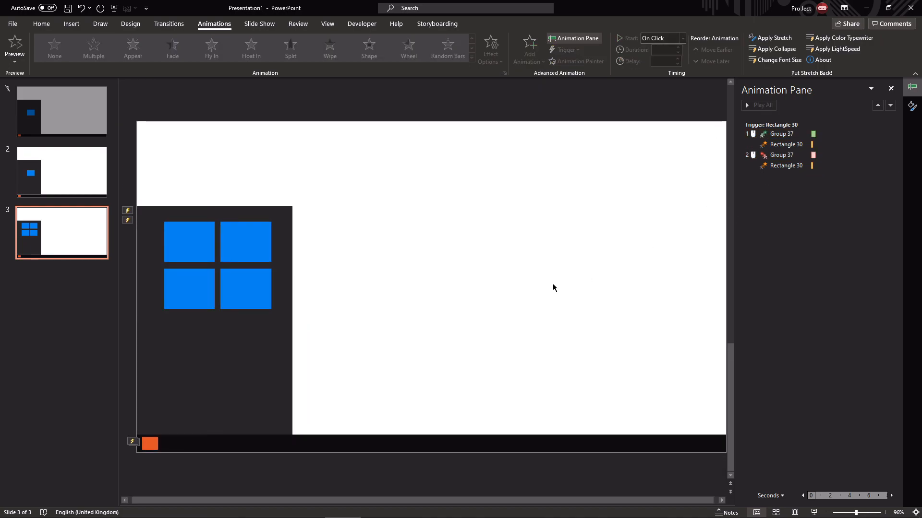
left_click(800, 137)
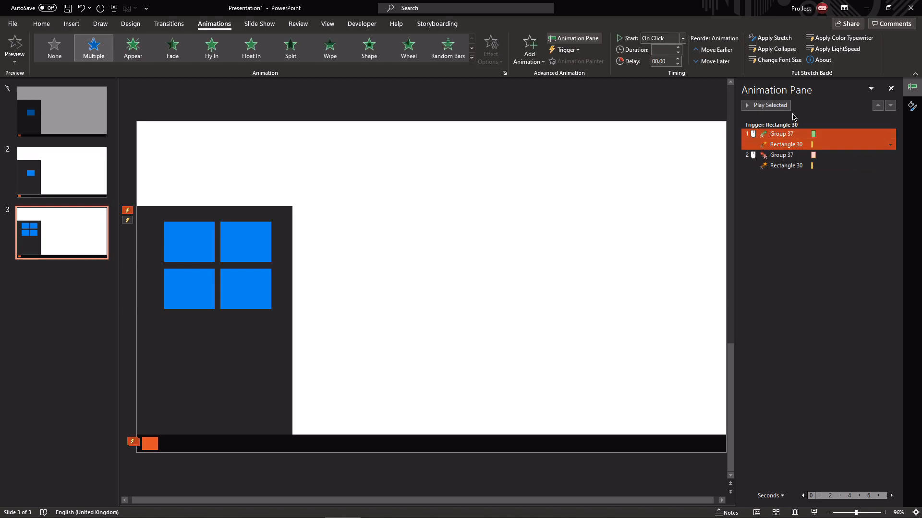
mouse_move(800, 136)
left_mouse_down()
mouse_move(799, 188)
mouse_move(795, 135)
left_mouse_up()
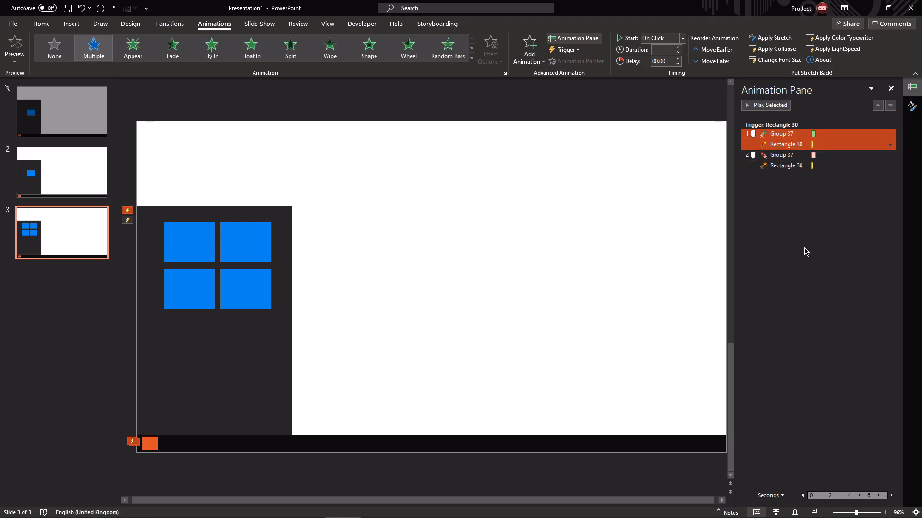
Play the slide show from slide 3, toggle the start panel open and closed repeatedly with the orange square, and return to editing
left_click(471, 200)
key("shift+F5")
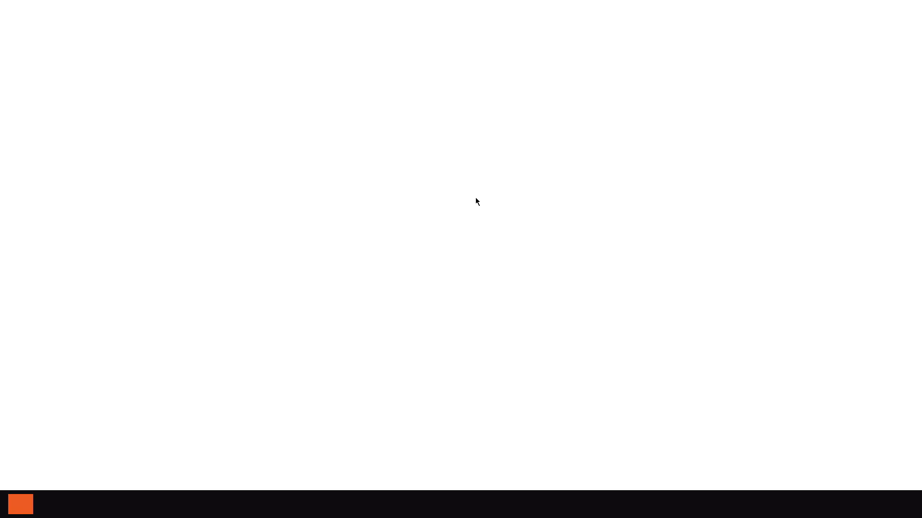
left_click(31, 504)
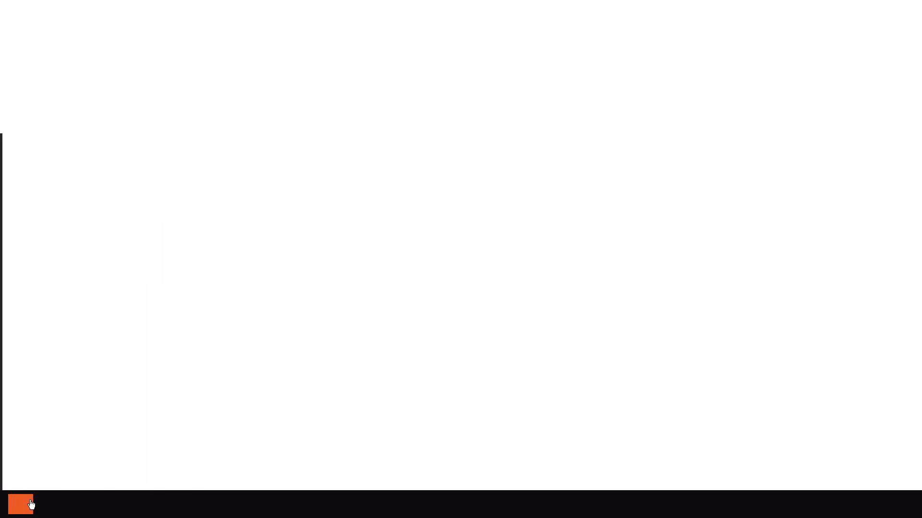
left_click(31, 504)
left_click(31, 504)
left_click(30, 504)
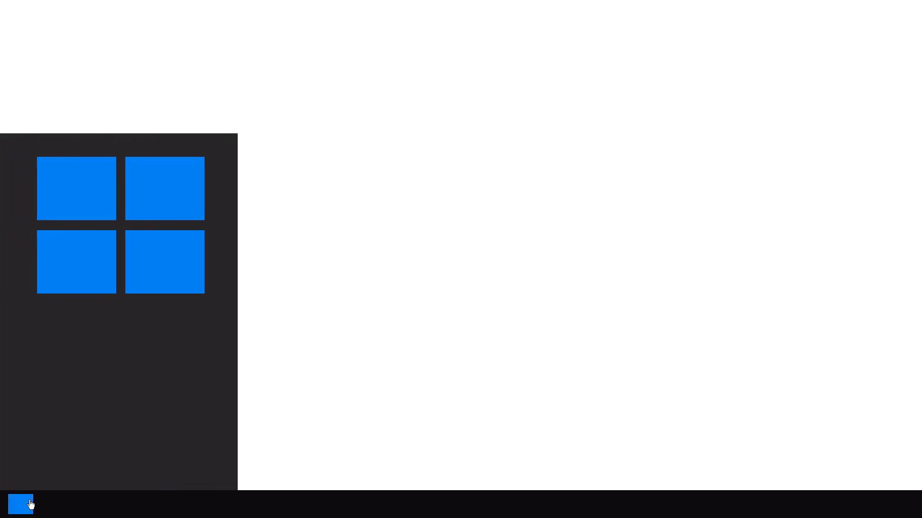
left_click(31, 504)
left_click(31, 504)
left_click(29, 504)
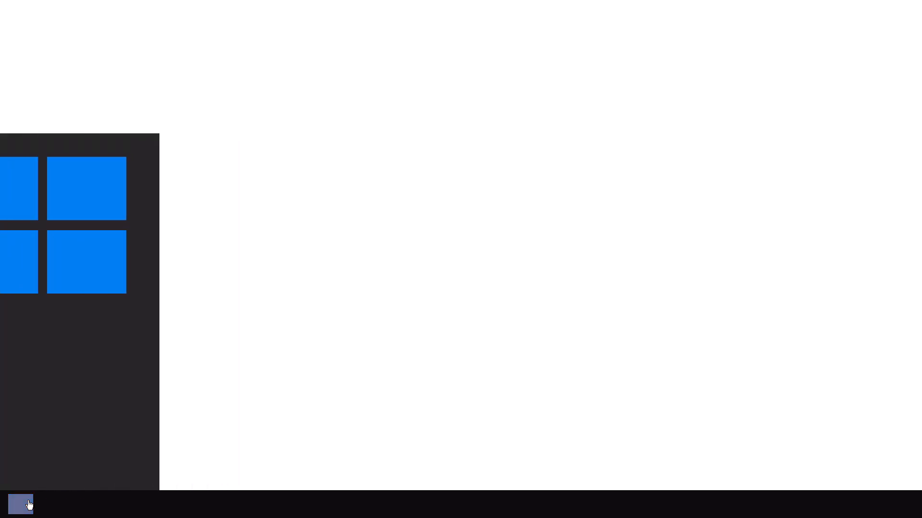
left_click(28, 504)
left_click(27, 504)
left_click(26, 504)
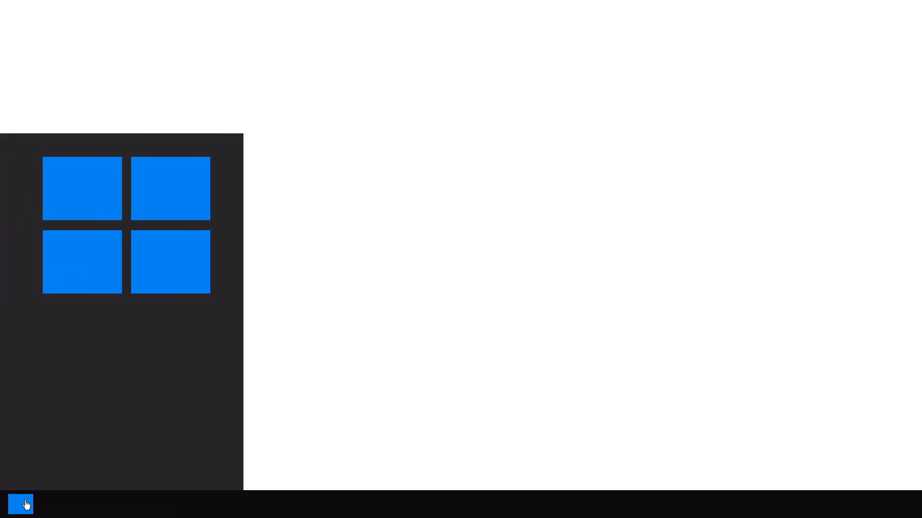
left_click(25, 505)
left_click(25, 505)
left_click(26, 505)
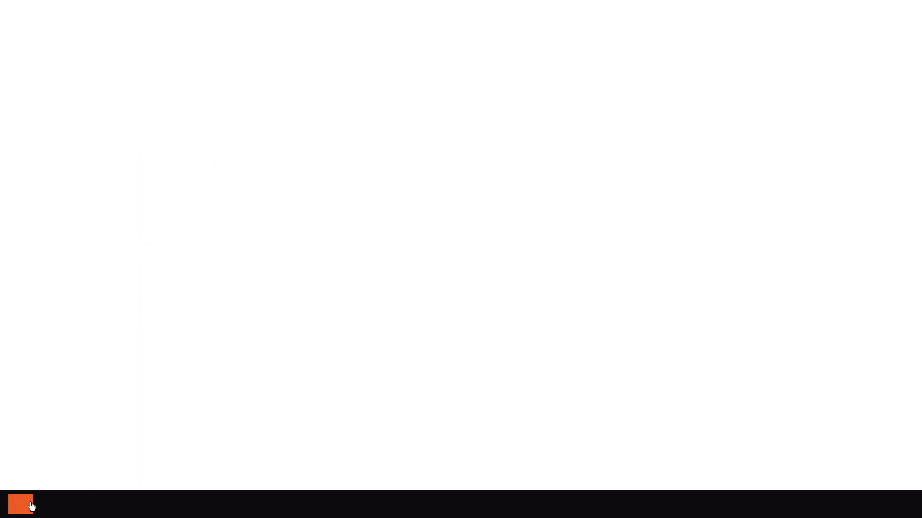
left_click(31, 506)
left_click(32, 506)
left_click(30, 506)
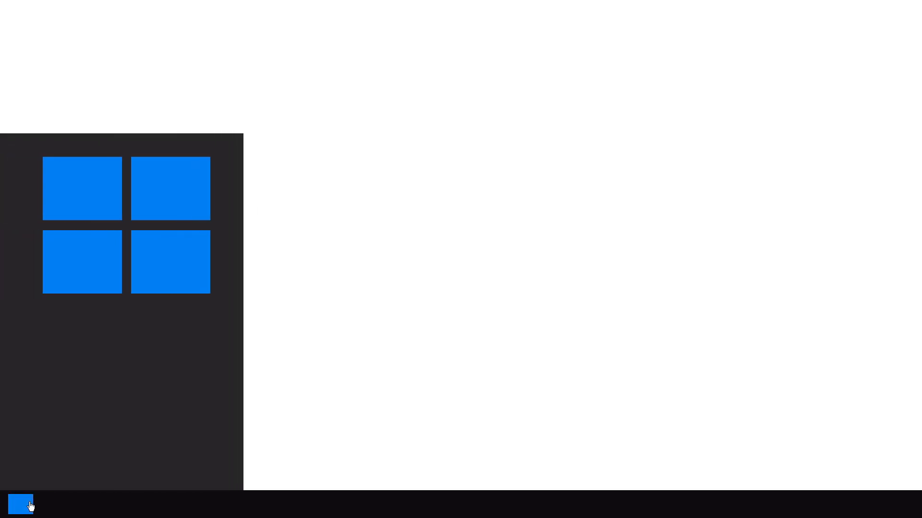
left_click(31, 506)
left_click(30, 507)
left_click(29, 507)
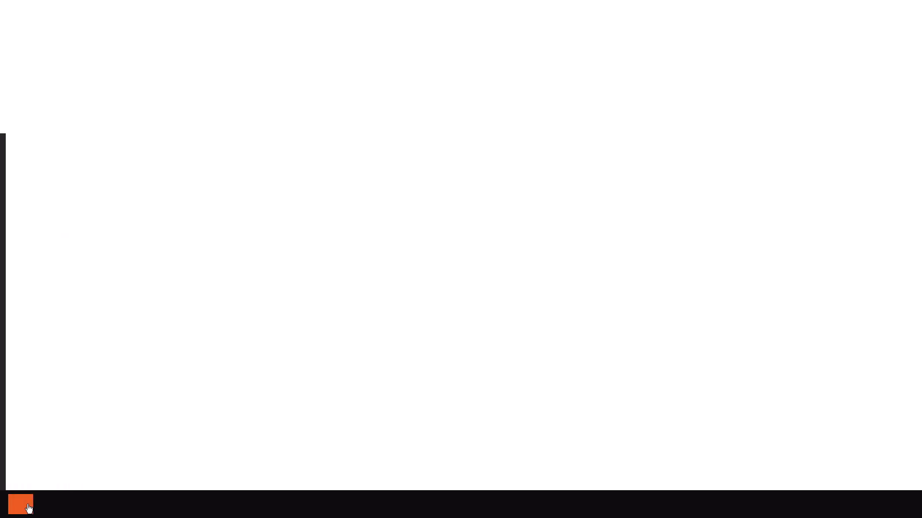
left_click(28, 508)
left_click(28, 509)
left_click(28, 509)
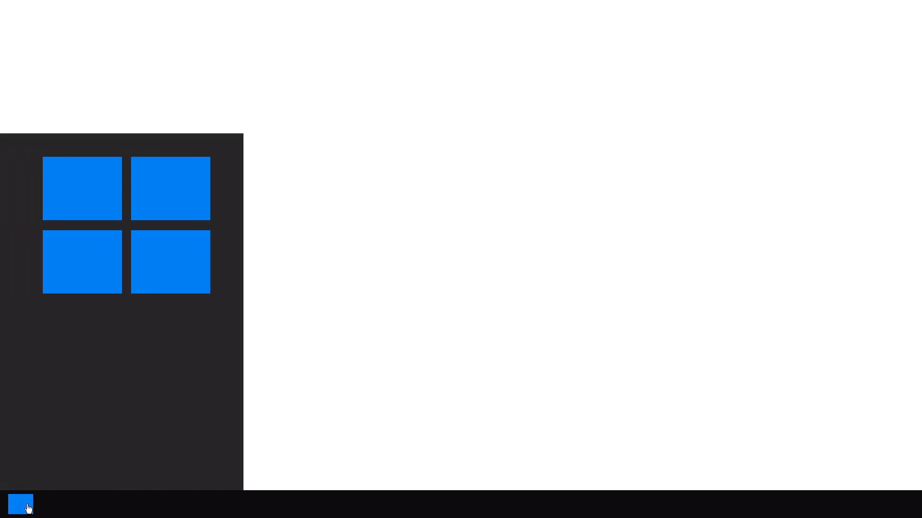
left_click(28, 509)
left_click(27, 508)
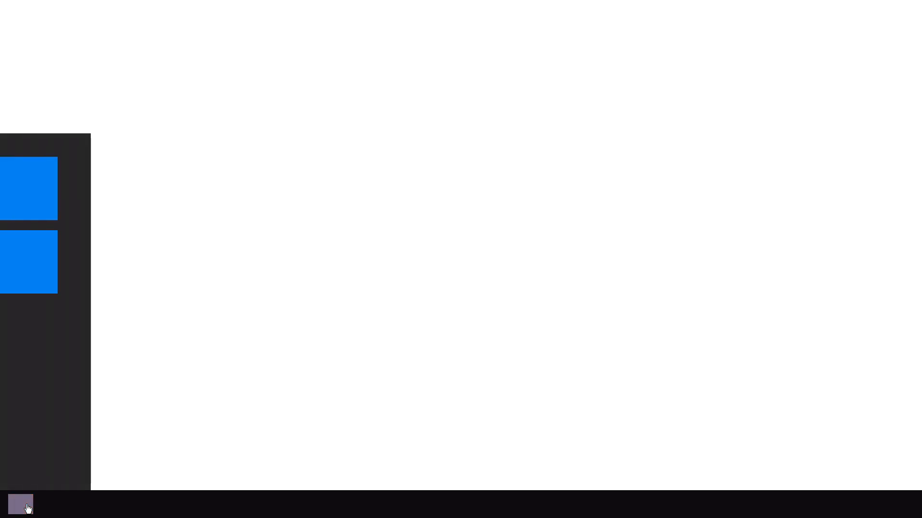
left_click(27, 508)
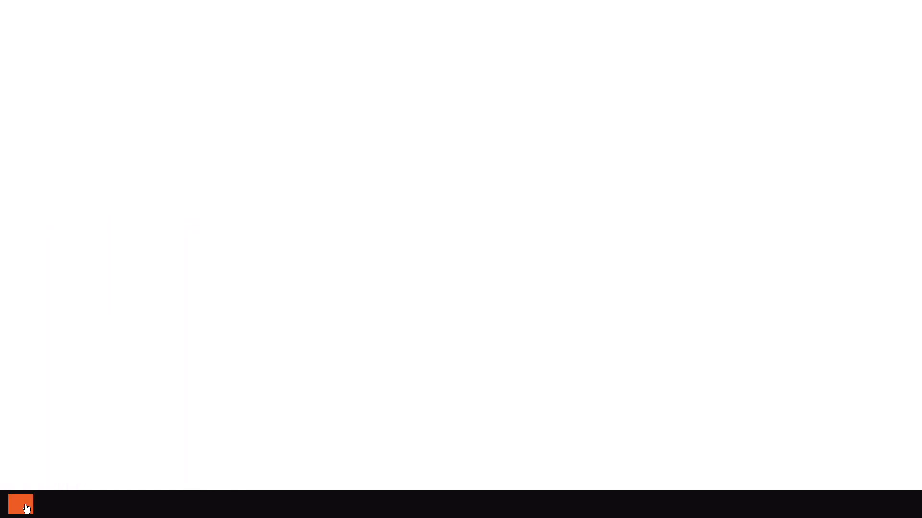
left_click(26, 509)
left_click(27, 508)
left_click(27, 508)
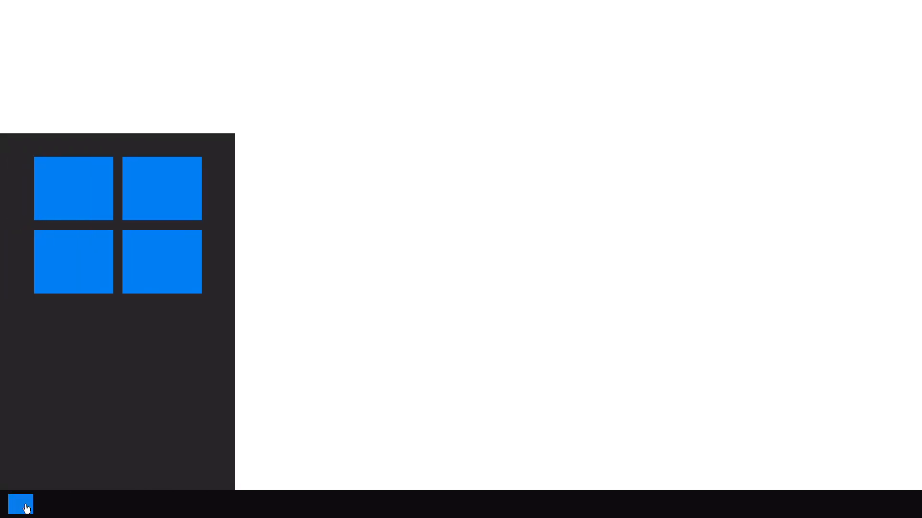
left_click(26, 508)
left_click(26, 509)
left_click(27, 508)
left_click(26, 508)
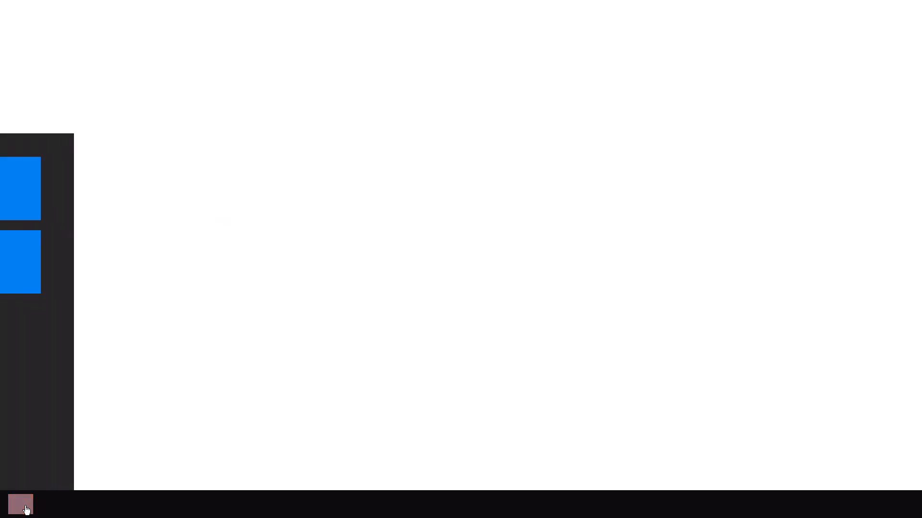
key("Escape")
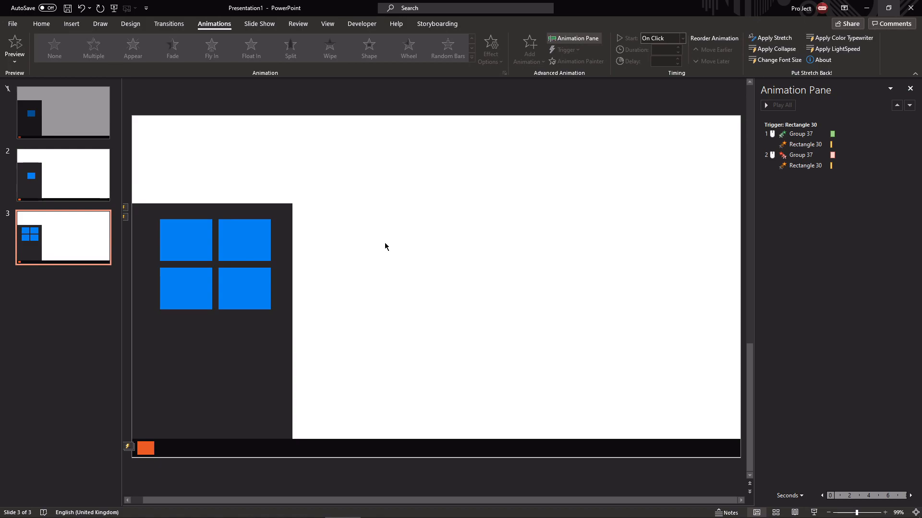
Examine the additional entrance, emphasis and exit effects available for the start panel group
left_click(146, 246)
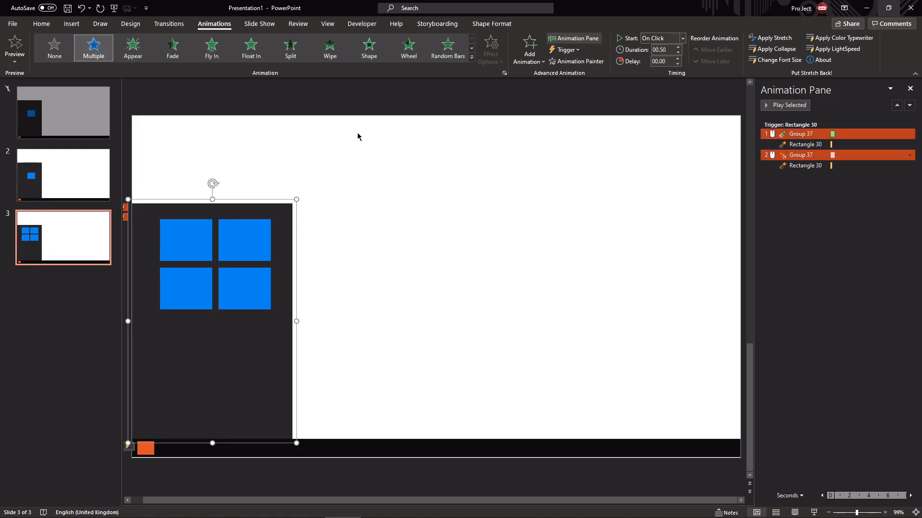
left_click(352, 151)
left_click(255, 290)
left_click(530, 51)
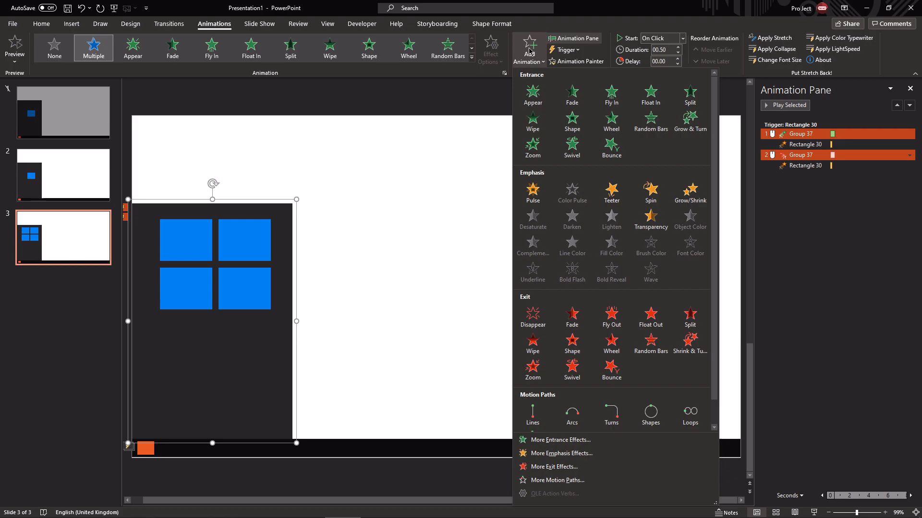
left_click(530, 51)
left_click(530, 51)
left_click(530, 51)
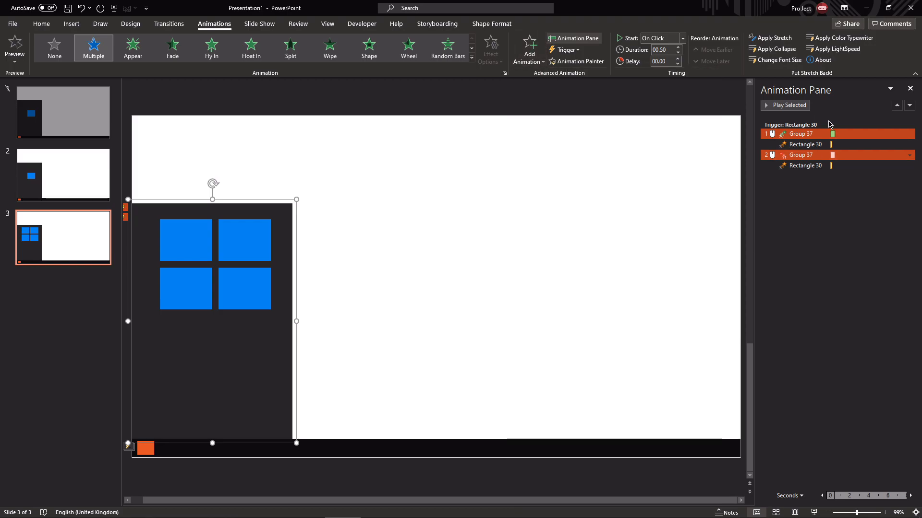
left_click(589, 219)
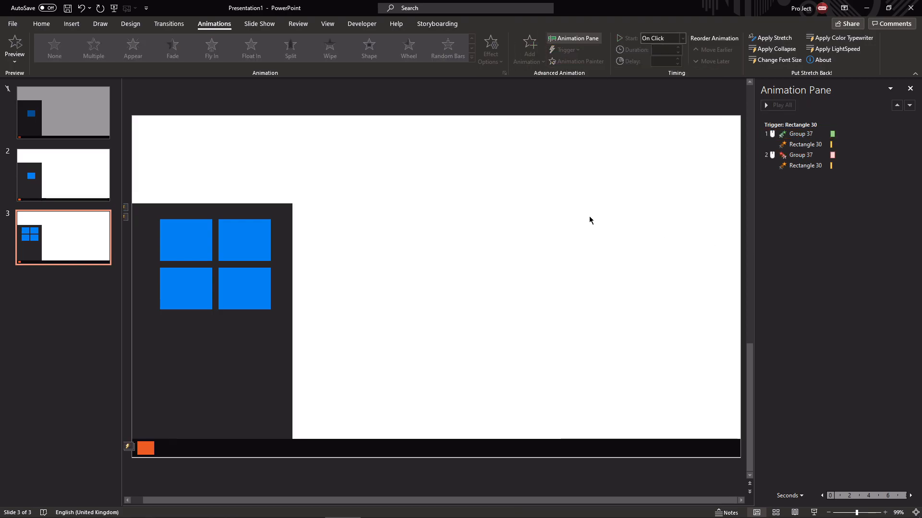
Add a Wipe entrance animation to the start panel group on top of its existing animations
left_click(277, 207)
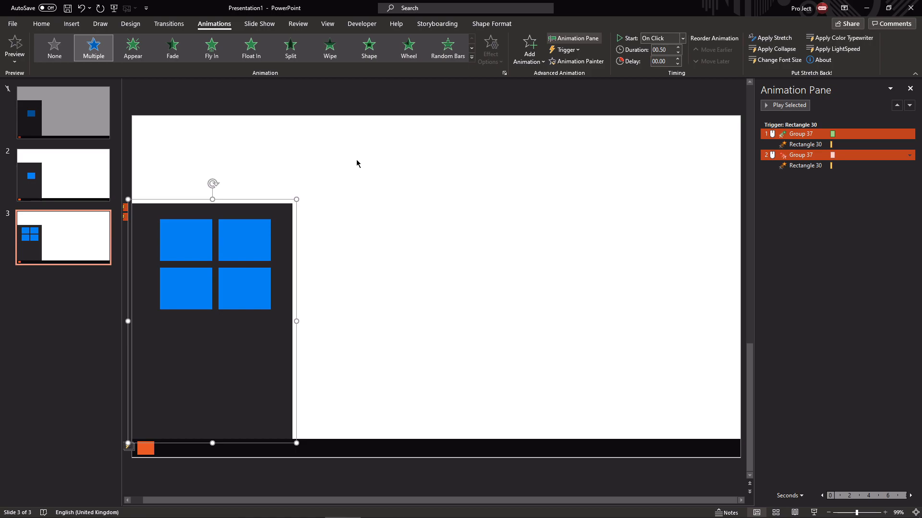
left_click(523, 61)
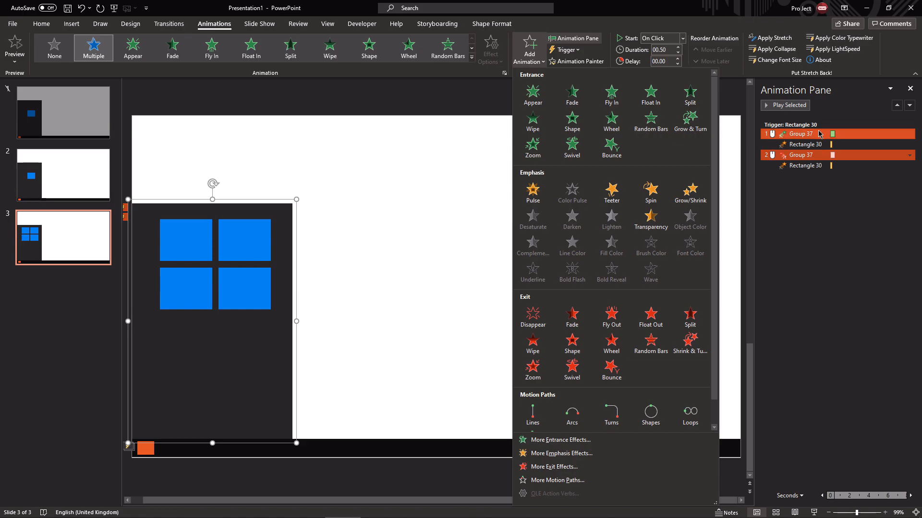
left_click(533, 126)
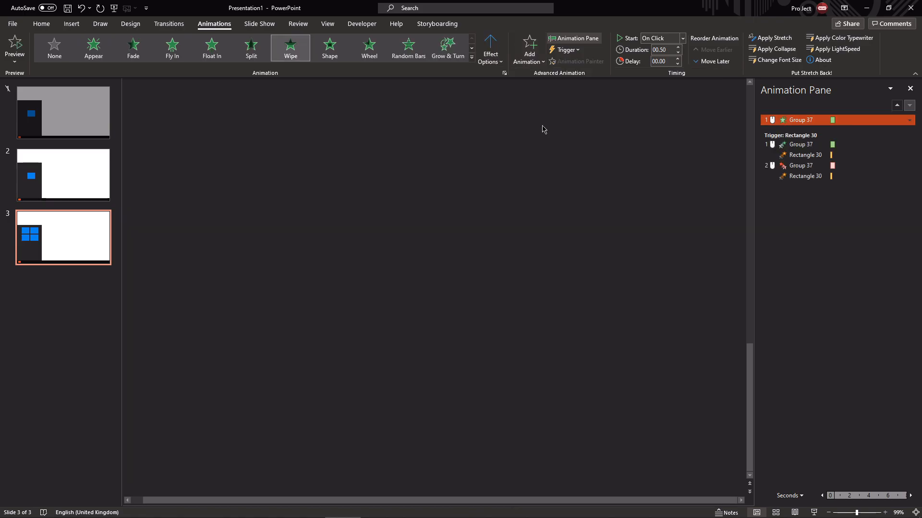
Move the group's Wipe animation directly after its Fly In under the Rectangle 30 trigger and set it to start with previous
left_click_drag(868, 118, 853, 144)
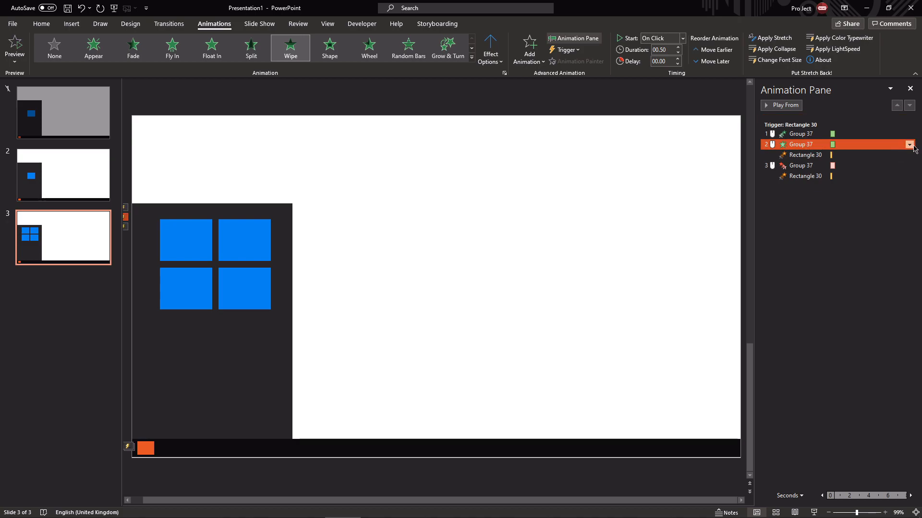
left_click(909, 145)
left_click(859, 166)
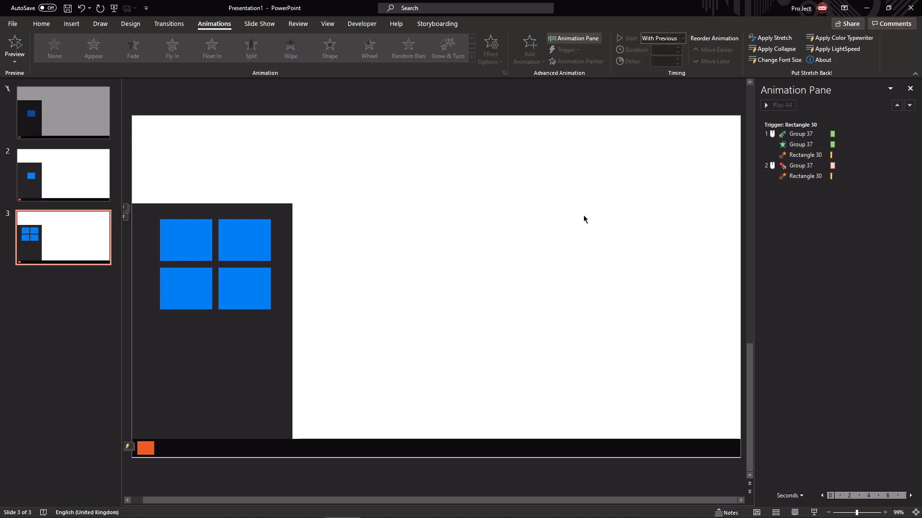
Test the combined Fly In and Wipe entrance in the slide show from slide 3, toggling the start panel repeatedly, and return to editing
key("shift+F5")
left_click(24, 508)
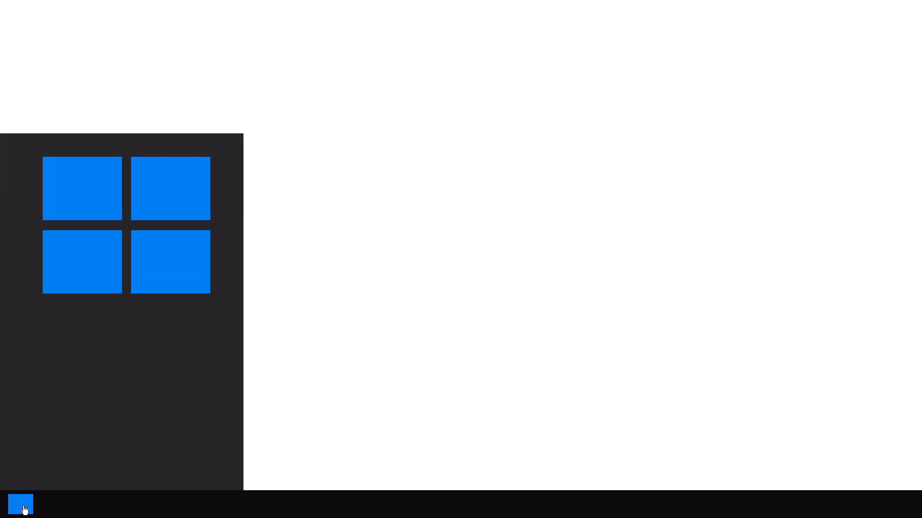
left_click(25, 510)
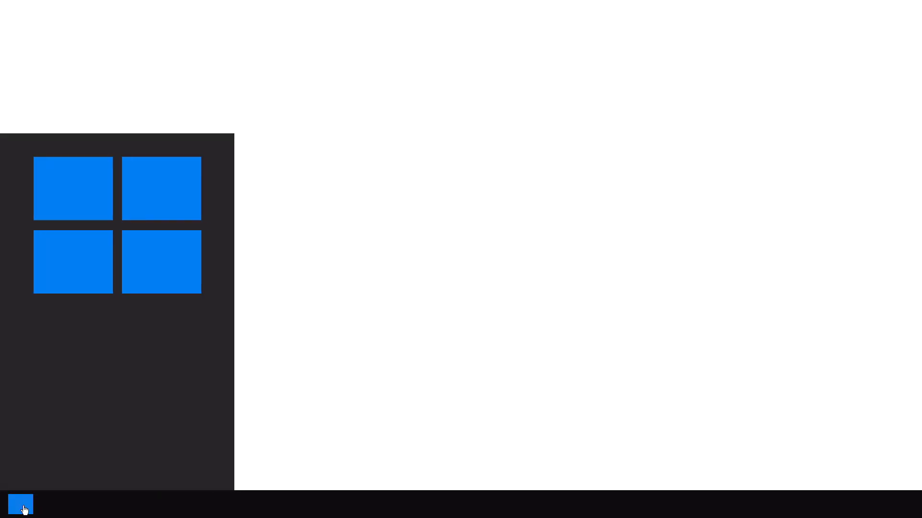
left_click(24, 511)
left_click(24, 510)
left_click(24, 511)
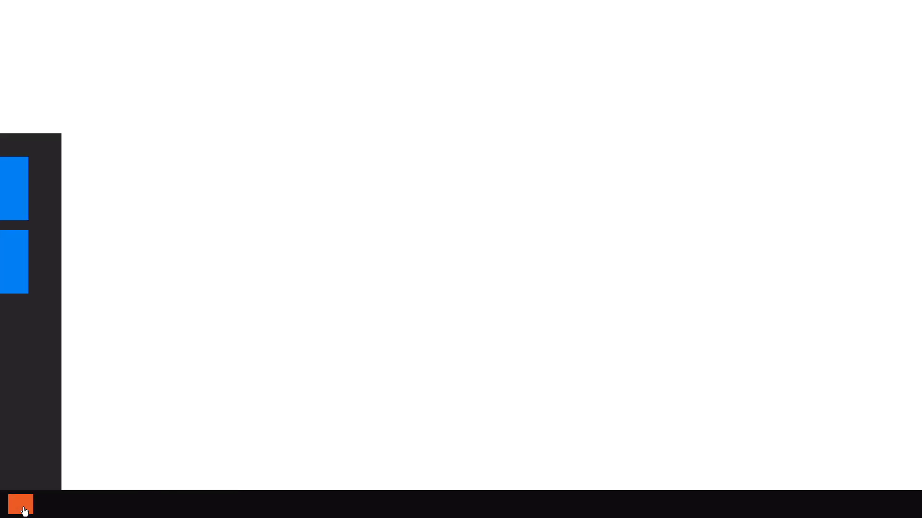
left_click(22, 510)
left_click(18, 509)
left_click(19, 509)
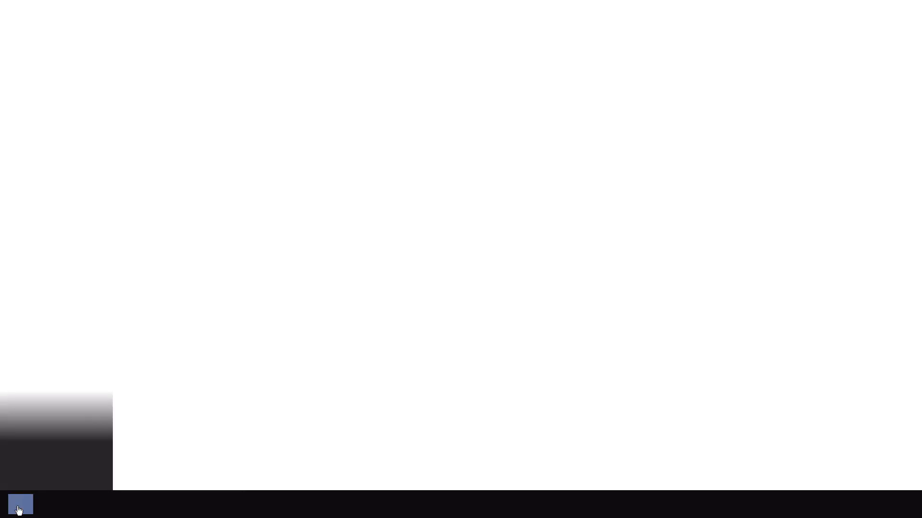
left_click(19, 511)
left_click(19, 510)
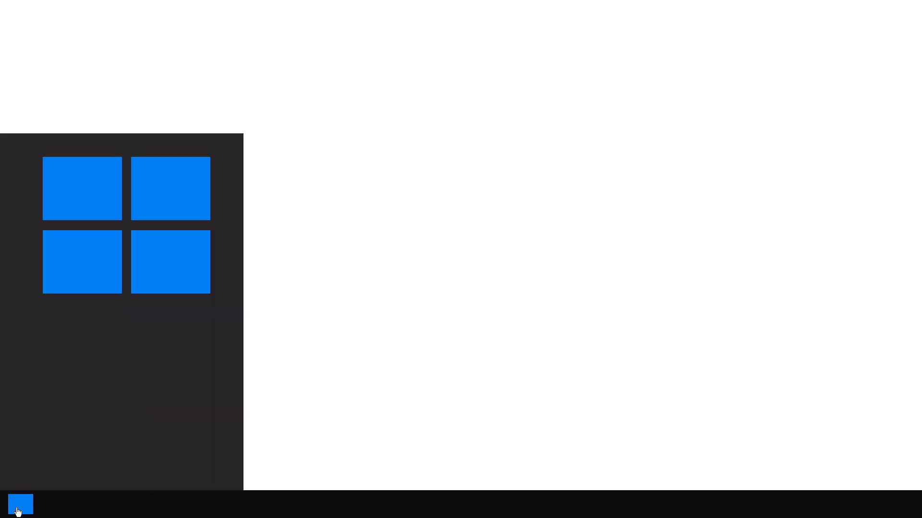
left_click(18, 513)
left_click(18, 512)
left_click(19, 510)
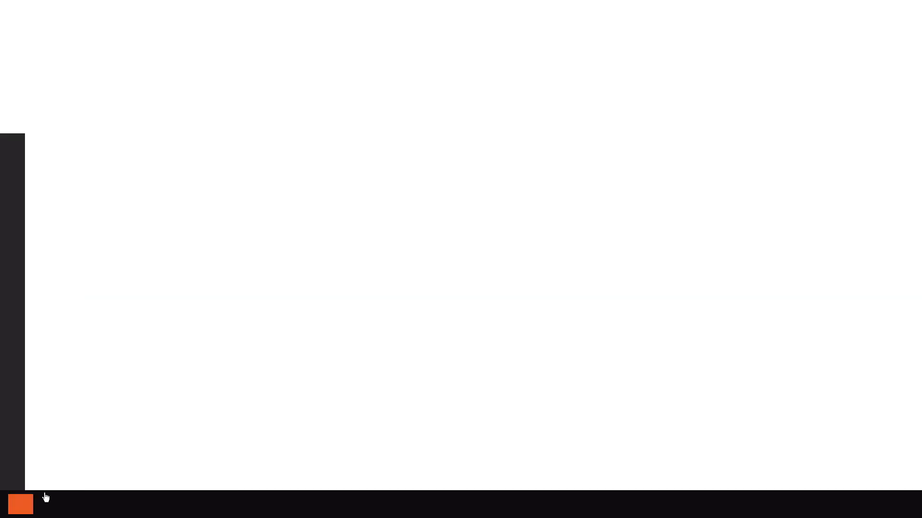
key("Escape")
Replace the start panel group's Wipe entrance with a circular Shape entrance and set its direction to Out
left_click(182, 280)
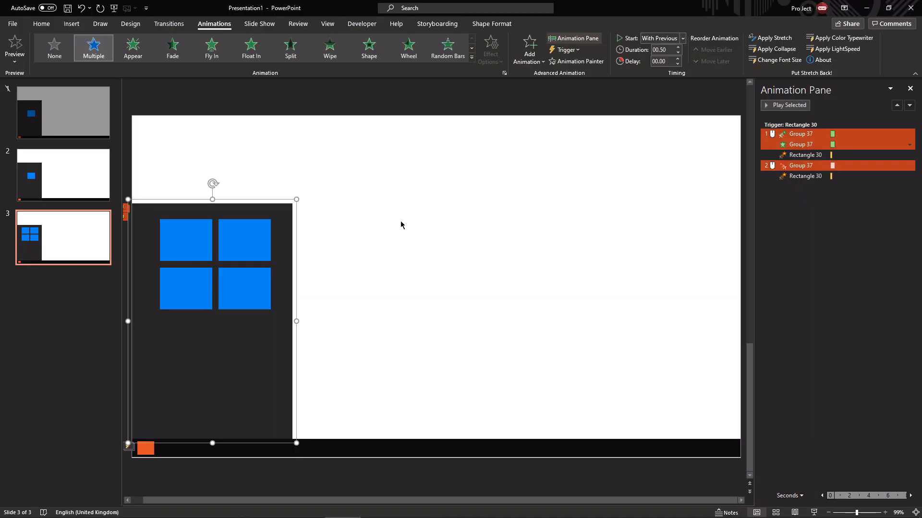
left_click(847, 145)
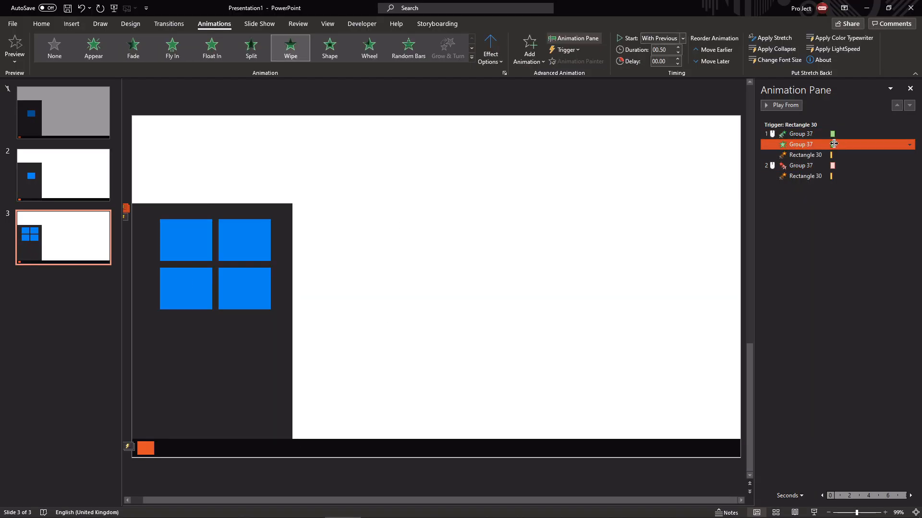
left_click(336, 51)
left_click(490, 52)
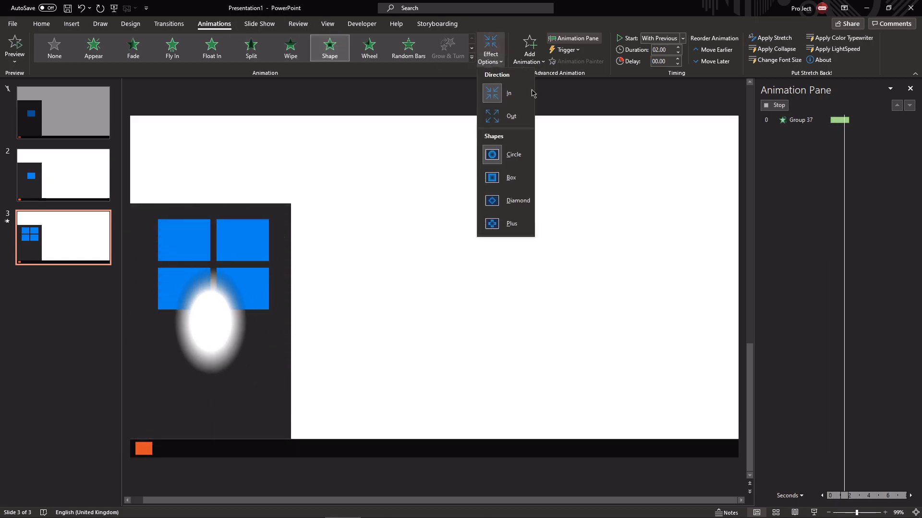
left_click(511, 116)
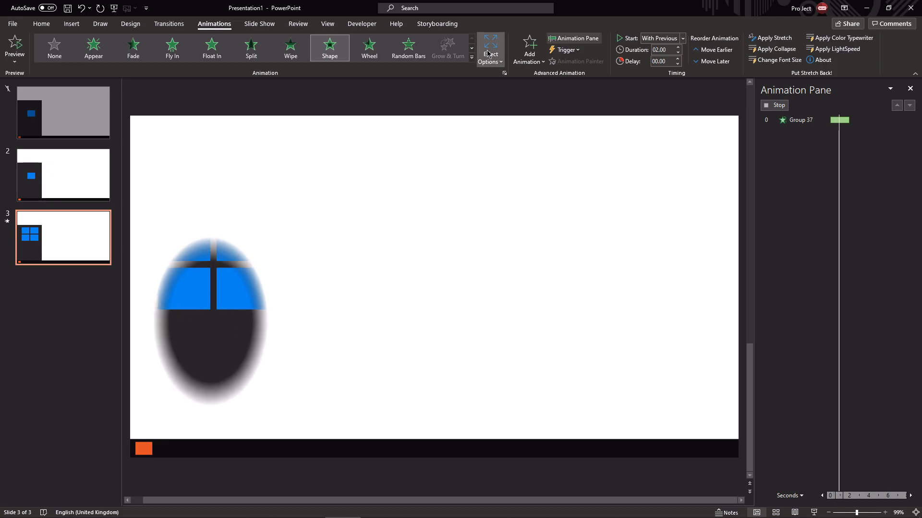
left_click(488, 53)
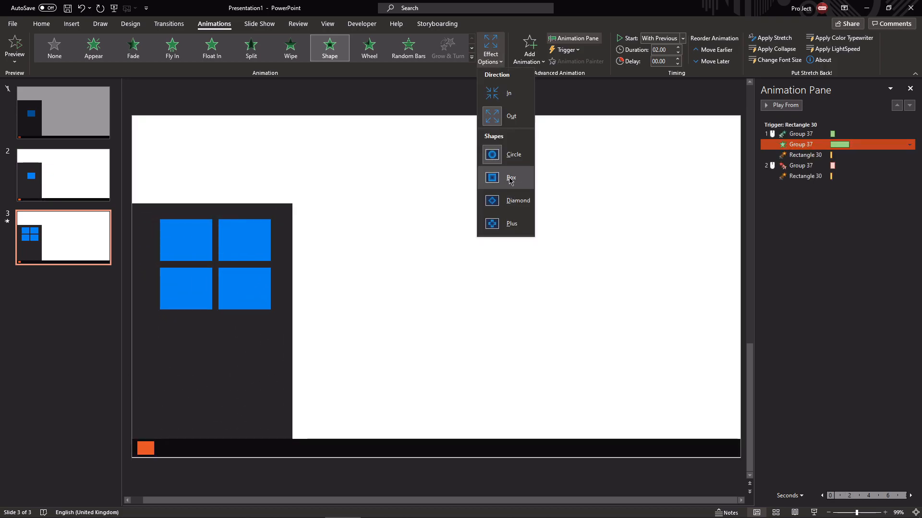
left_click(909, 145)
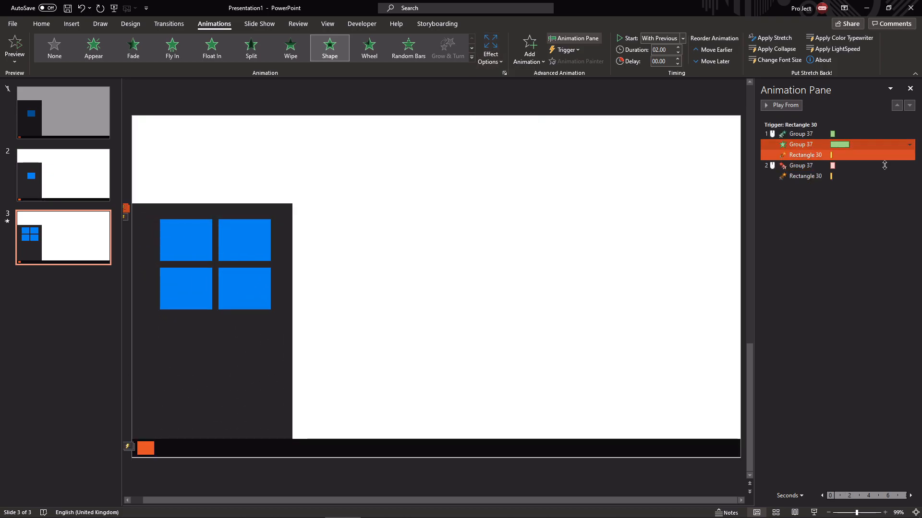
Set the duration of the group's Shape animation to 0.5 seconds (Very Fast) in its effect timing settings
left_click(909, 145)
left_click(855, 190)
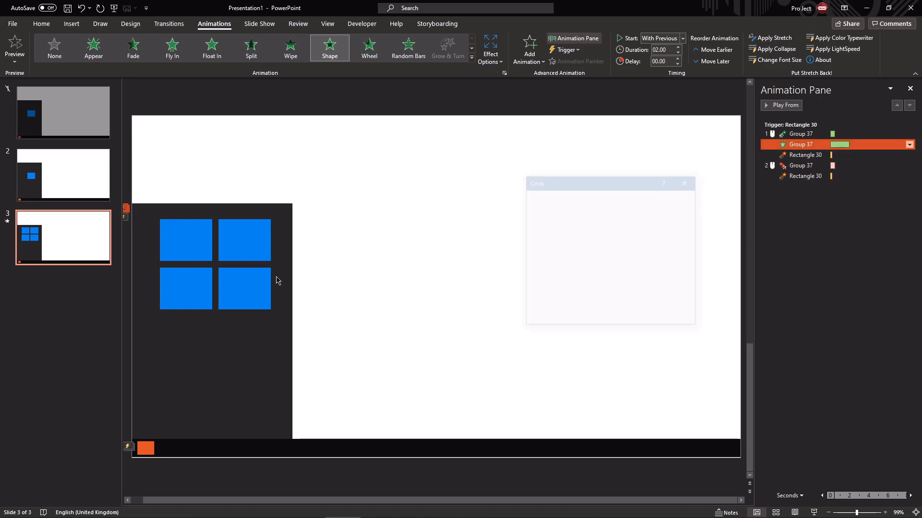
left_click(659, 221)
left_click(659, 221)
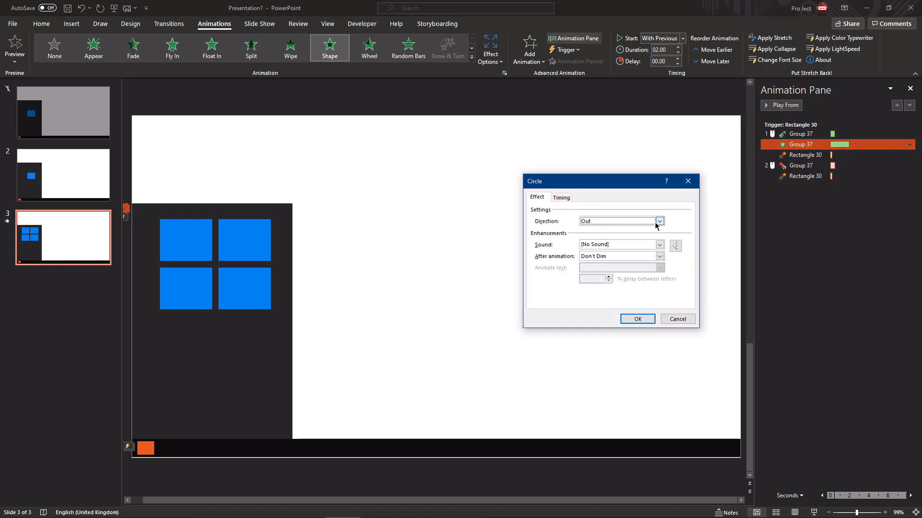
left_click(561, 198)
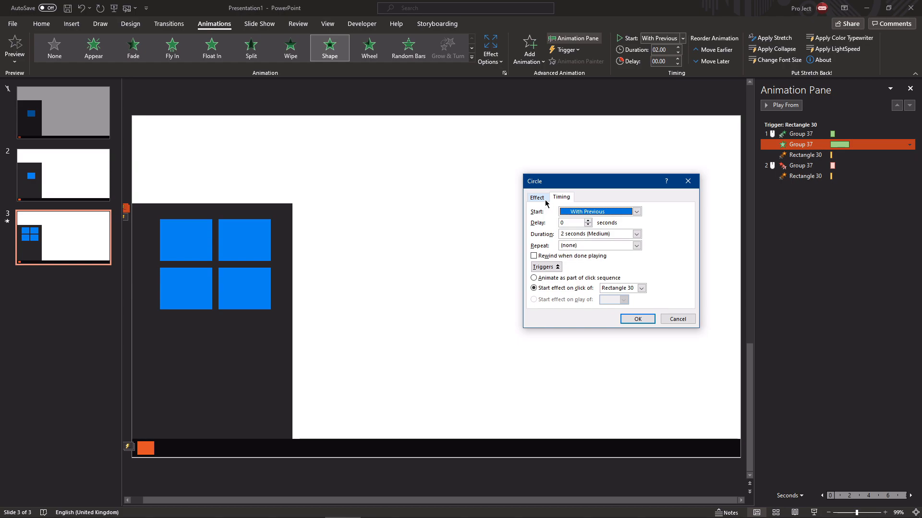
left_click(636, 234)
left_click(619, 279)
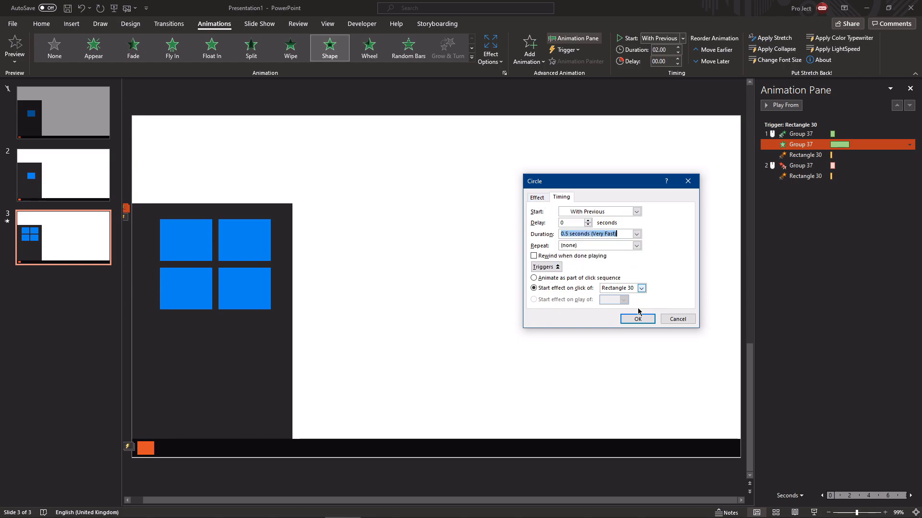
left_click(638, 319)
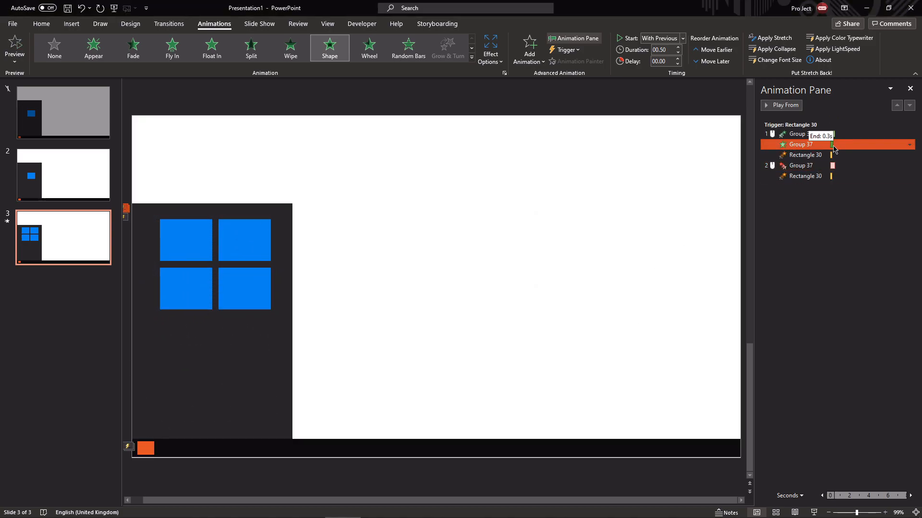
Play the slide show from slide 3 and toggle the start panel with the orange square to test the Shape entrance
left_click(485, 231)
key("shift+F5")
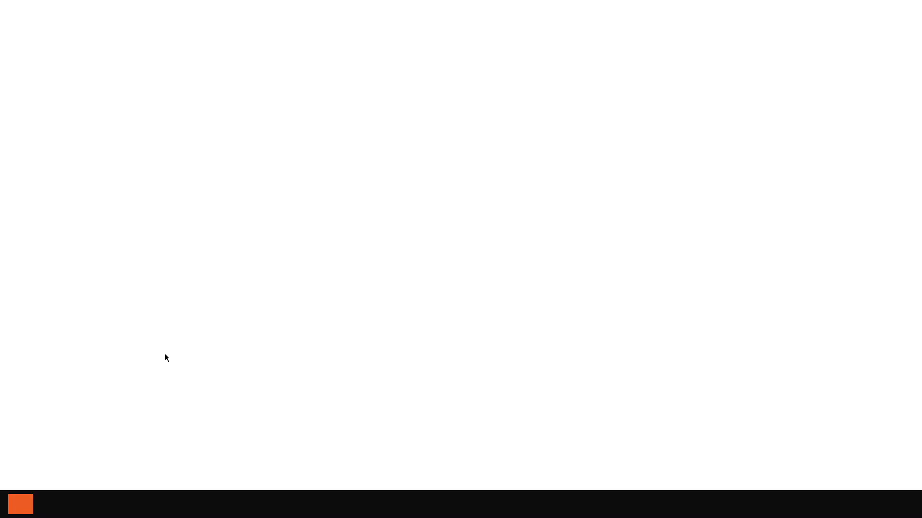
left_click(25, 511)
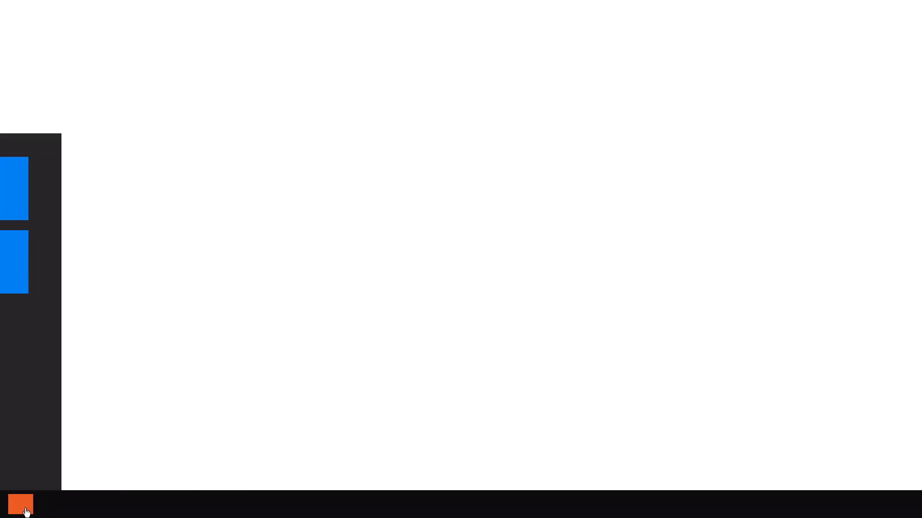
left_click(26, 512)
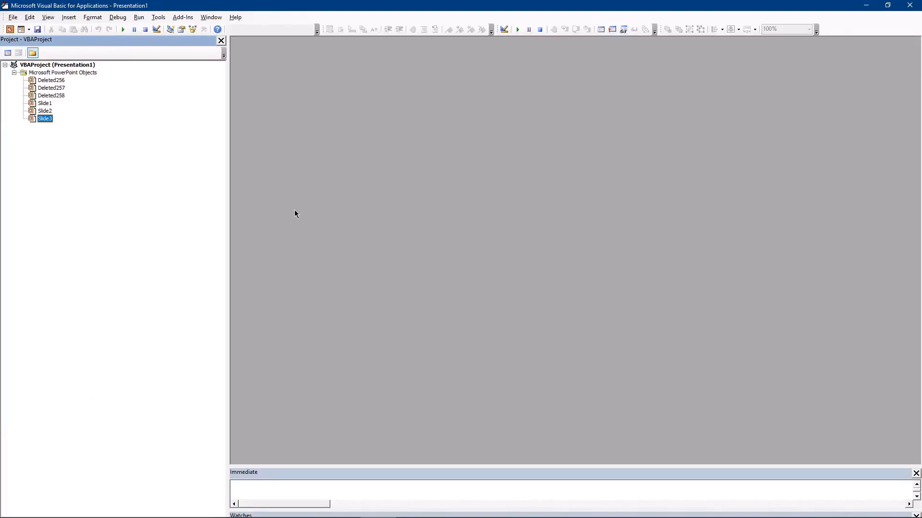